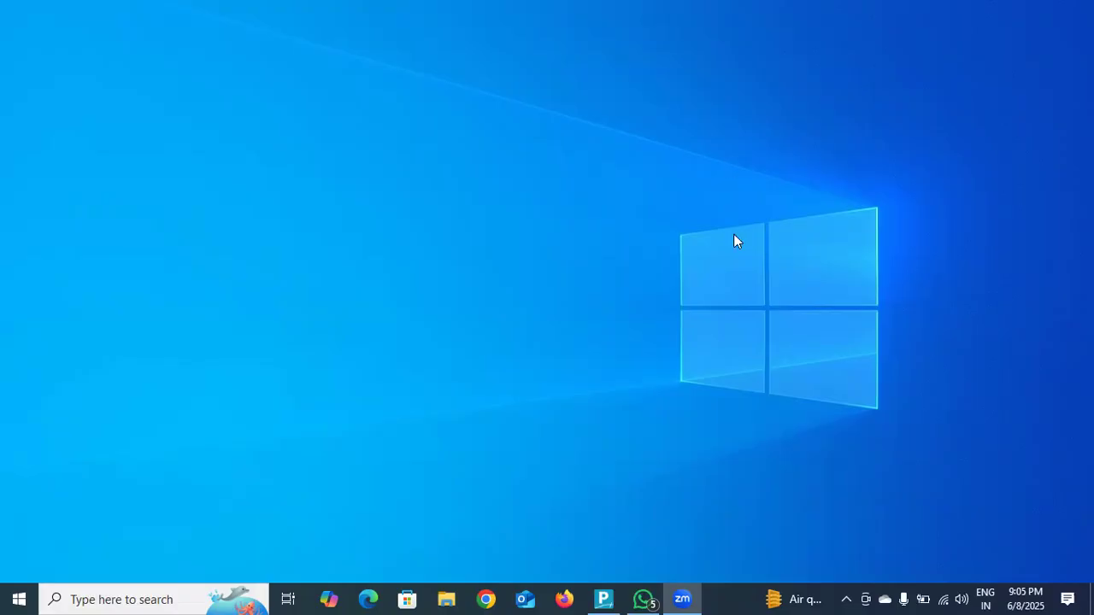
Switch to TallyPrime and start a new purchase voucher.
left_click(603, 599)
left_click(318, 358)
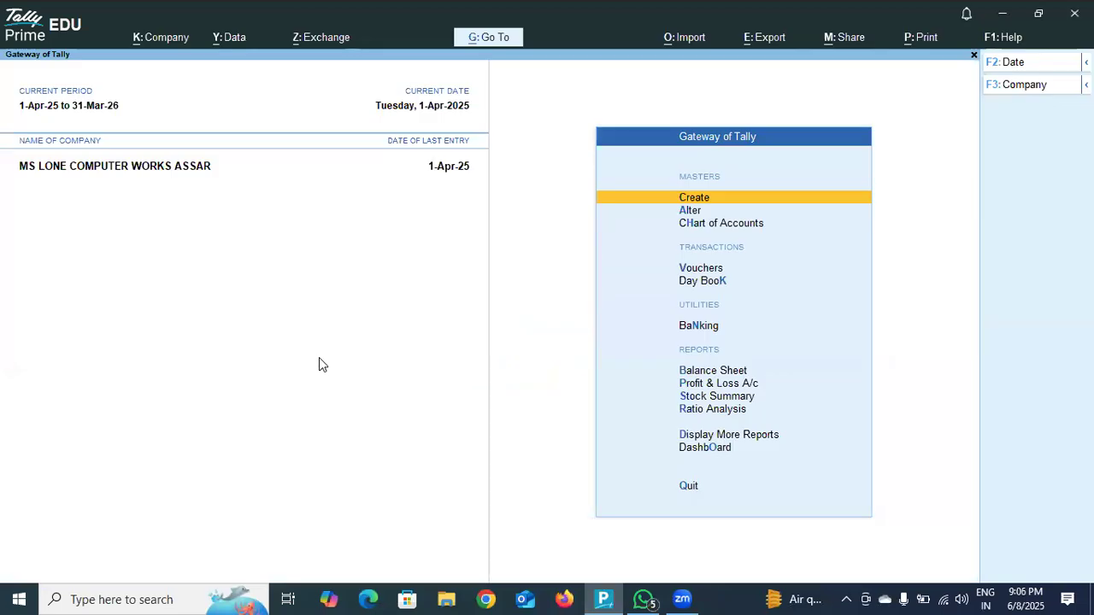
left_click(707, 270)
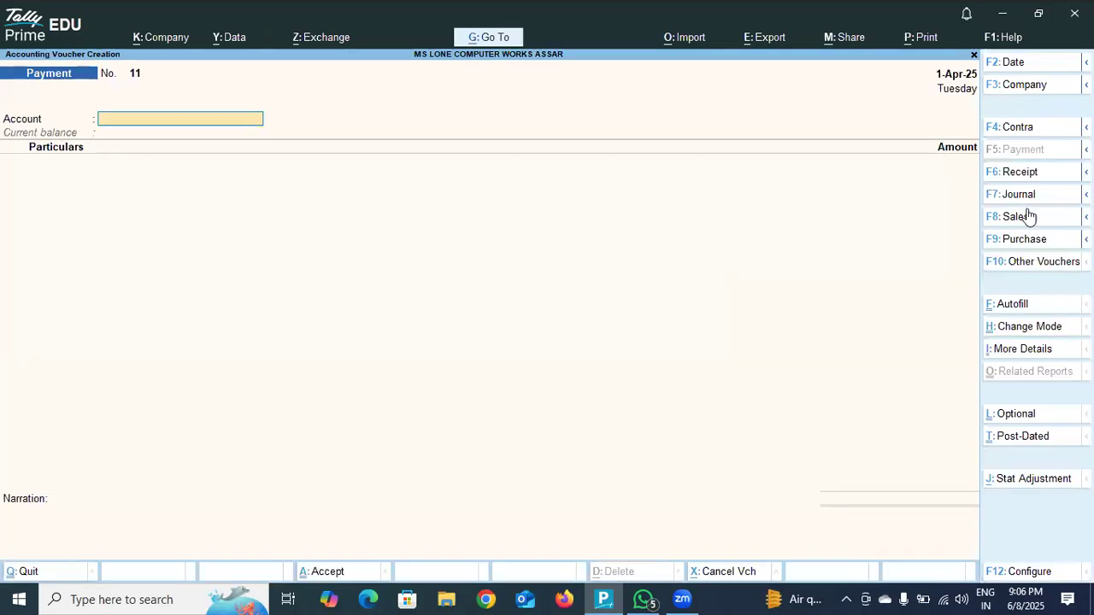
left_click(1030, 243)
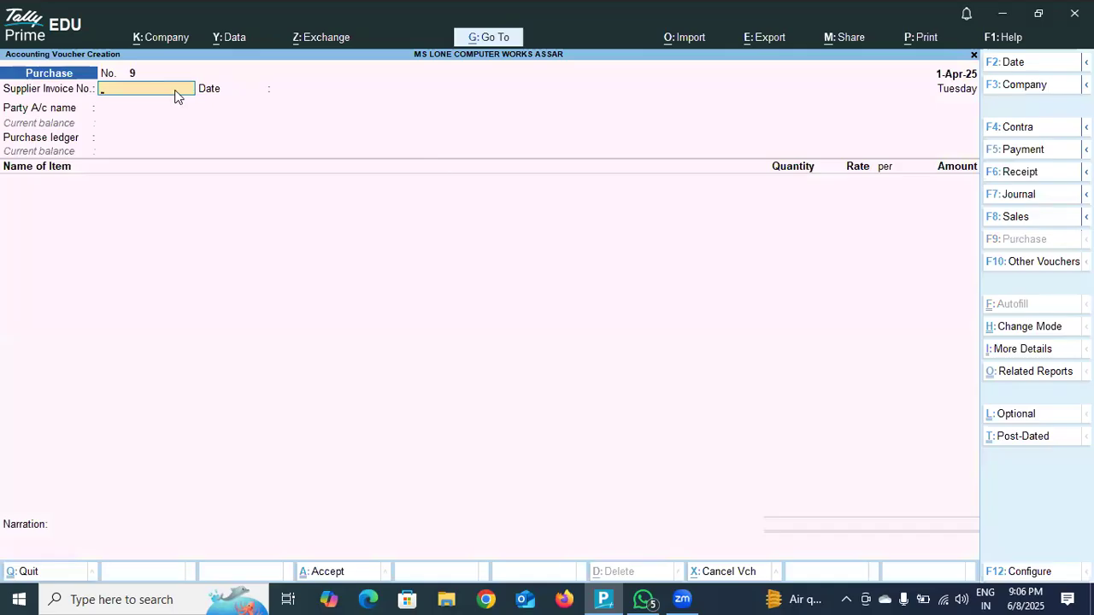
type("CASH")
key("Return")
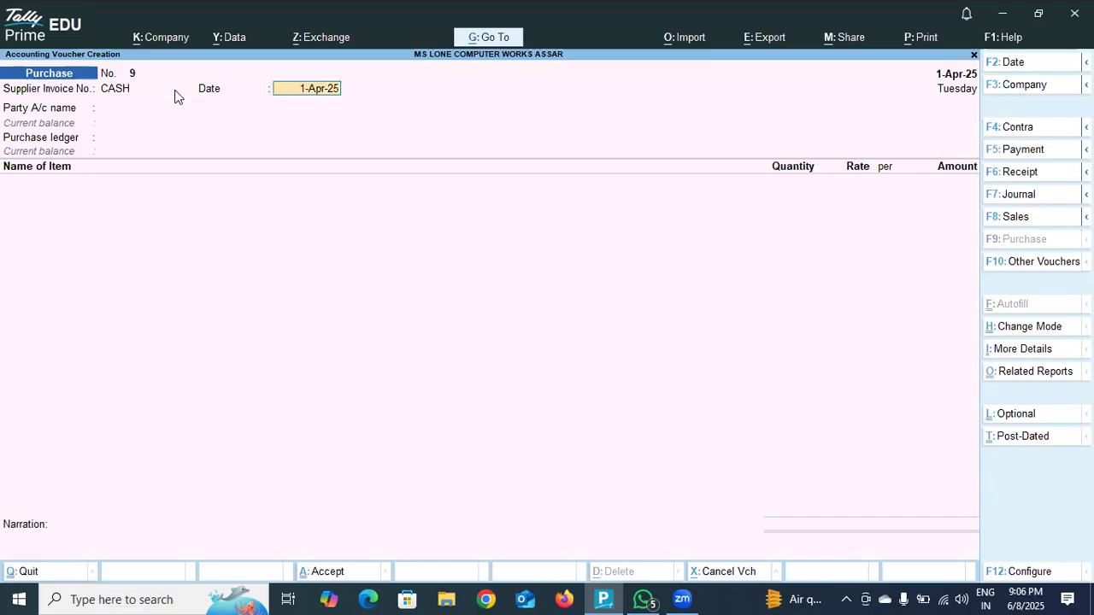
key("Return")
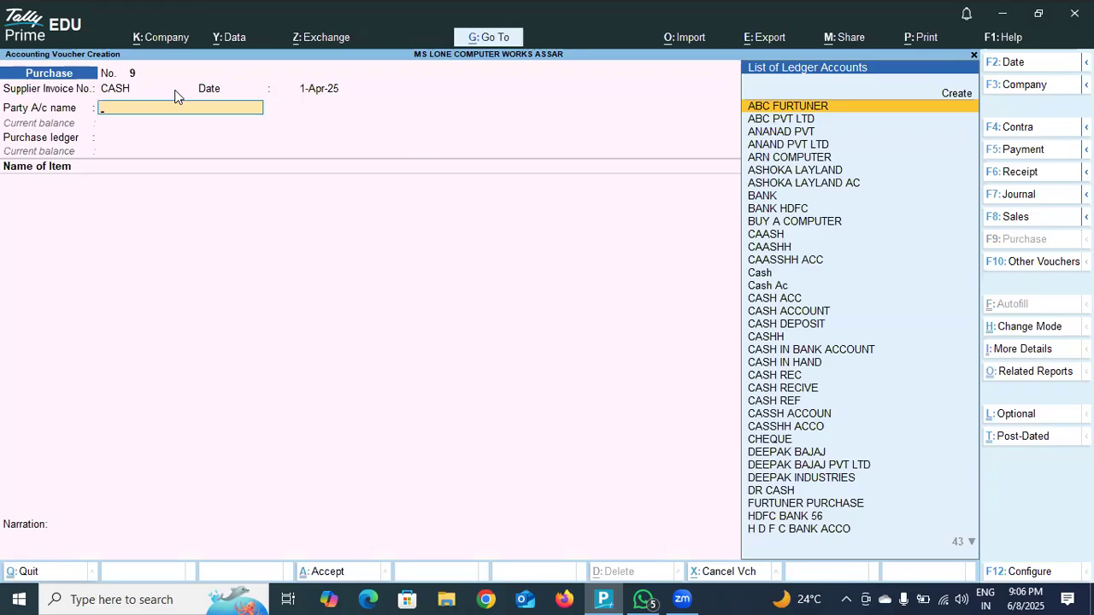
key("BackSpace")
key("BackSpace")
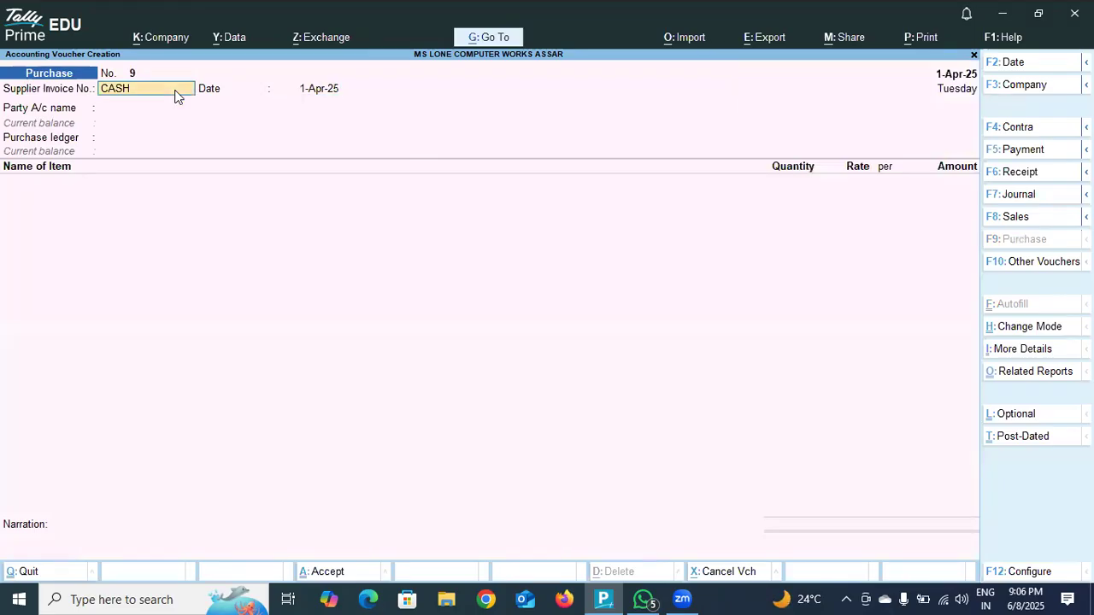
Enter supplier invoice number 01 dated 1-Apr-25 and choose the Cash ledger as the party account.
type("01")
key("Return")
key("Return")
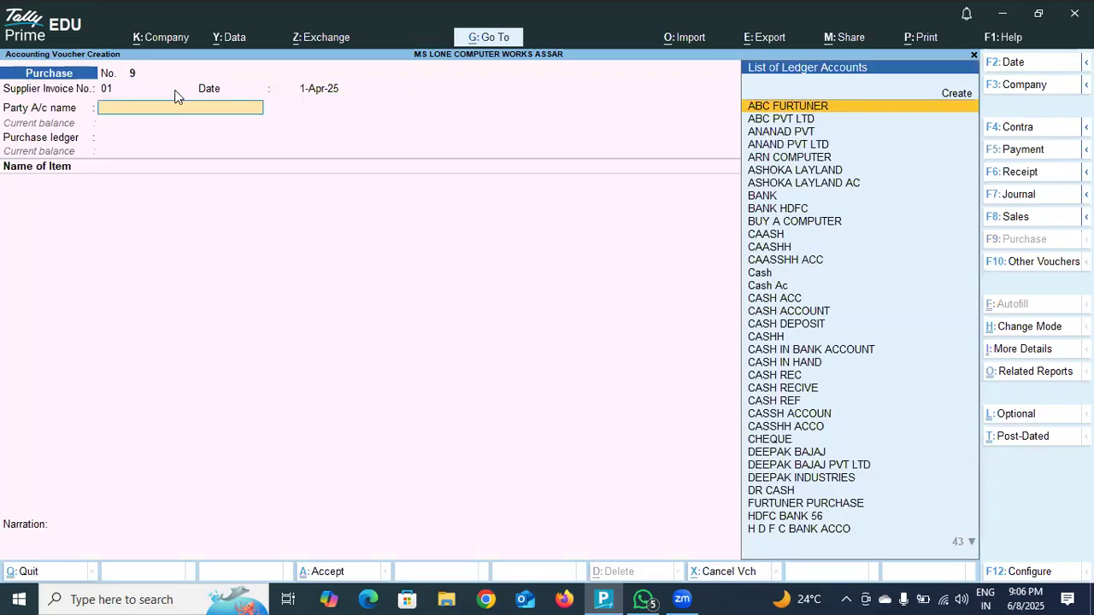
type("CASH")
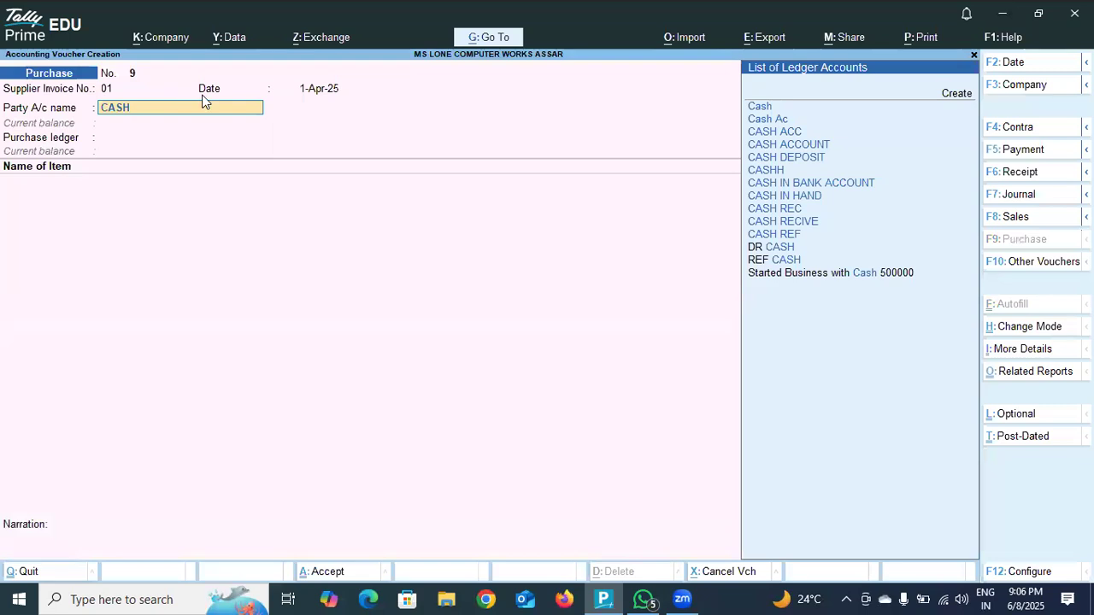
left_click(755, 109)
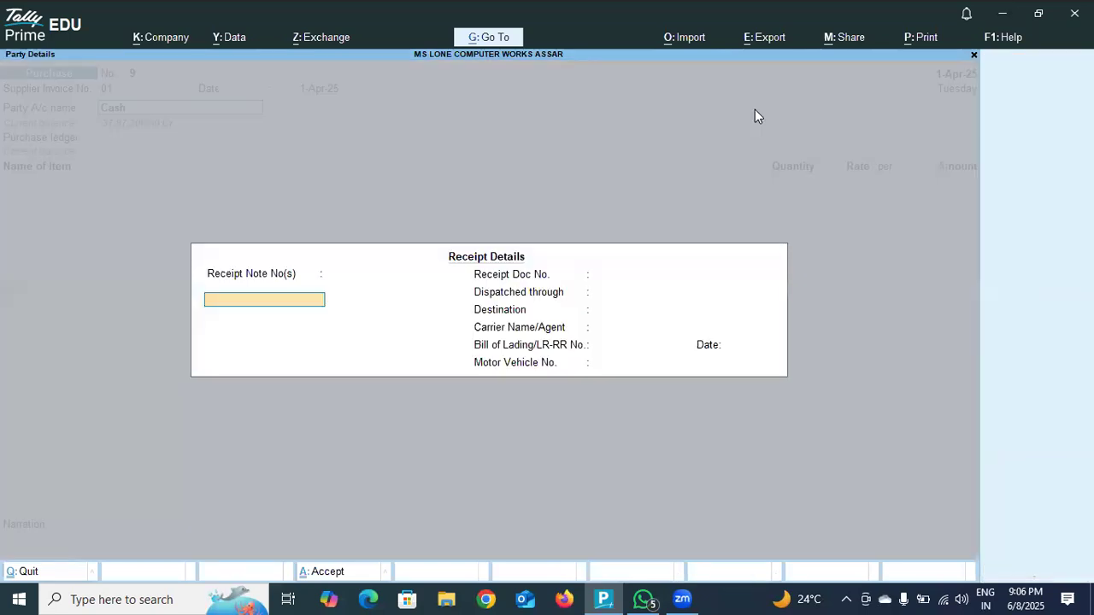
Leave all receipt details of the purchase voucher blank and proceed to the party details.
key("Return")
key("Return")
key("Return")
key("Return")
key("Return")
key("Return")
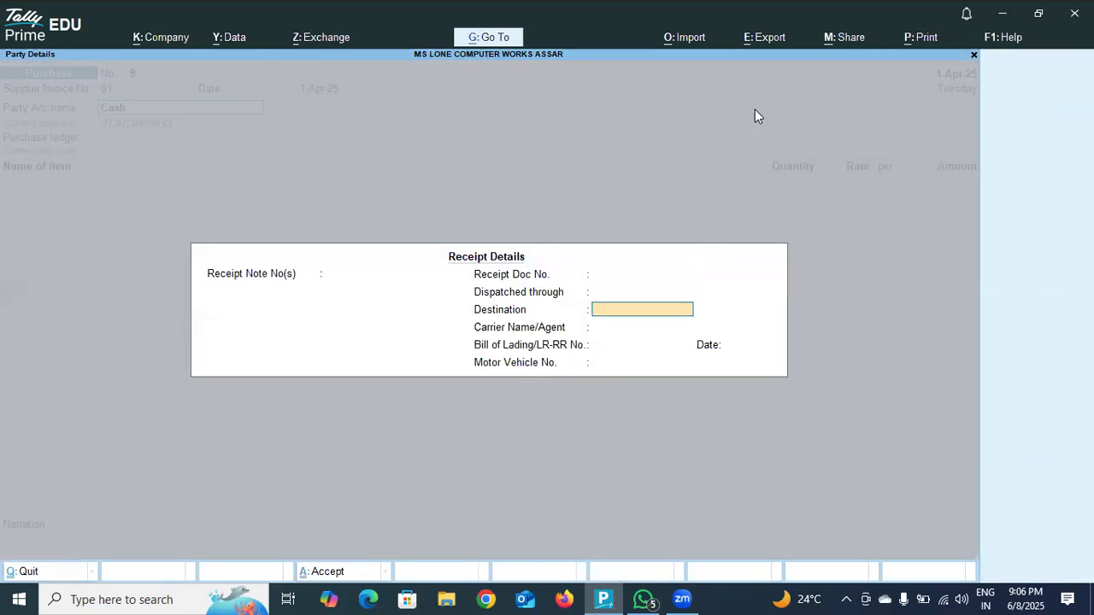
key("Return")
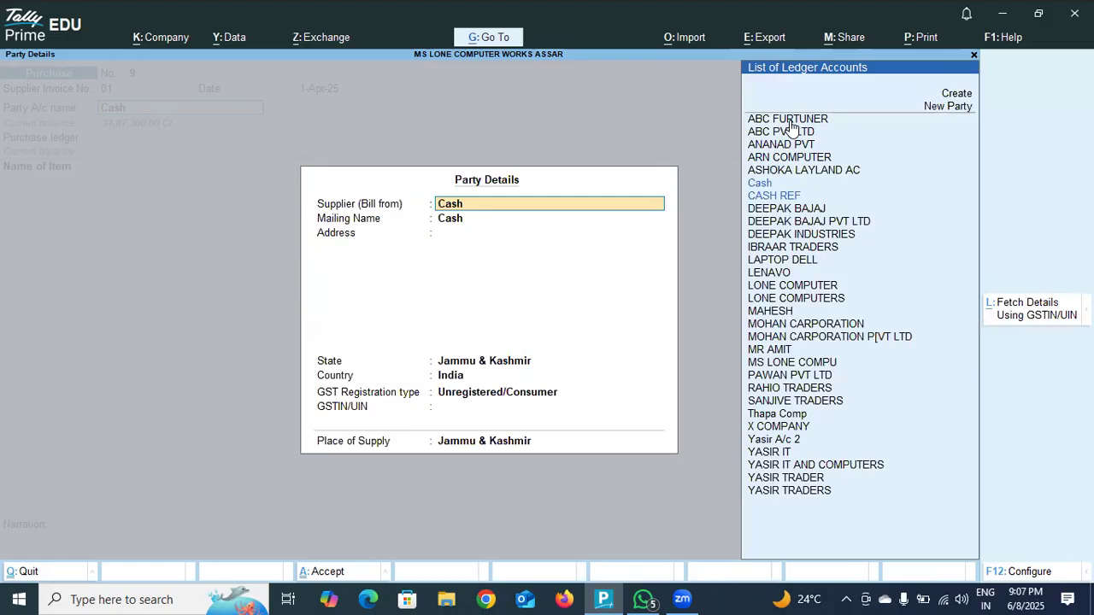
Keep Cash as supplier and mailing name in the party details and set the GST registration type to Regular.
key("Return")
key("Return")
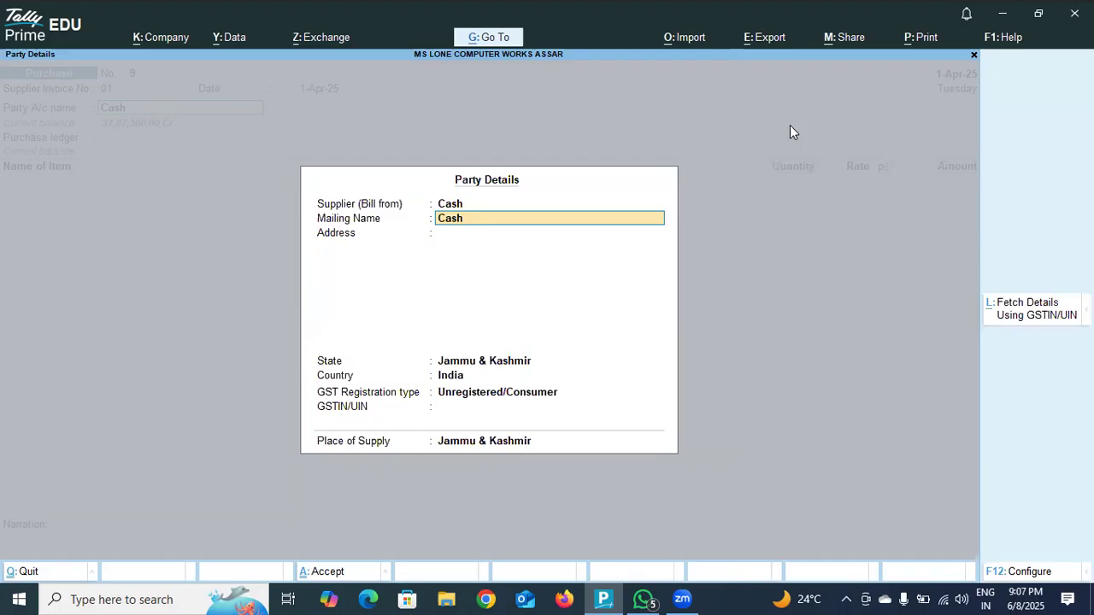
key("Return")
key("Return")
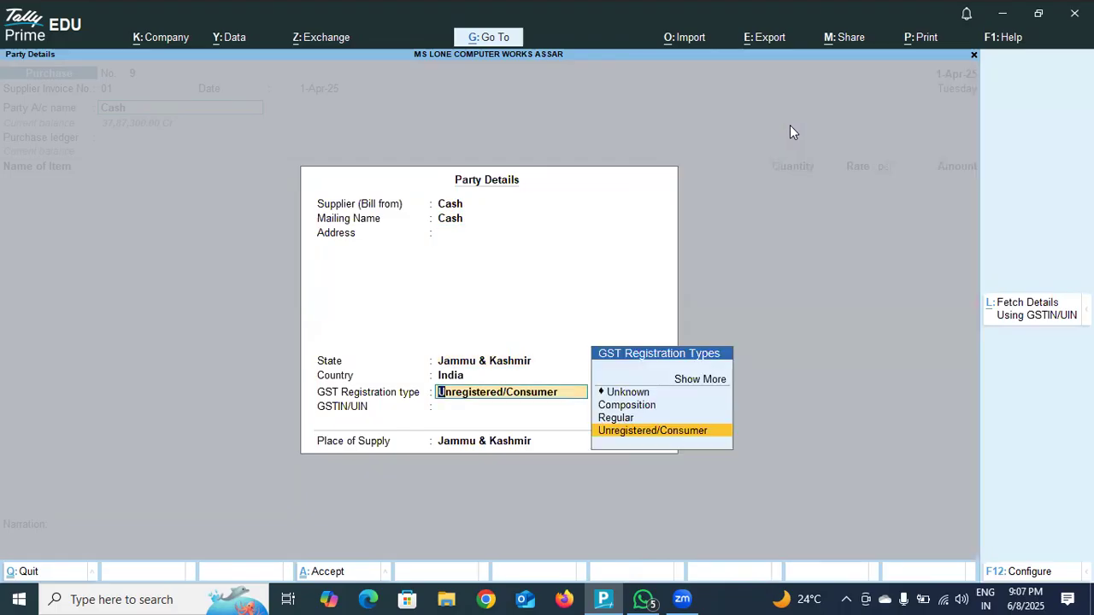
key("Up")
key("Return")
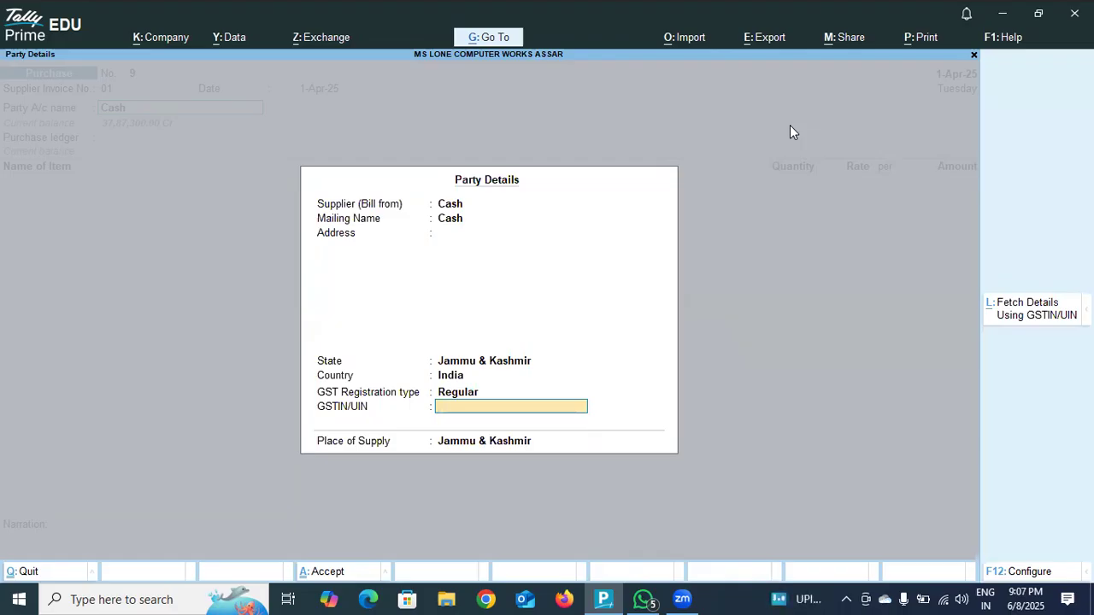
Enter the supplier's GSTIN/UIN and accept the party details with Jammu & Kashmir as the place of supply.
type("JKDODA568952")
key("Return")
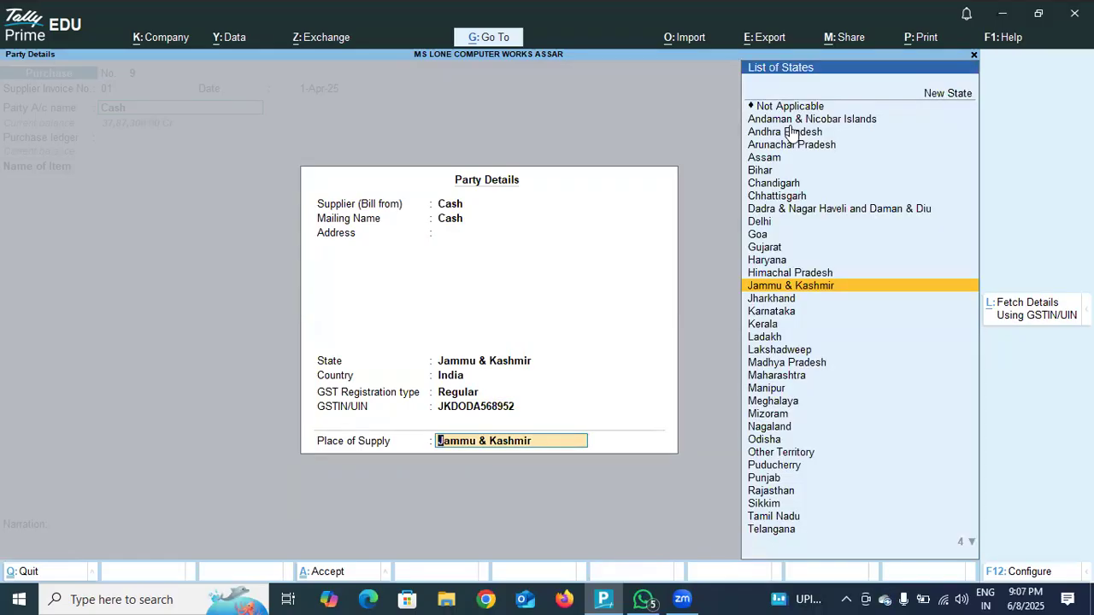
key("Return")
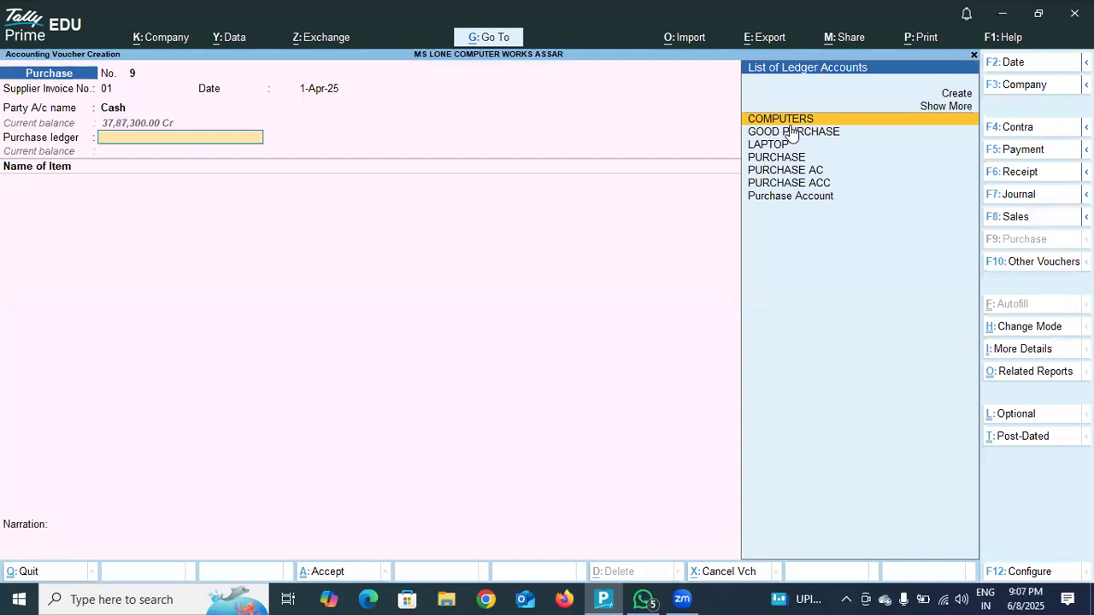
Select PURCHASE AC as the purchase ledger and start a new stock item named LG MONITOR without an alias.
left_click(800, 171)
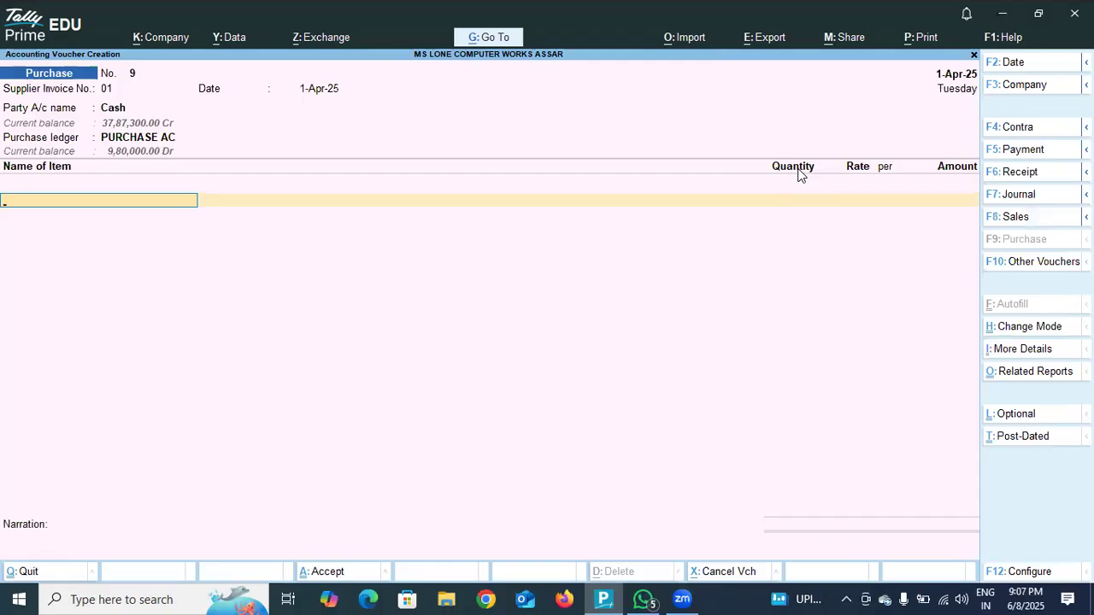
type("L")
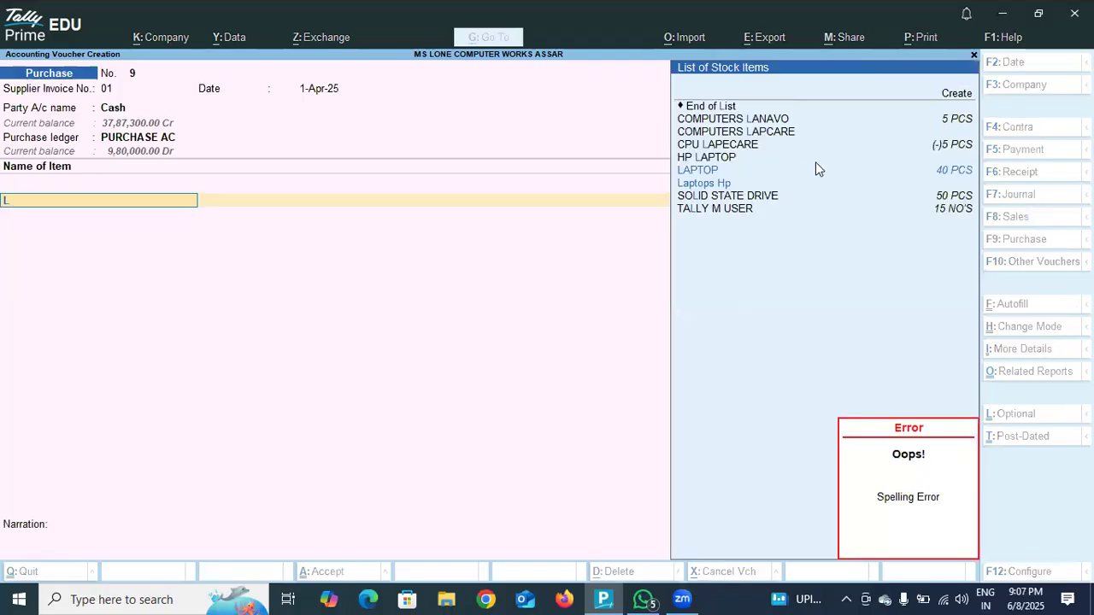
left_click(957, 97)
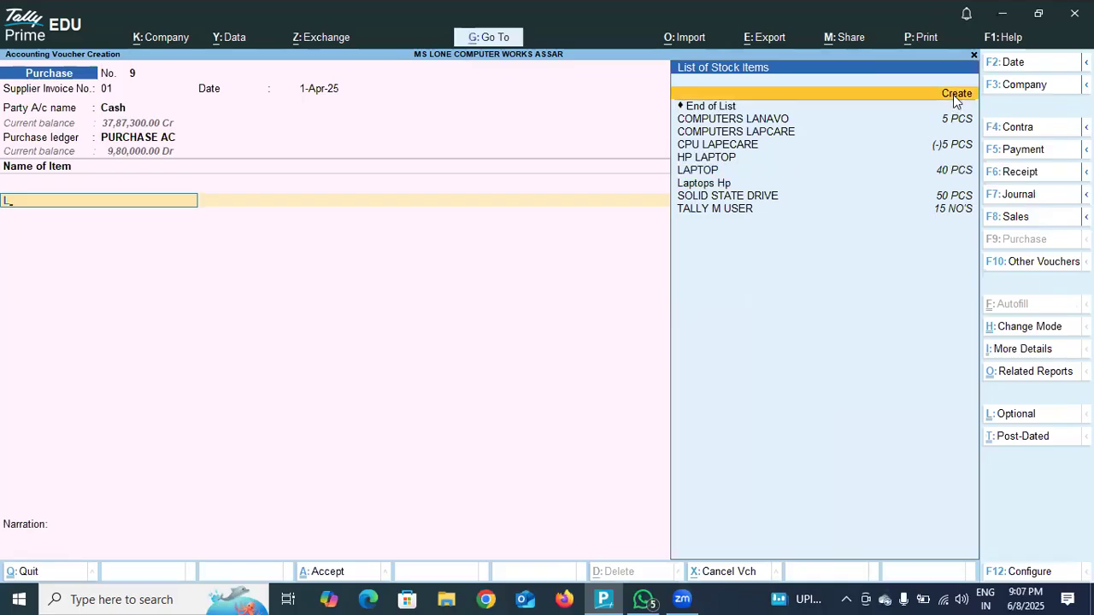
left_click(955, 96)
type("LG MONITOR")
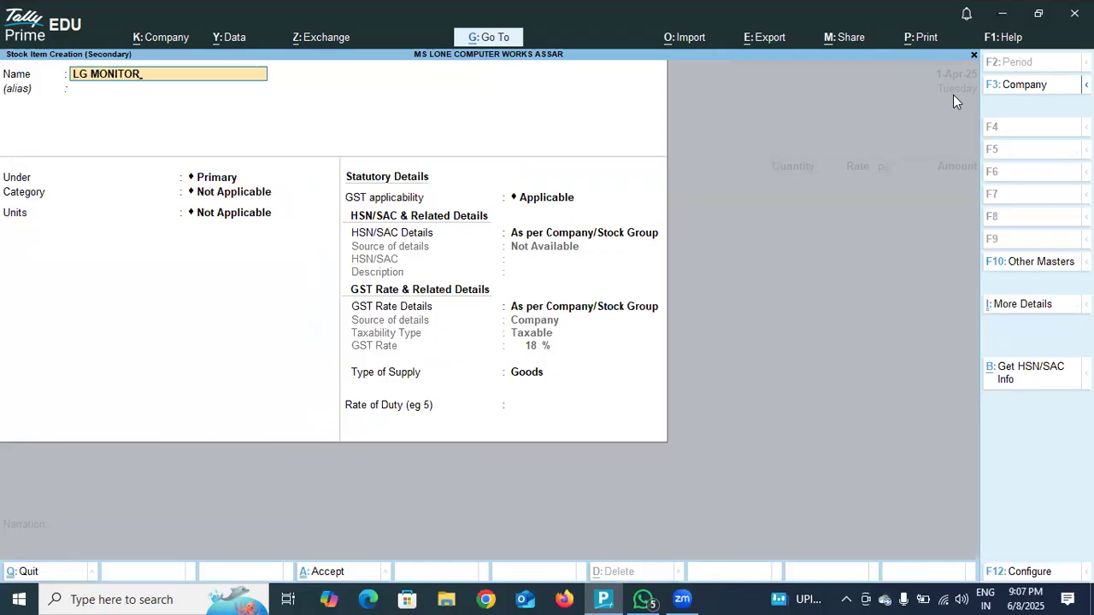
key("Return")
key("Return")
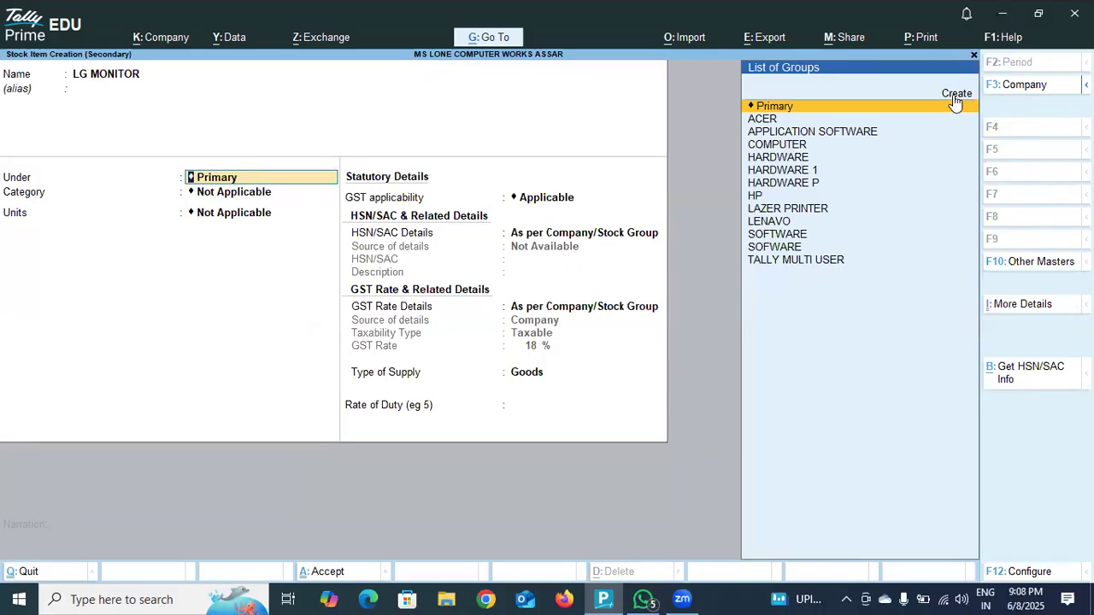
Place the stock item under the HARDWARE group in the OUTPUT DEVICE category, with PCS as its unit.
key("Down")
key("Down")
key("Down")
key("Down")
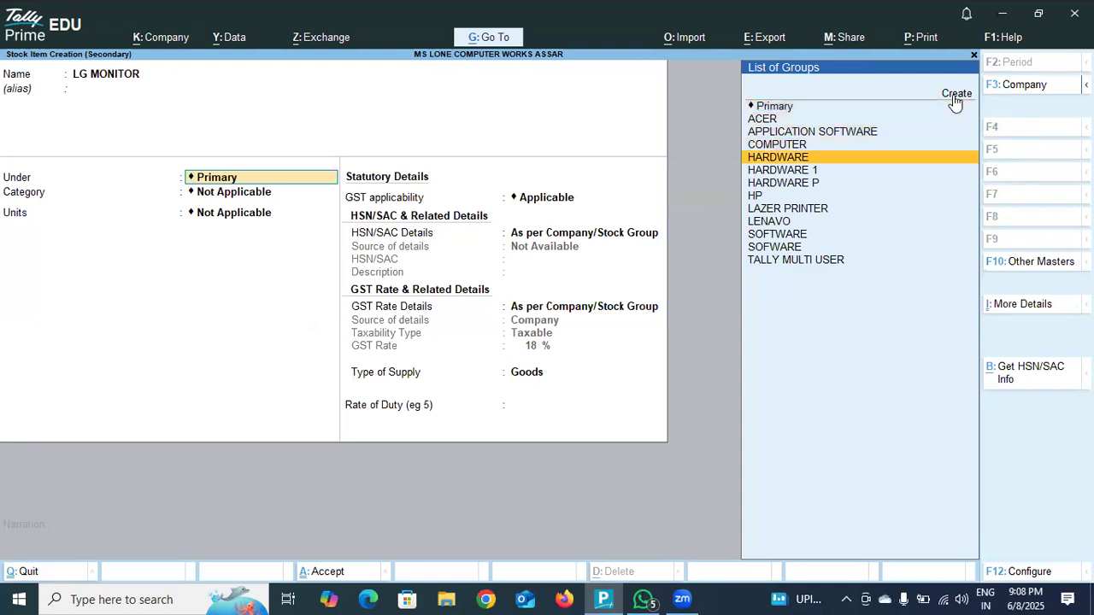
key("Return")
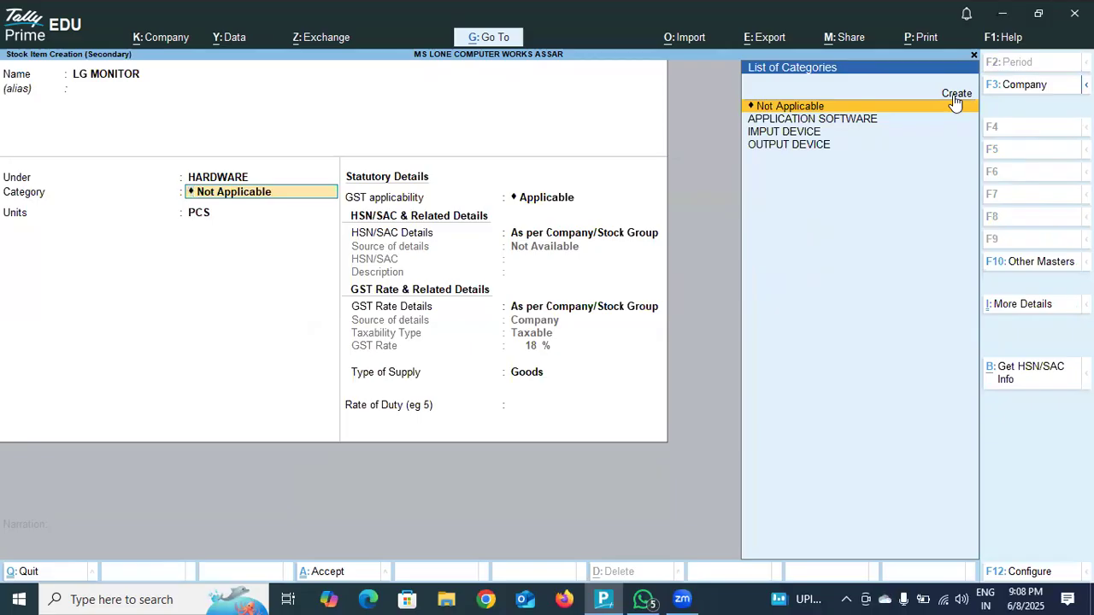
key("Down")
key("Down")
key("Down")
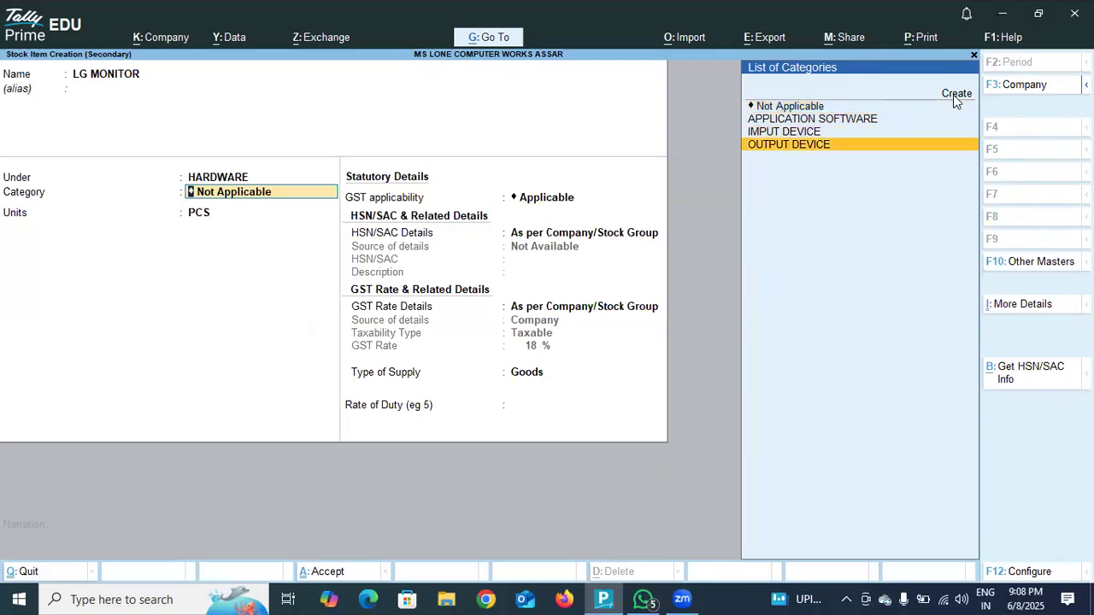
key("Return")
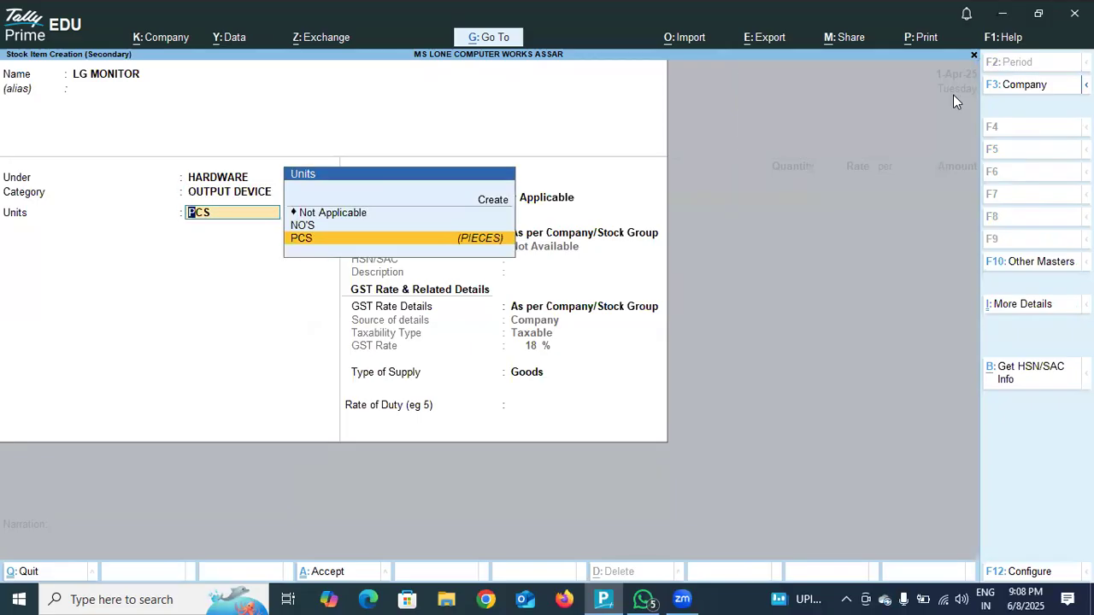
key("Return")
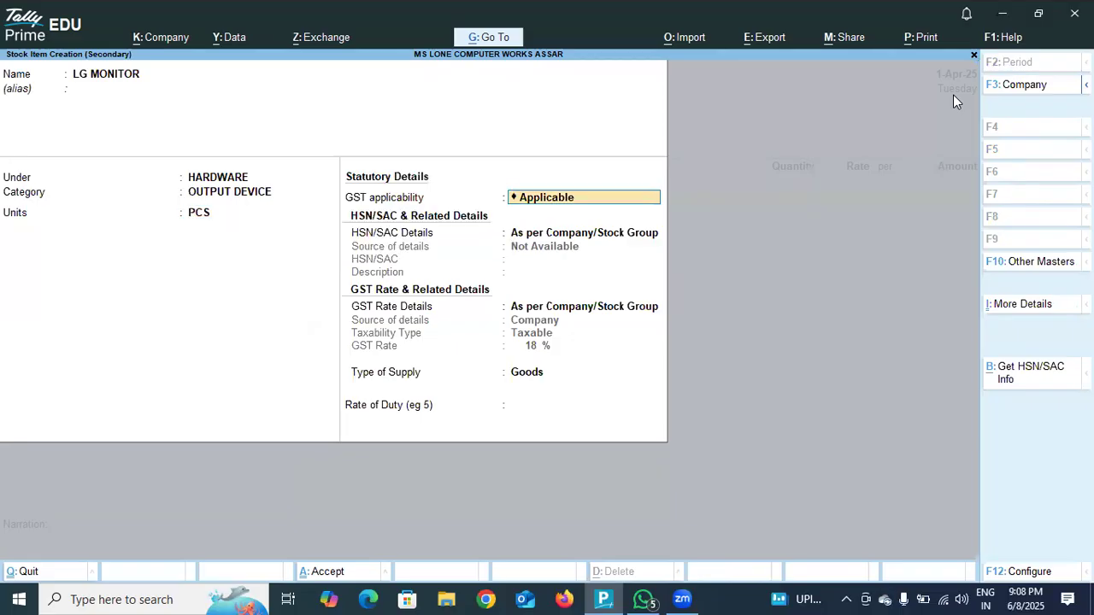
Keep GST applicable, HSN/SAC and GST rate details as per Company/Stock Group and supply type Goods, and save the stock item.
key("Return")
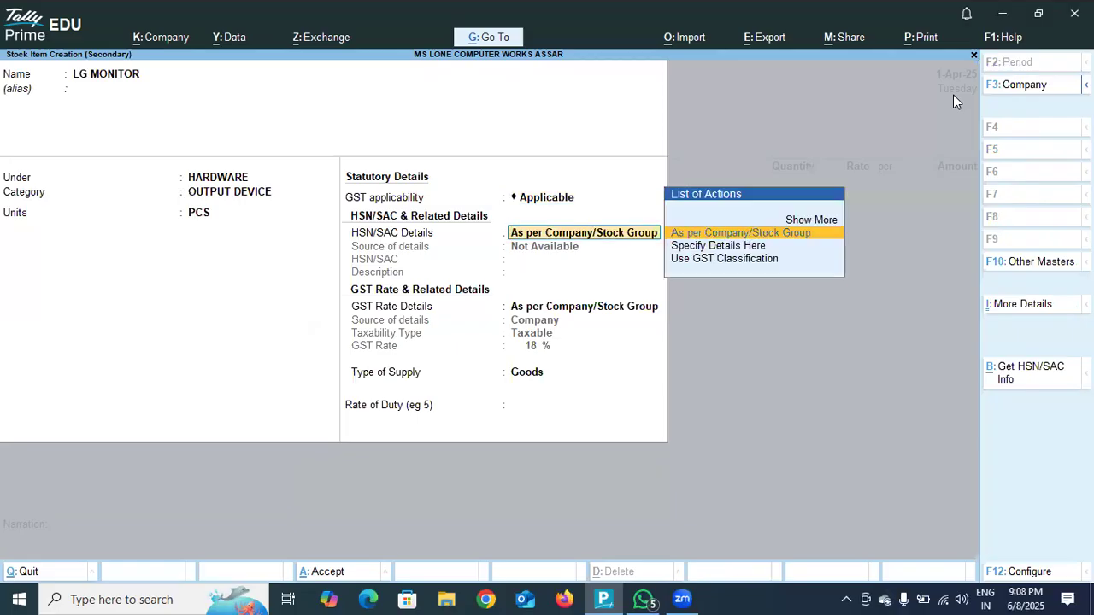
key("Return")
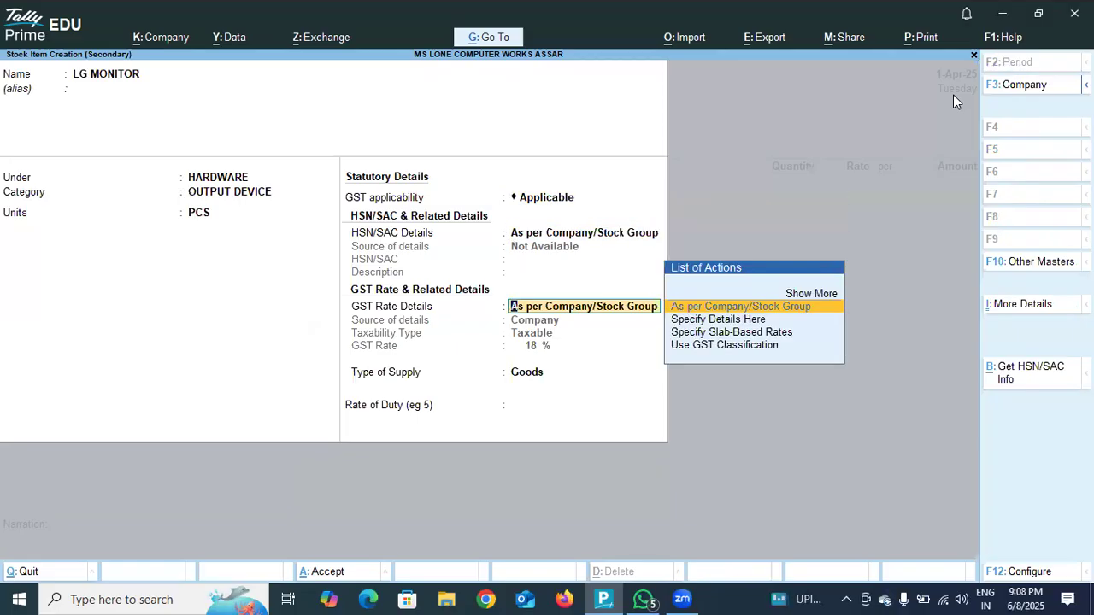
key("Return")
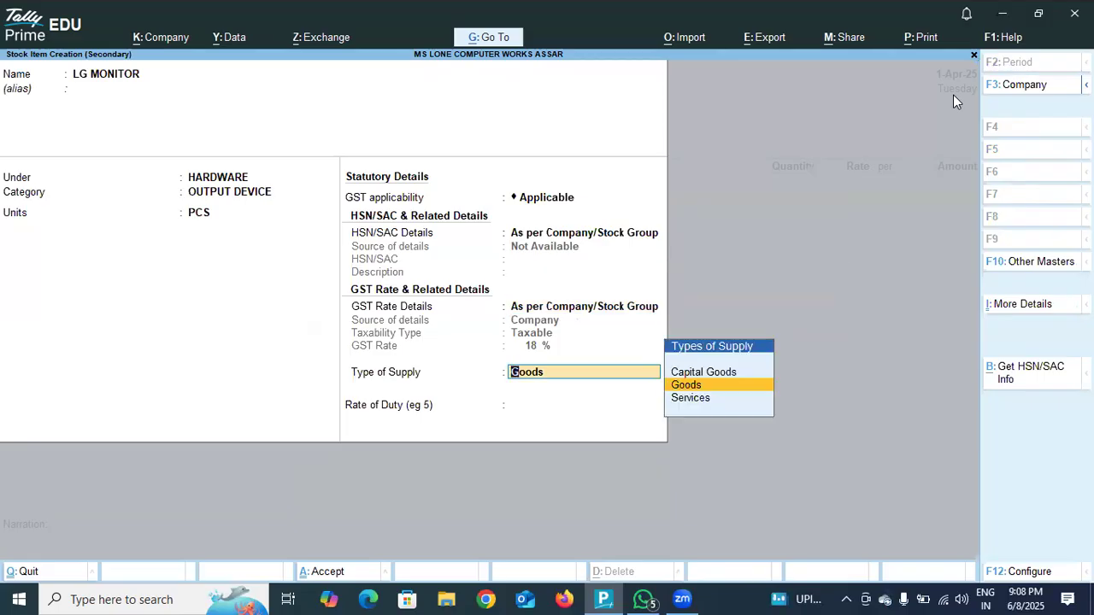
key("Return")
key("Return")
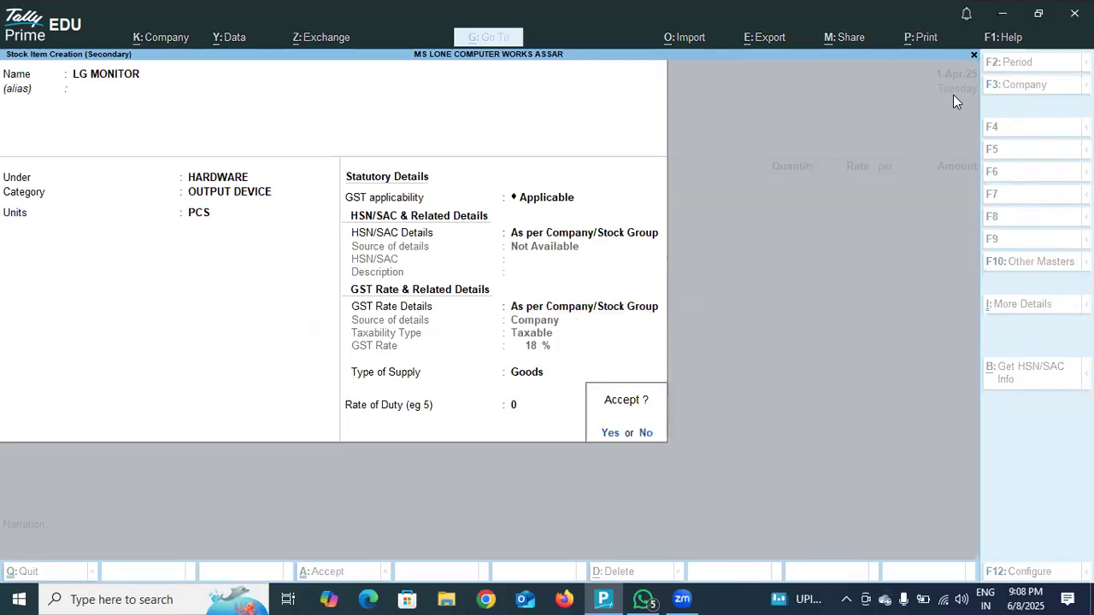
key("Return")
key("Return")
key("Return")
Allocate 20 PCS of LG MONITOR to the DODA location at a rate of 5,000 per piece and finish the item list.
key("BackSpace")
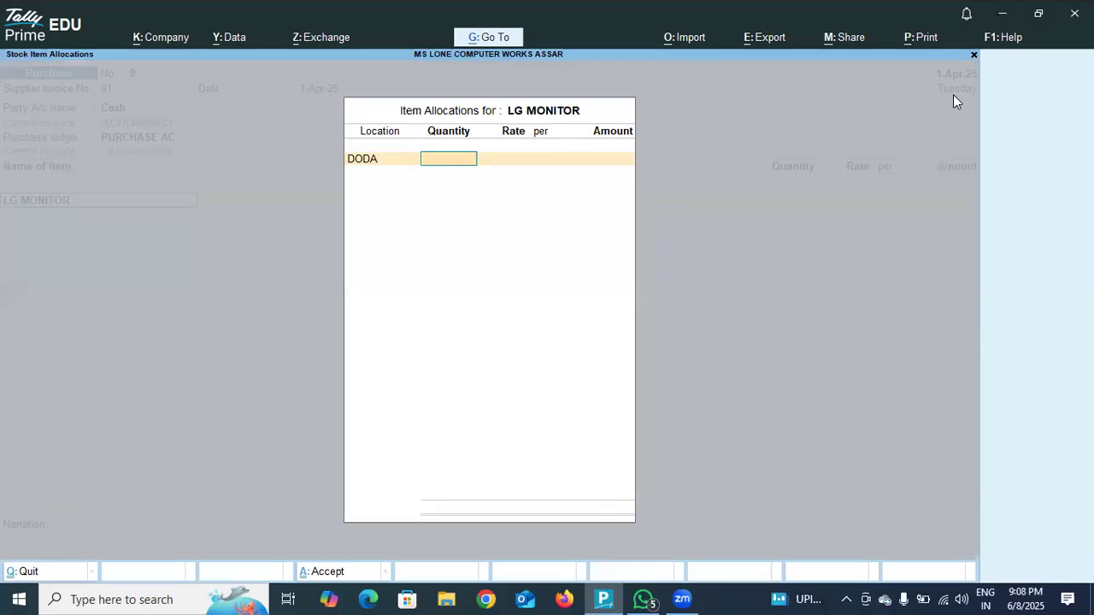
type("20")
key("Return")
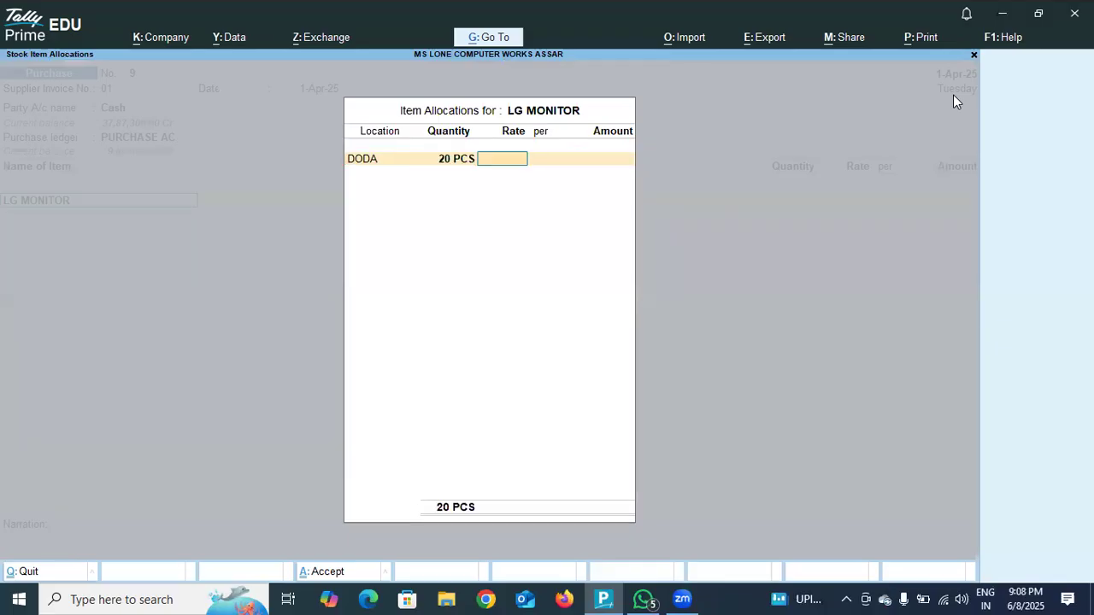
type("5000")
key("Return")
key("Return")
key("Return")
key("Return")
key("Return")
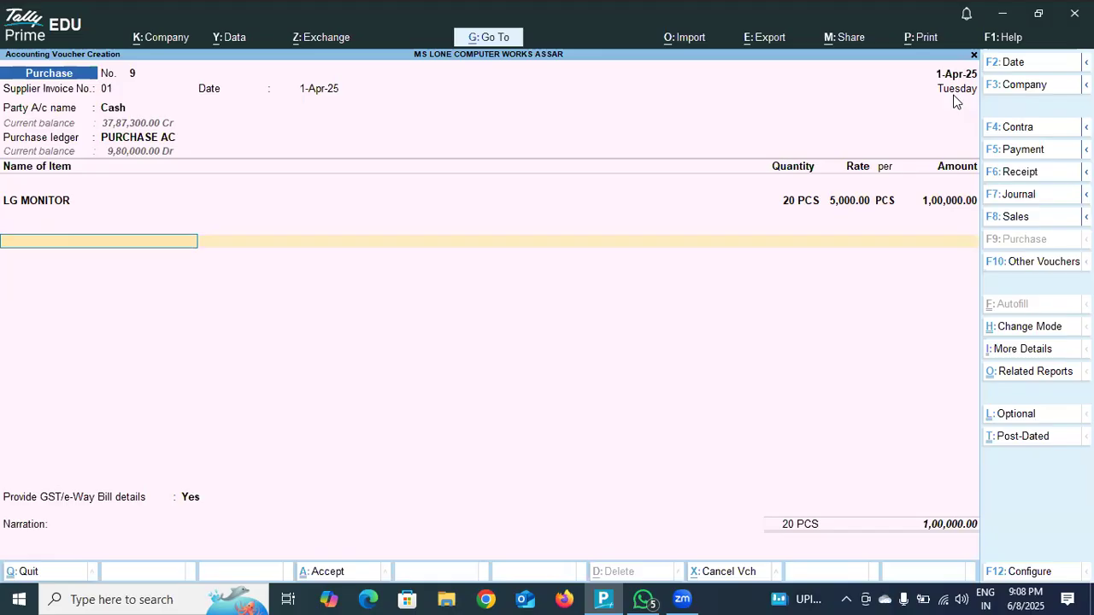
Add the CGST and Sgst ledgers at 9 % each below the LG MONITOR item in the purchase voucher.
key("Return")
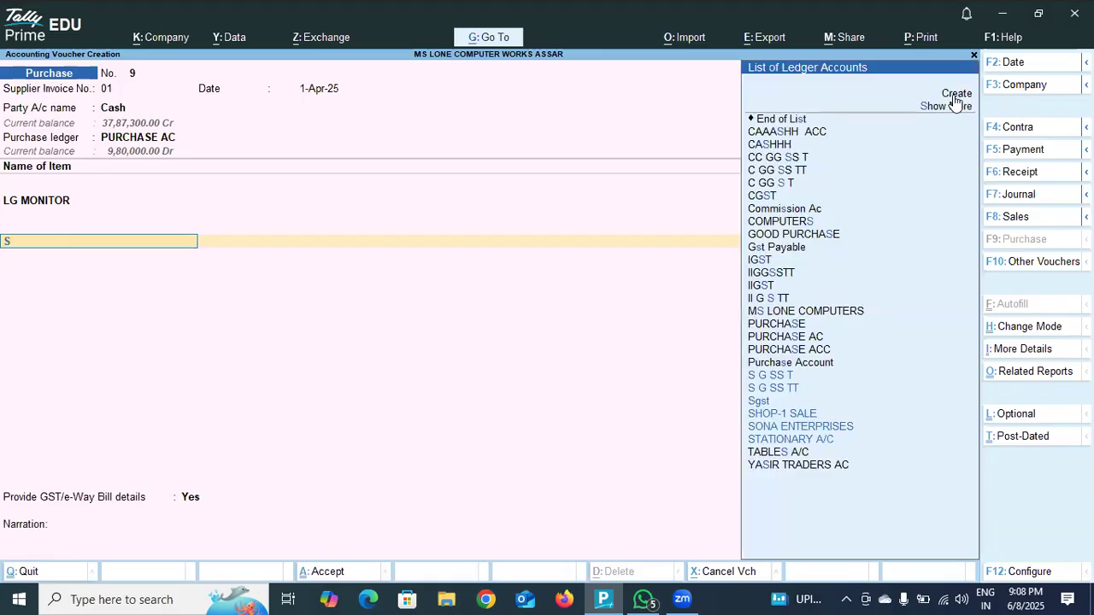
type("CGST")
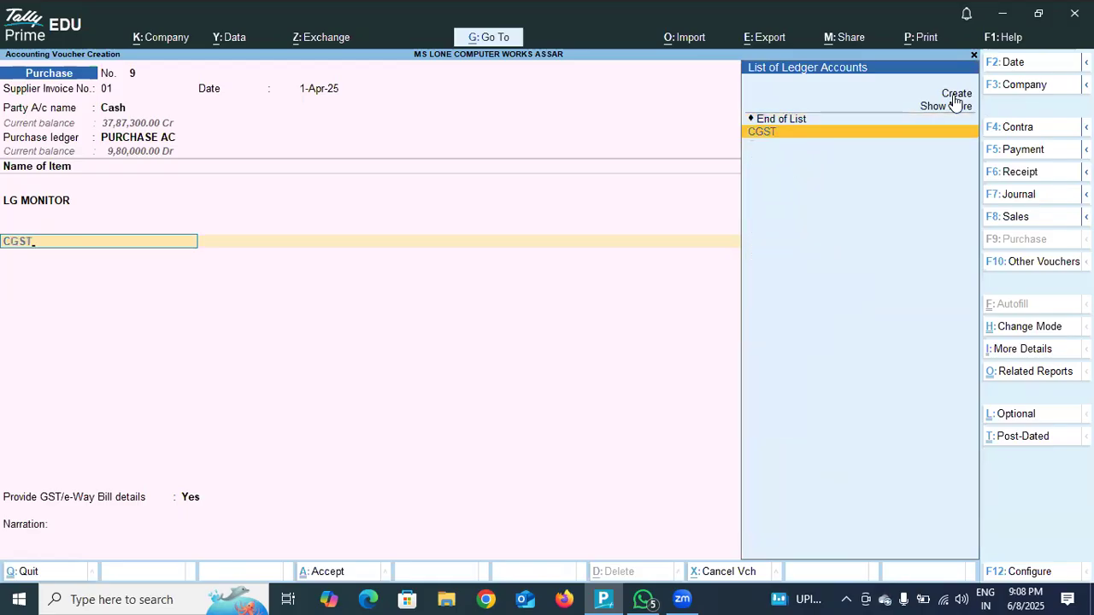
left_click(903, 131)
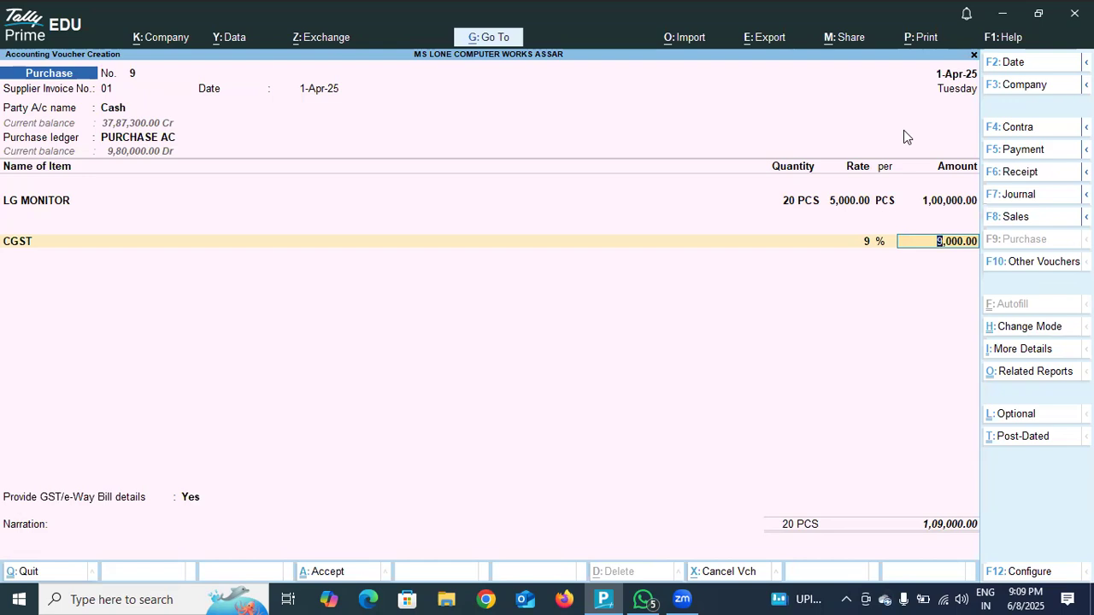
key("Return")
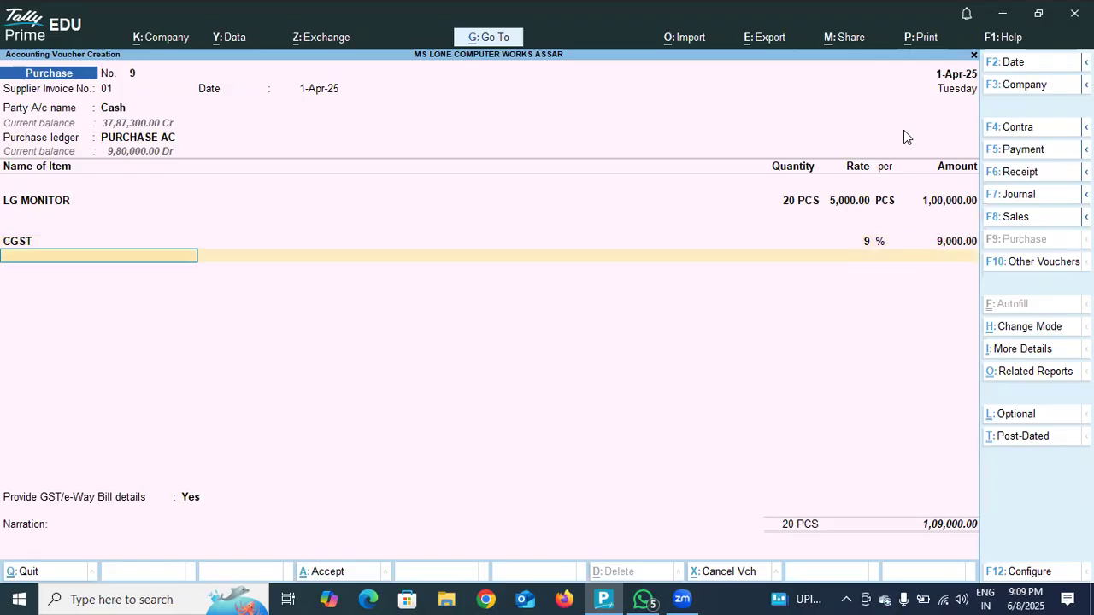
type("S")
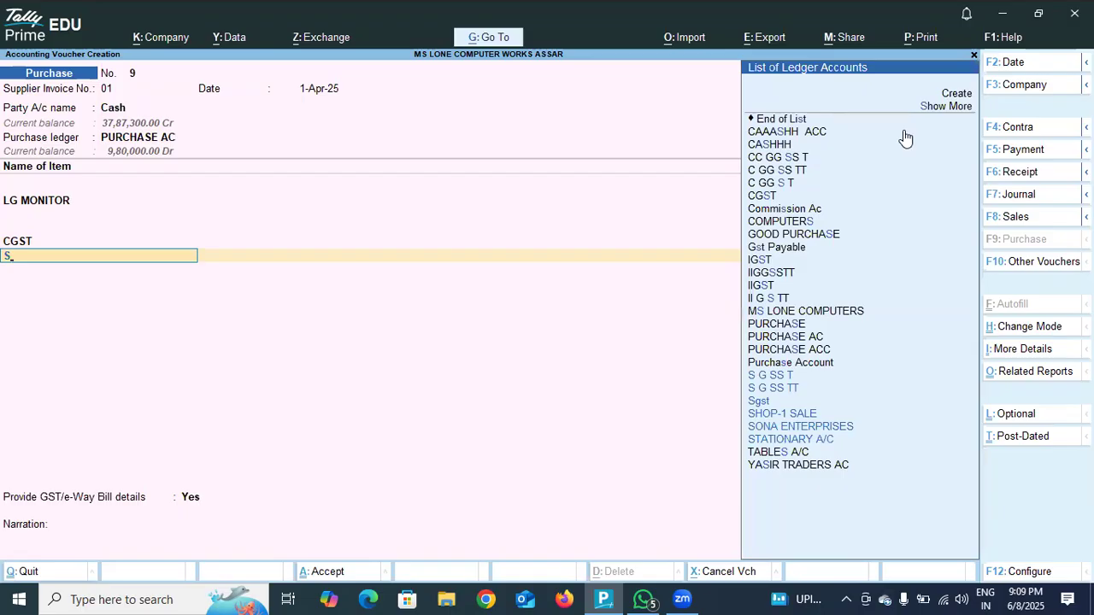
left_click(780, 403)
left_click(781, 401)
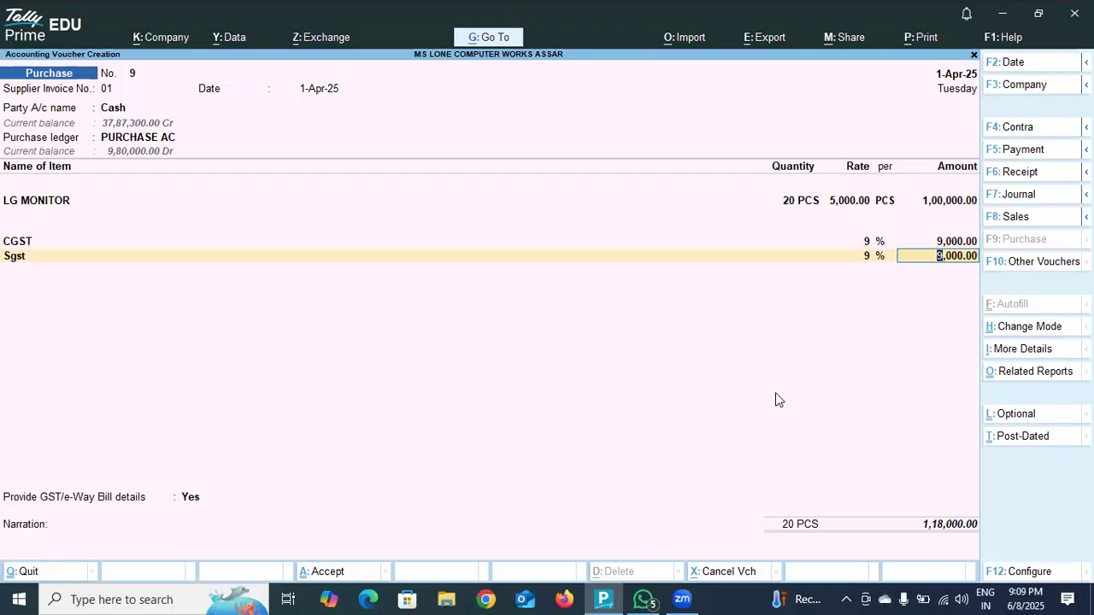
key("Return")
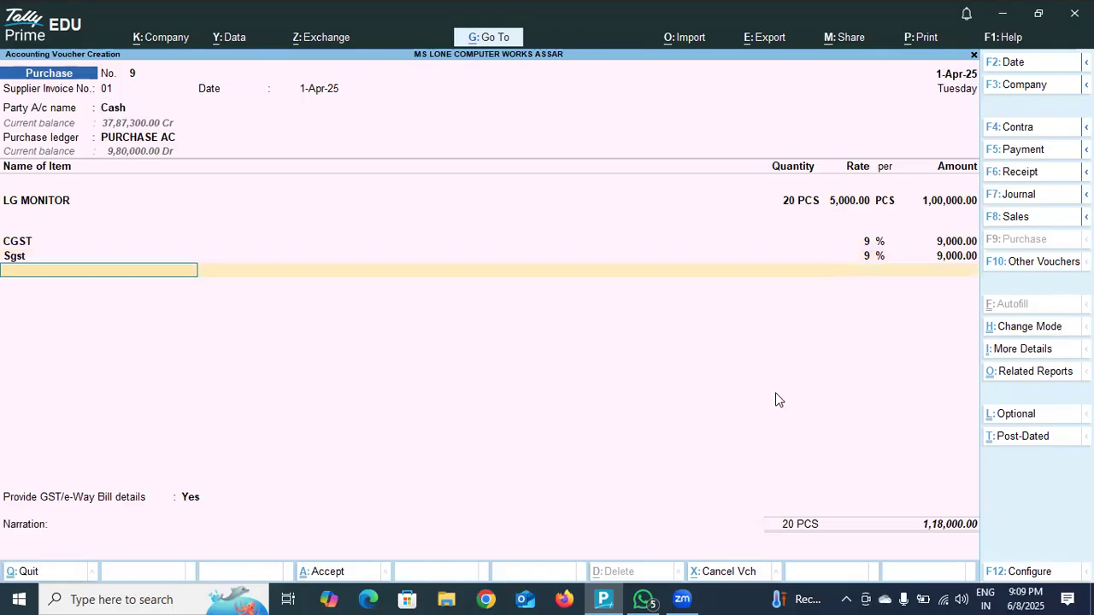
Finish the purchase voucher's ledger list and set the option to provide GST/e-Way Bill details to No.
key("Return")
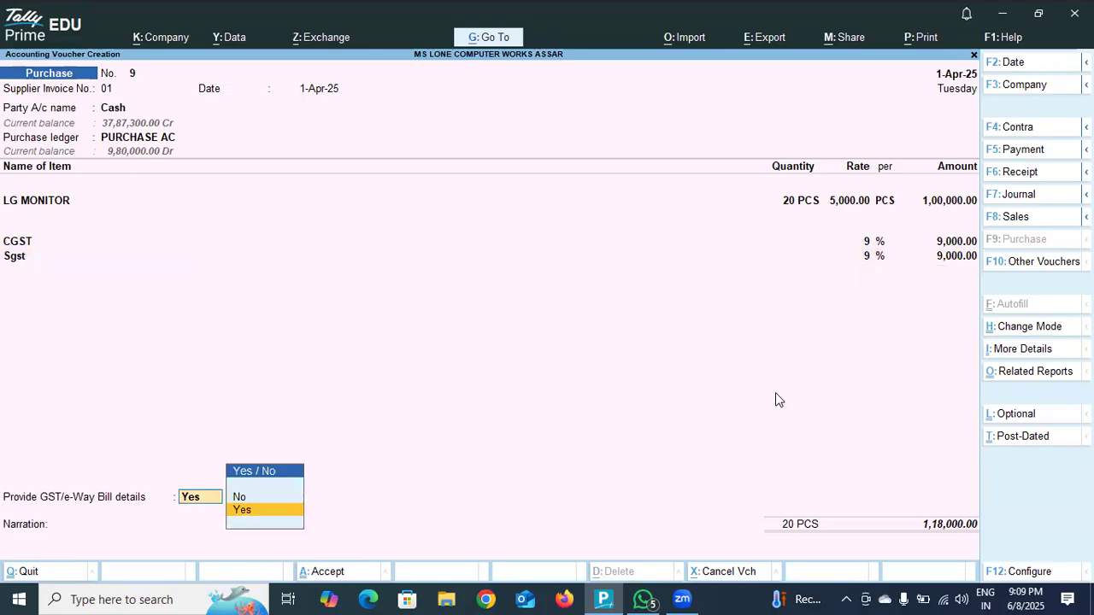
key("Up")
key("Return")
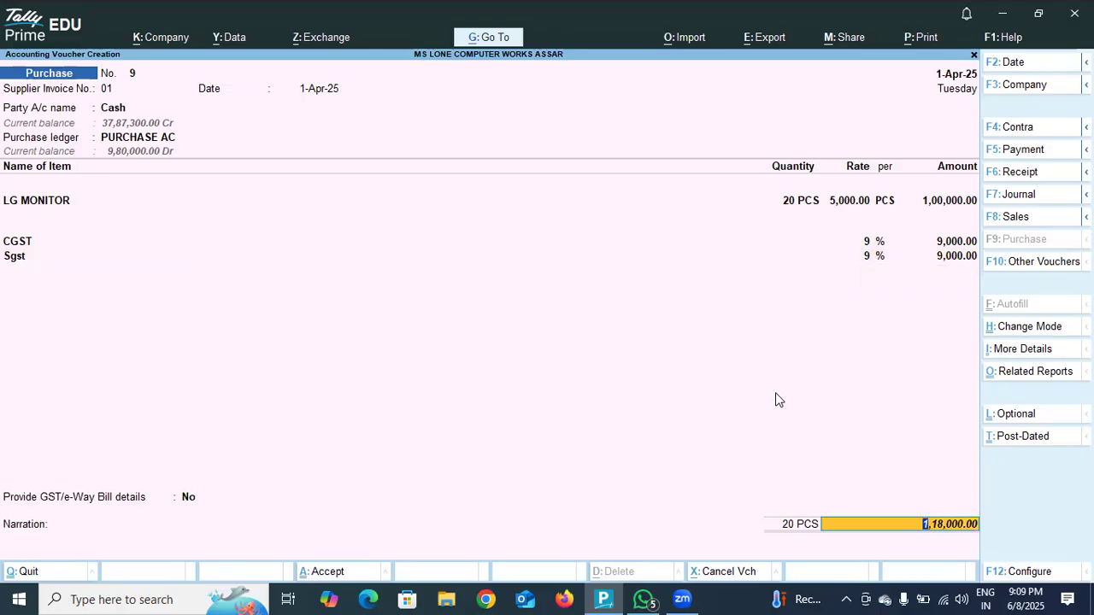
key("Return")
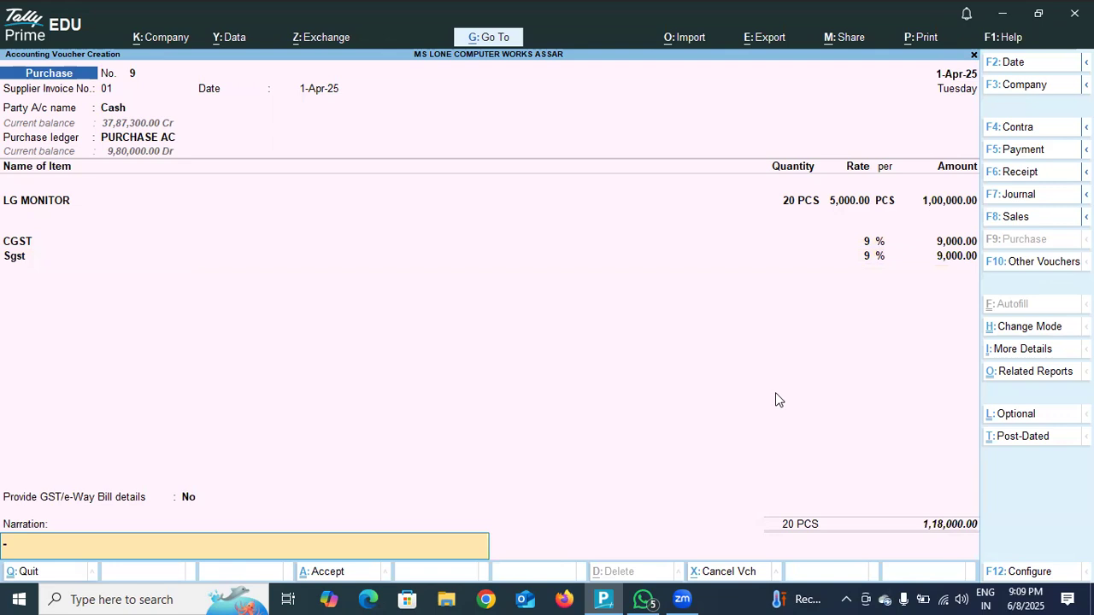
Enter the narration PURCHASE GOODS FOR 100000 WITH 18% GST and save the purchase voucher.
type("PURCHASE GOODS FOR 118000")
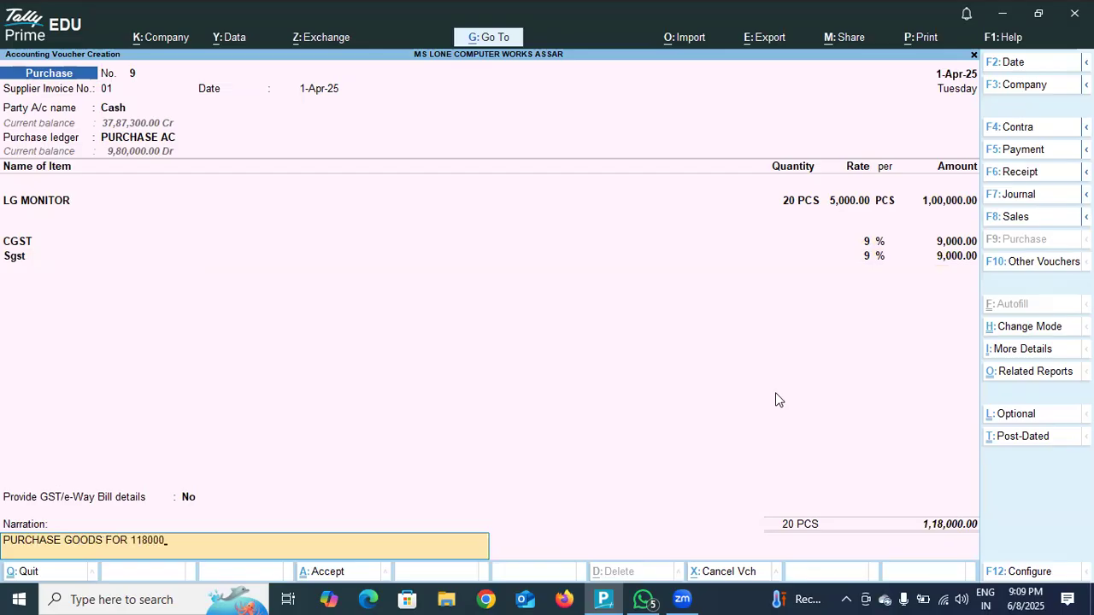
key("BackSpace")
key("BackSpace")
type("00")
type("000 AND")
key("BackSpace")
key("BackSpace")
key("BackSpace")
type("WITH 18% GST")
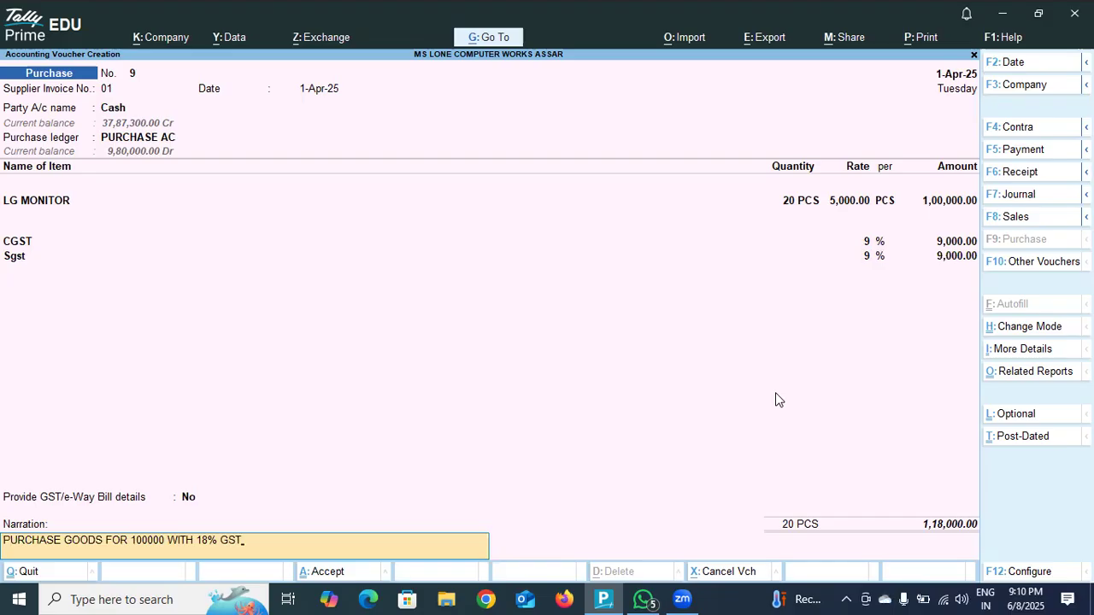
key("Return")
key("Return")
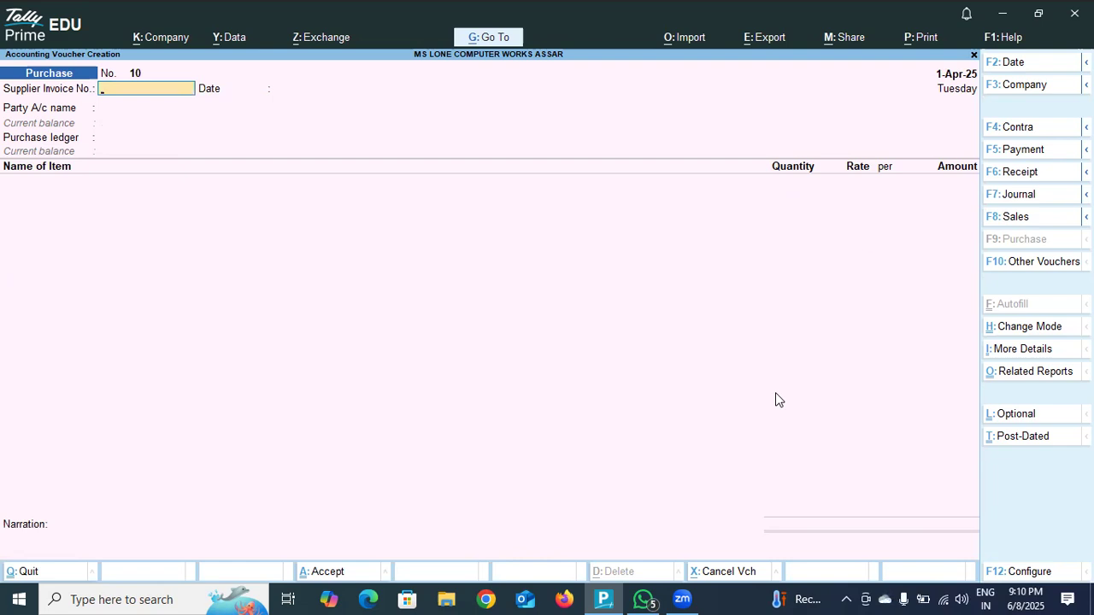
Start a sales voucher with Cash as the party account and leave all dispatch details blank.
left_click(1018, 216)
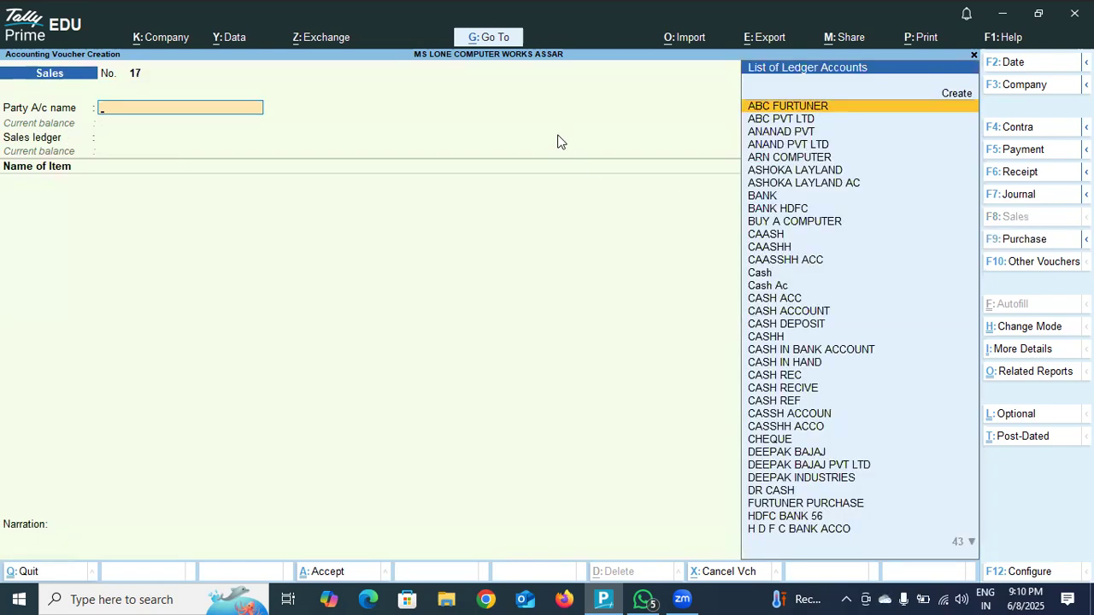
type("CAS")
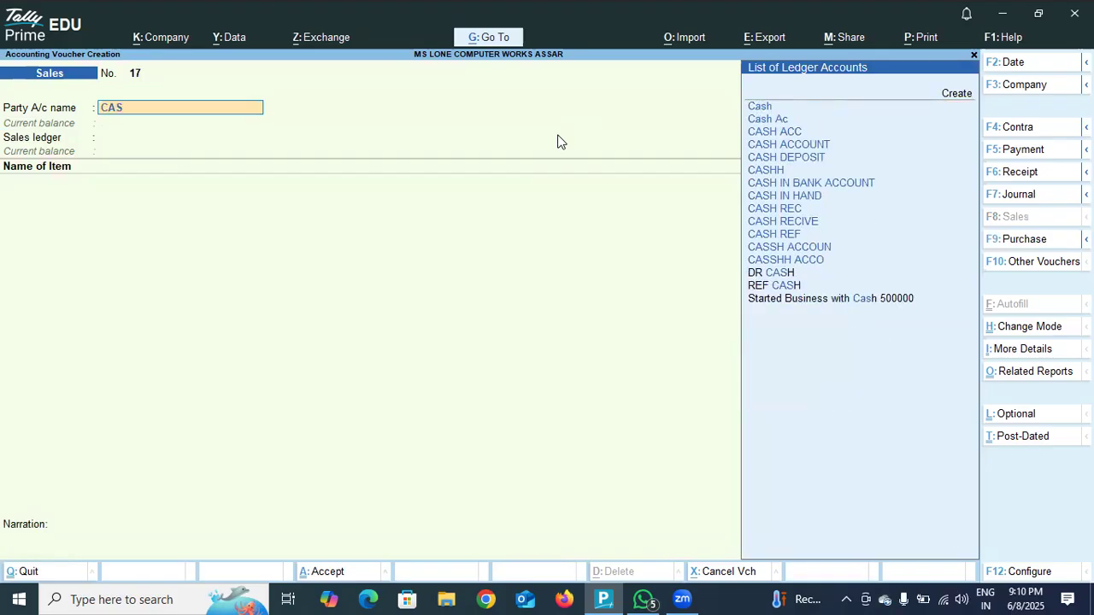
type("H")
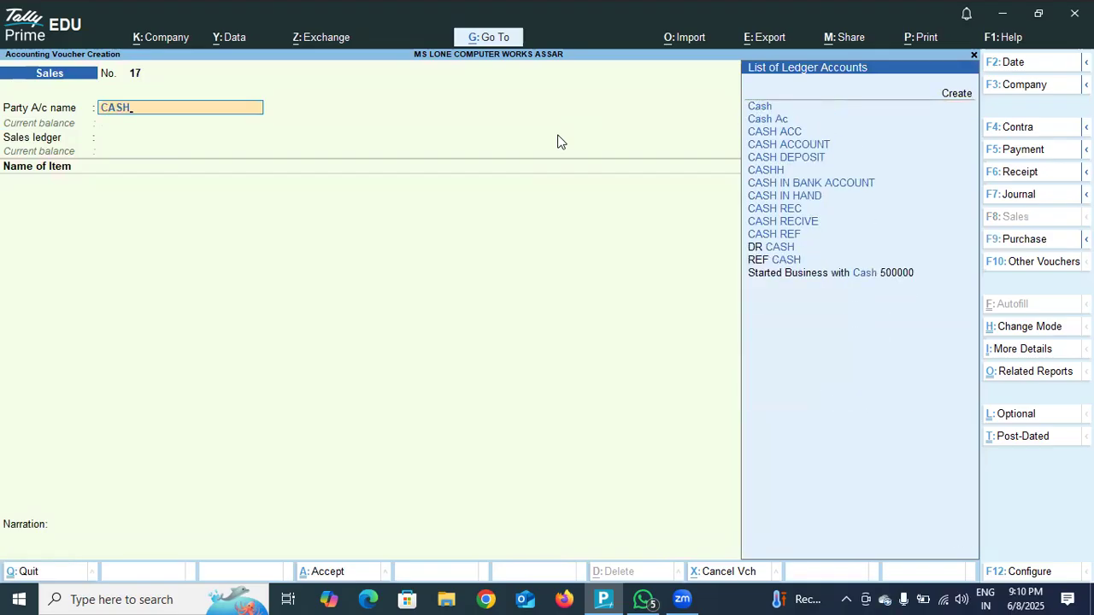
left_click(751, 109)
key("Return")
key("Return")
key("Return")
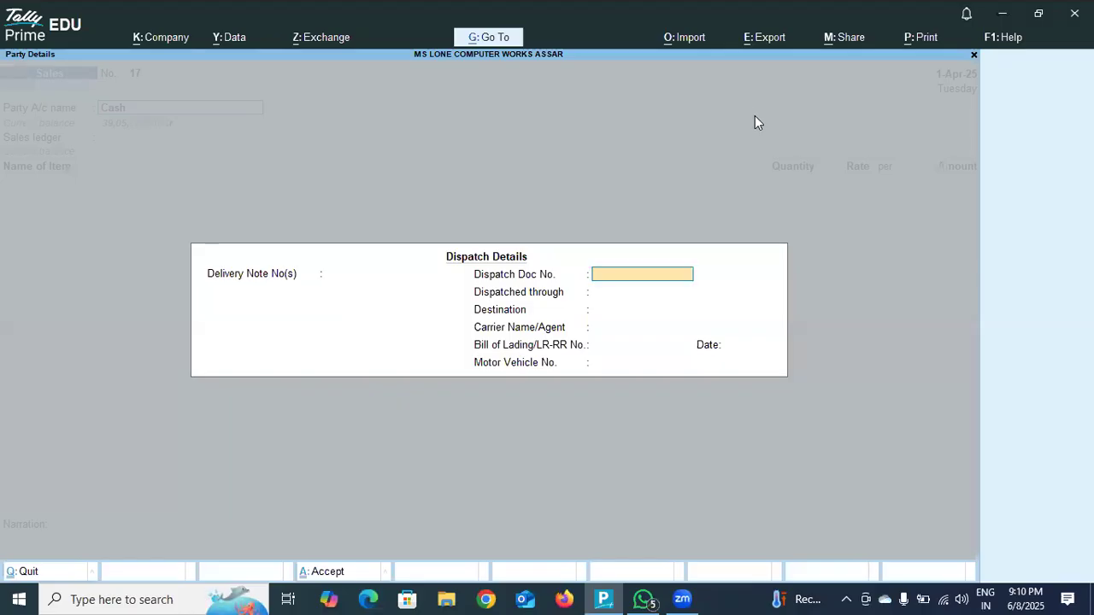
key("Return")
key("Return")
key("Return")
key("Return")
key("Return")
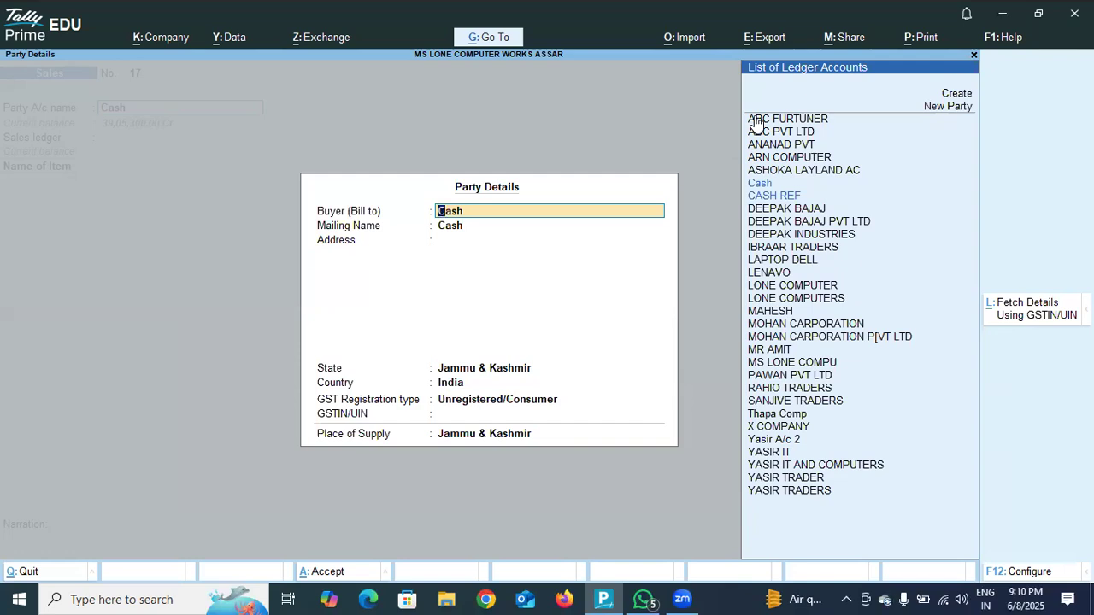
Set the Cash buyer's GST registration type to Regular, enter its GSTIN/UIN and keep Jammu & Kashmir as the place of supply.
key("Return")
key("Return")
key("Return")
key("Return")
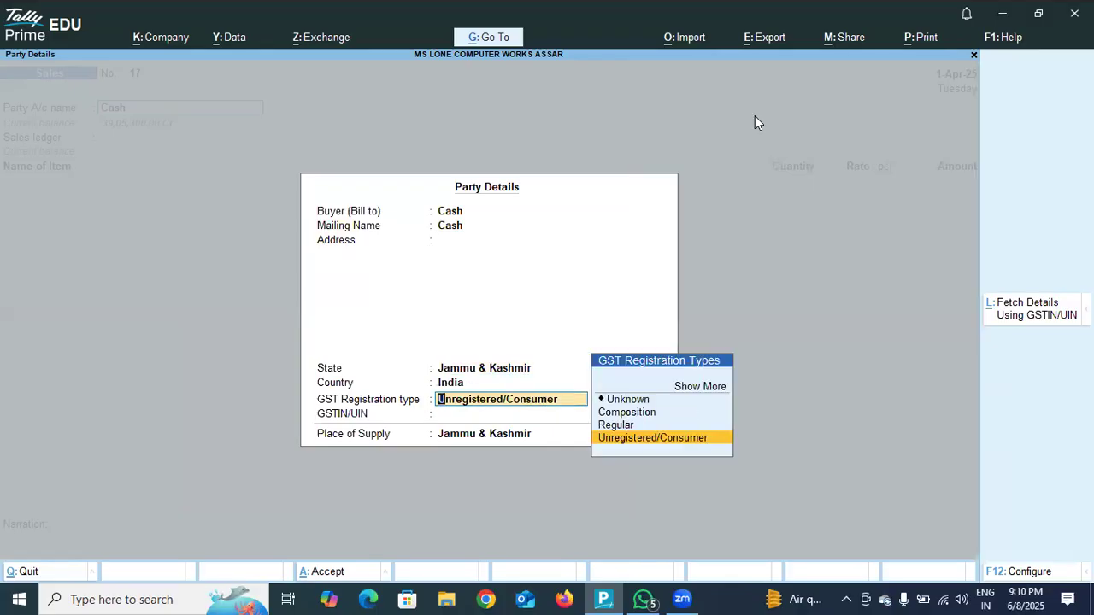
key("Up")
key("Return")
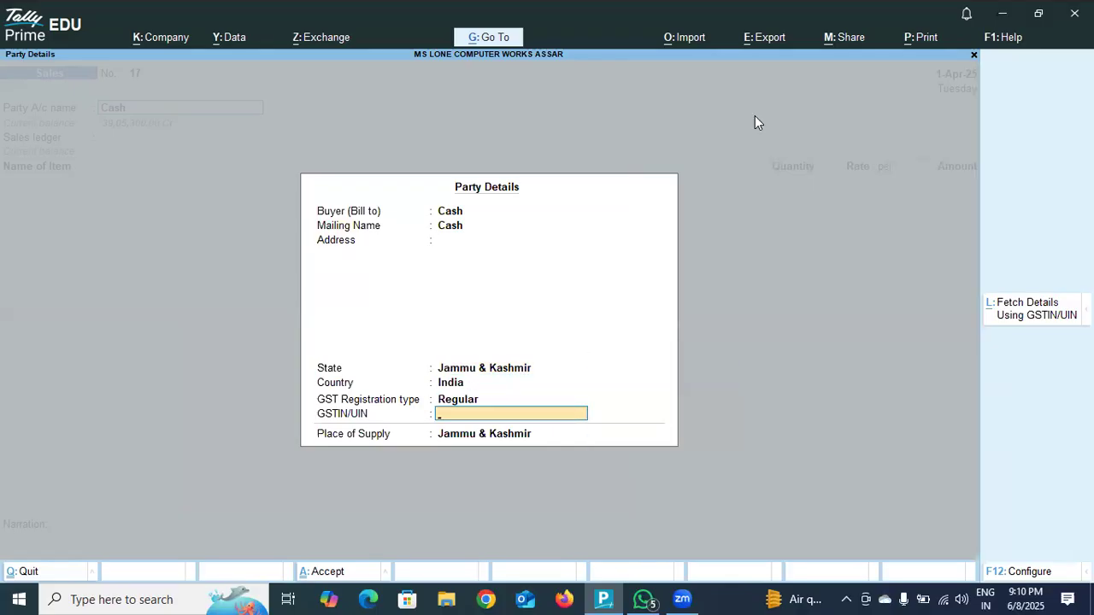
type("JKDOD")
type("8975")
key("Return")
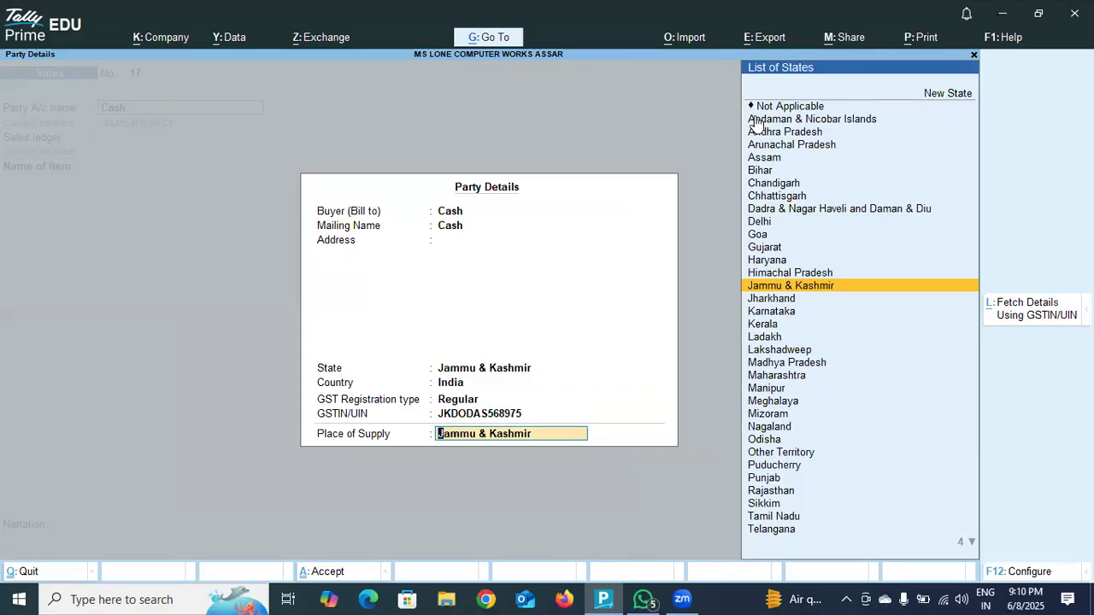
key("Return")
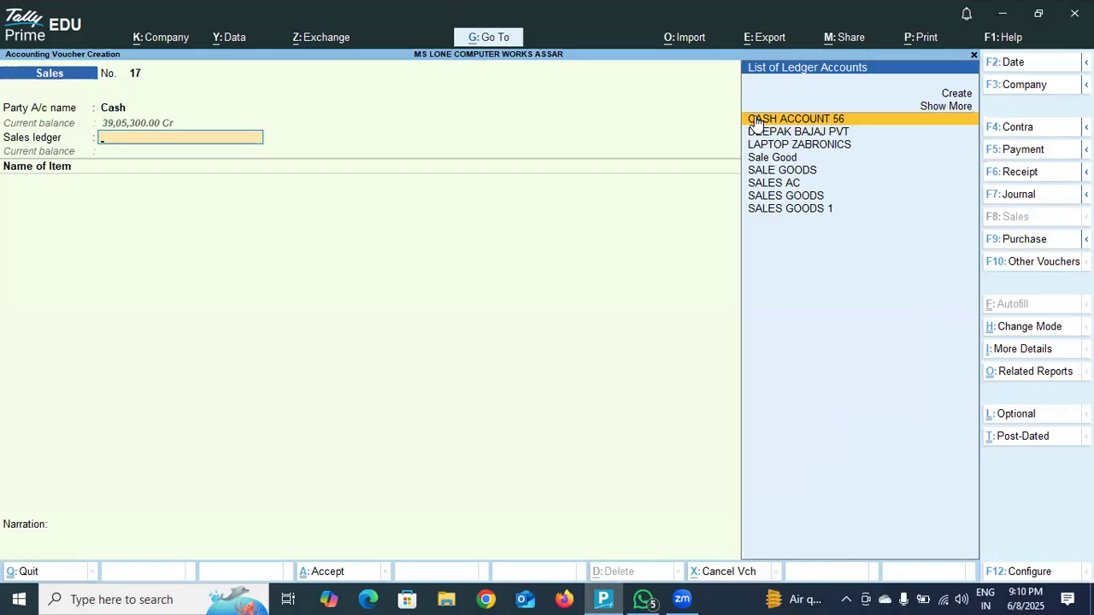
Select SALES GOODS as the sales ledger and add LG MONITOR as the item sold.
left_click(784, 195)
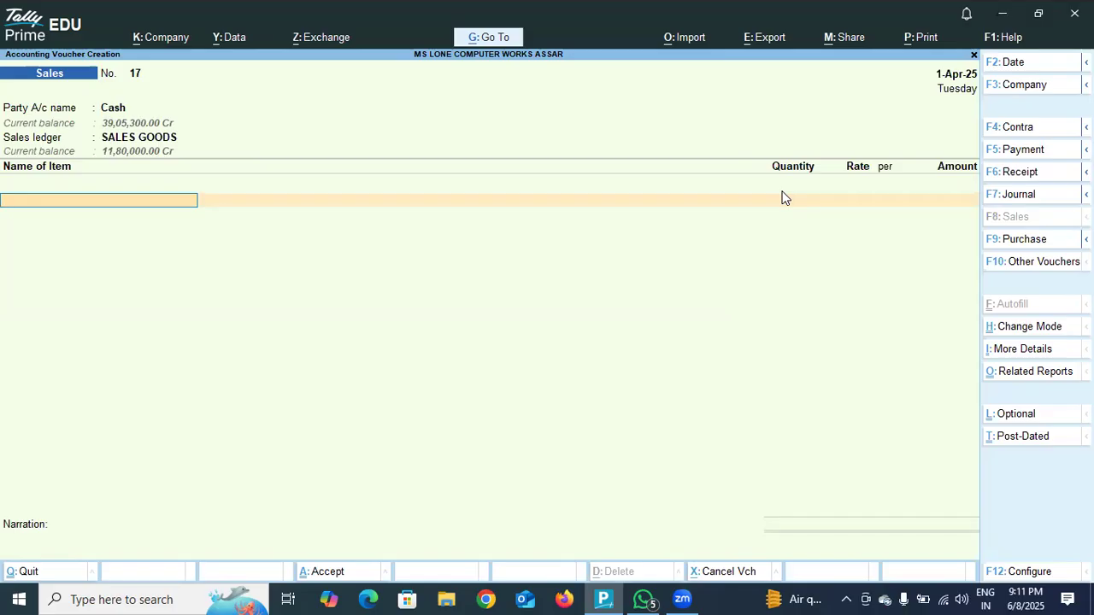
type("G")
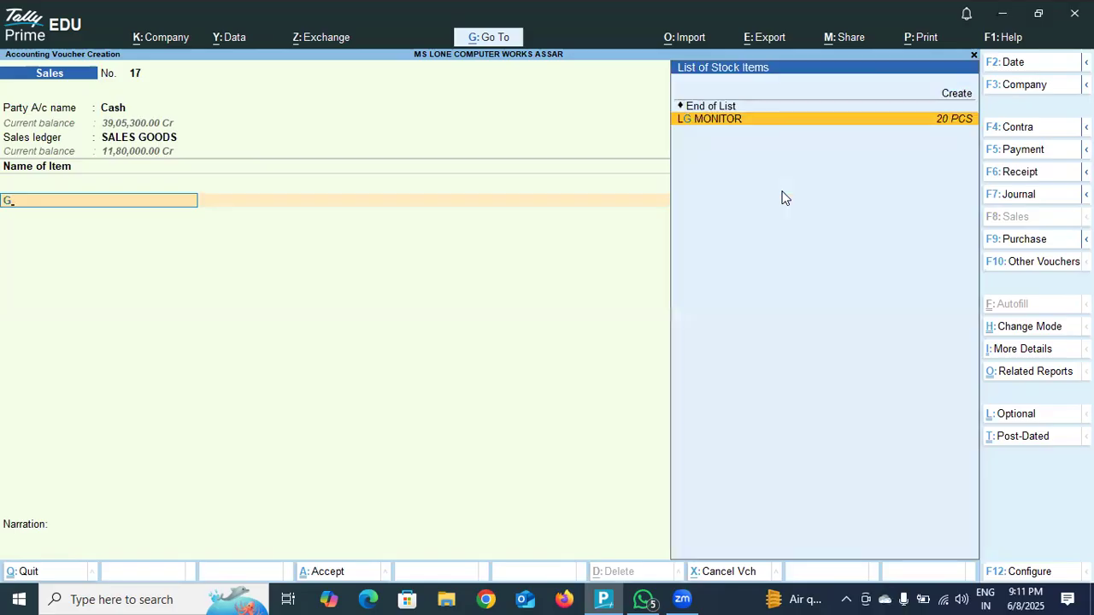
left_click(783, 118)
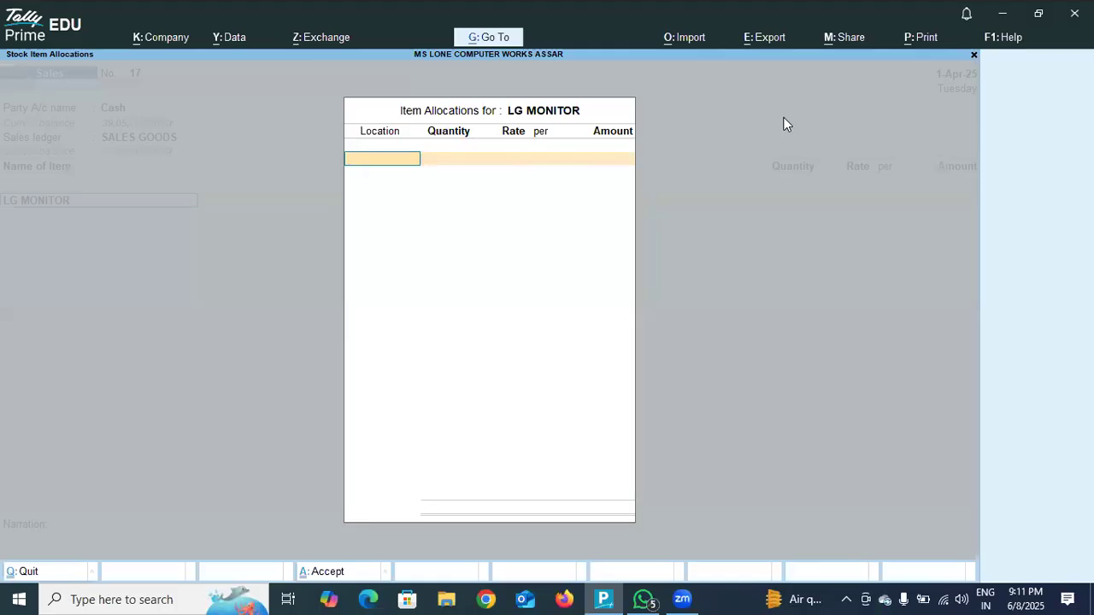
Allocate 15 PCS of LG MONITOR from the DODA location at a rate of 6,000 per piece and finish the item list.
key("Return")
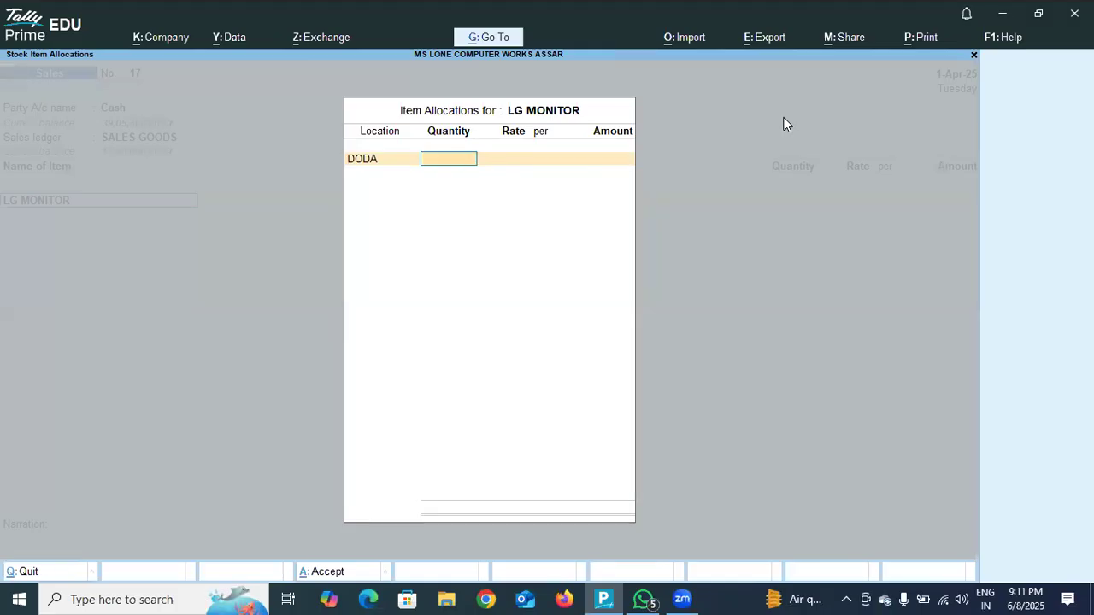
key("Return")
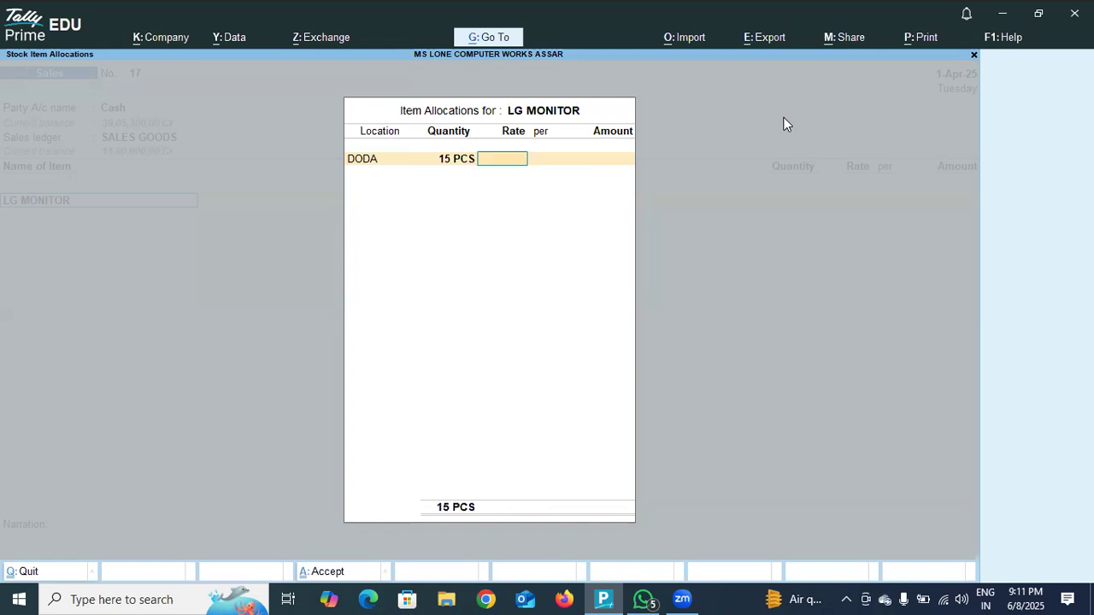
type("6,000")
key("Return")
key("Return")
key("Return")
key("Return")
key("Return")
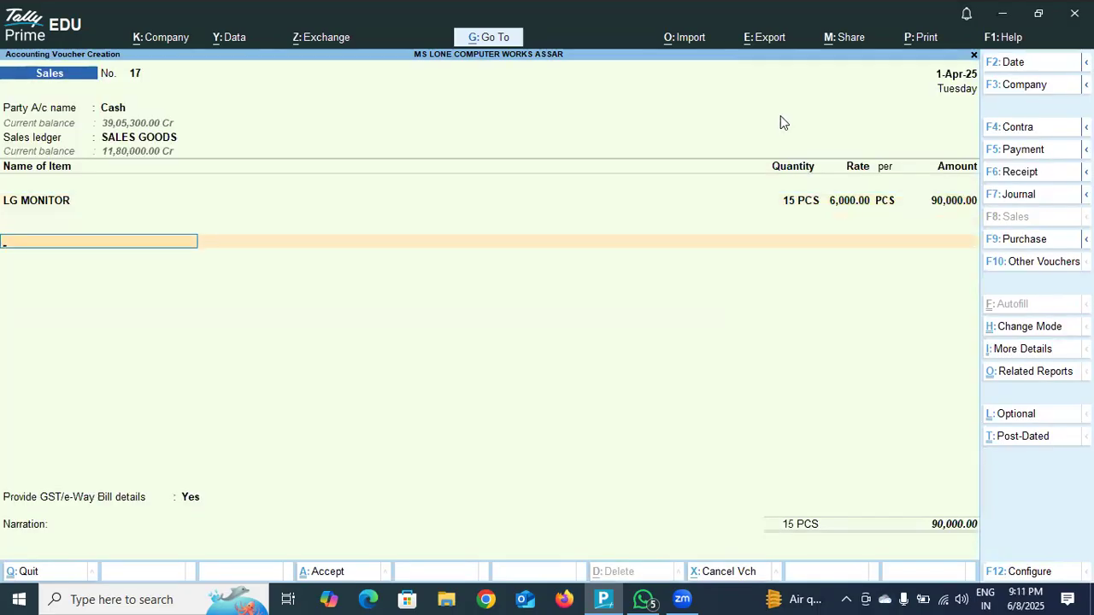
Add the CGST and Sgst ledgers at 9 % each to the sales voucher for the 15 monitors.
type("CG")
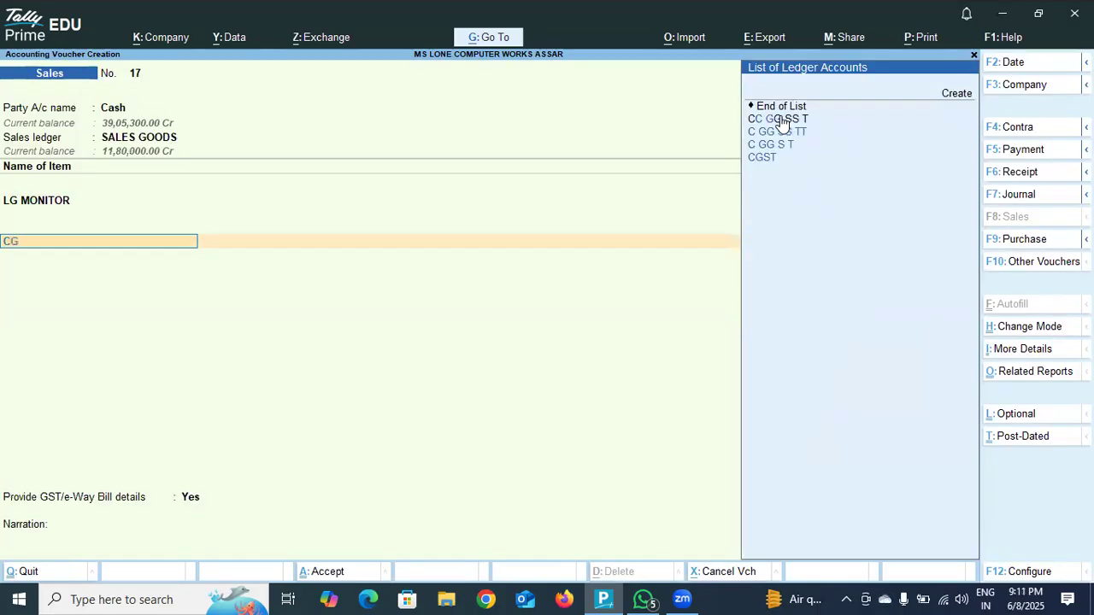
left_click(778, 159)
key("Return")
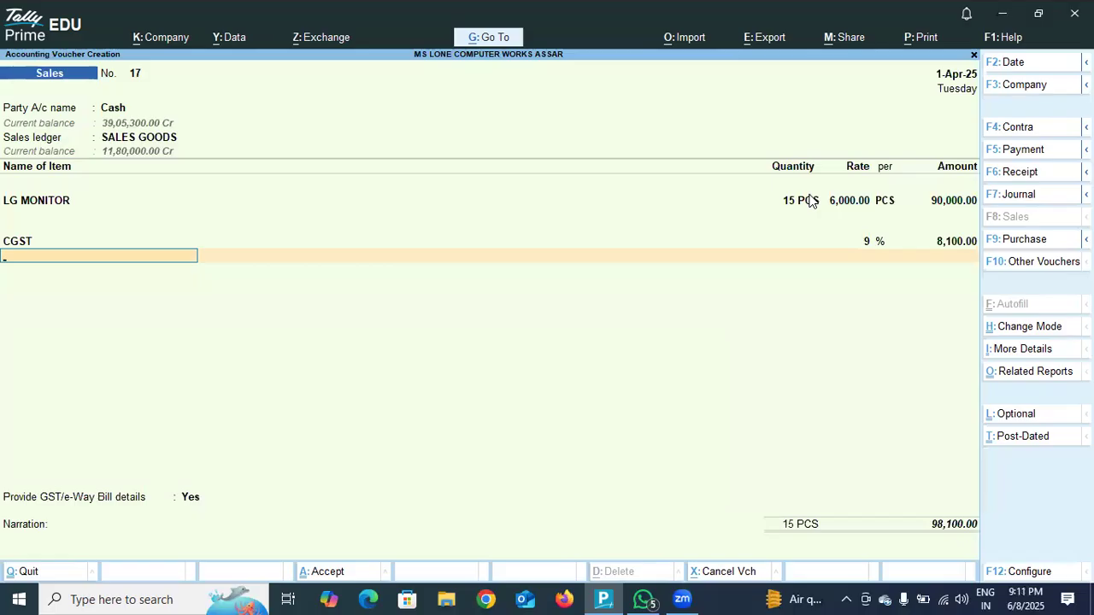
type("S")
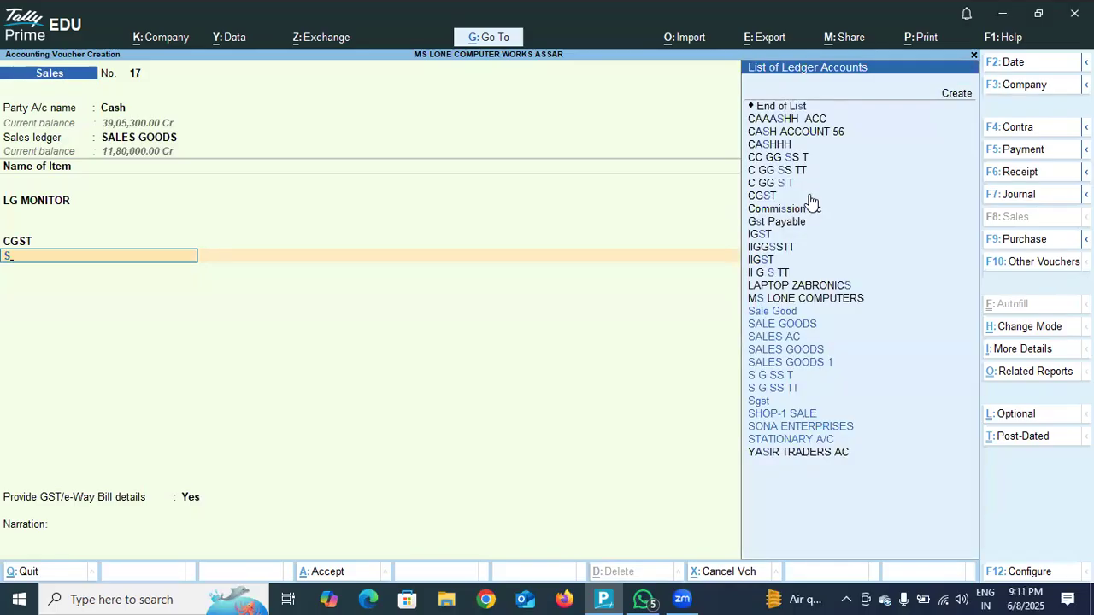
left_click(759, 402)
key("Return")
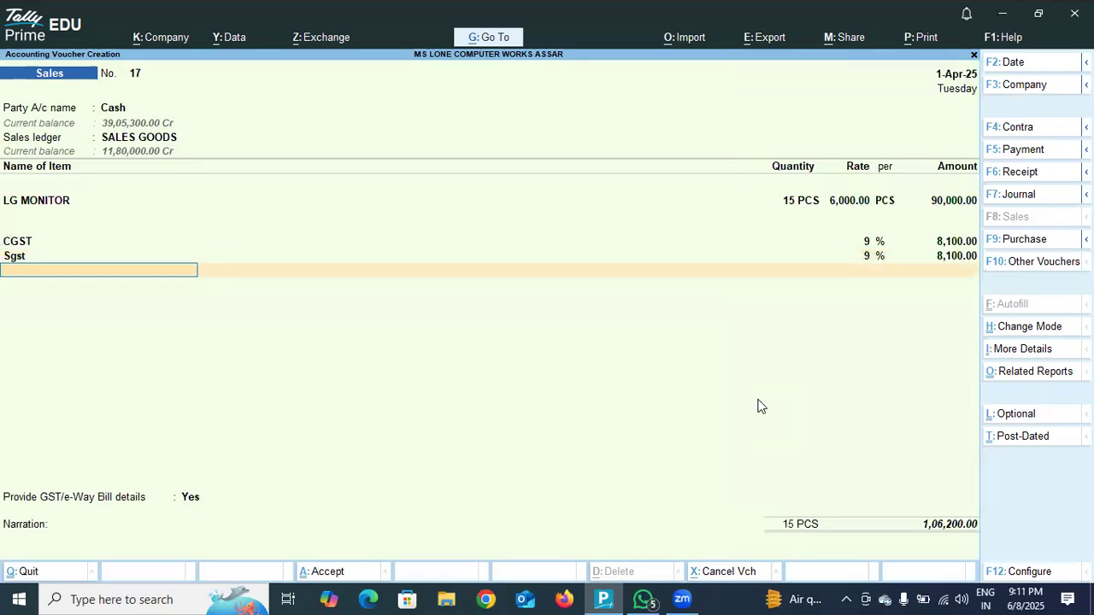
Set Provide GST/e-Way Bill details to No, leave the narration blank and save the sales voucher for the 15 monitors.
key("Return")
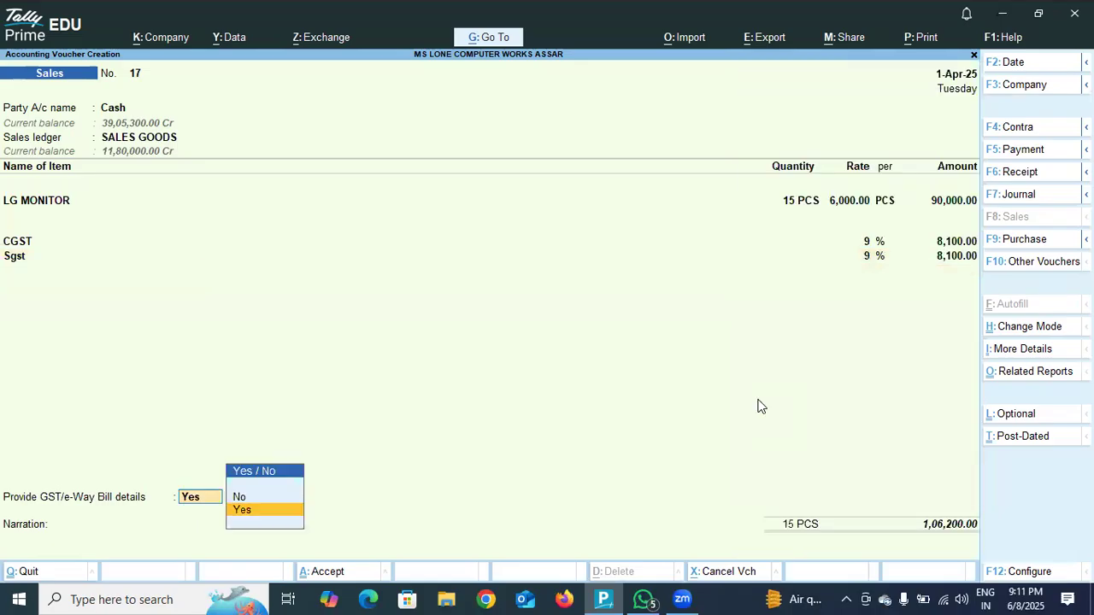
key("Up")
key("Return")
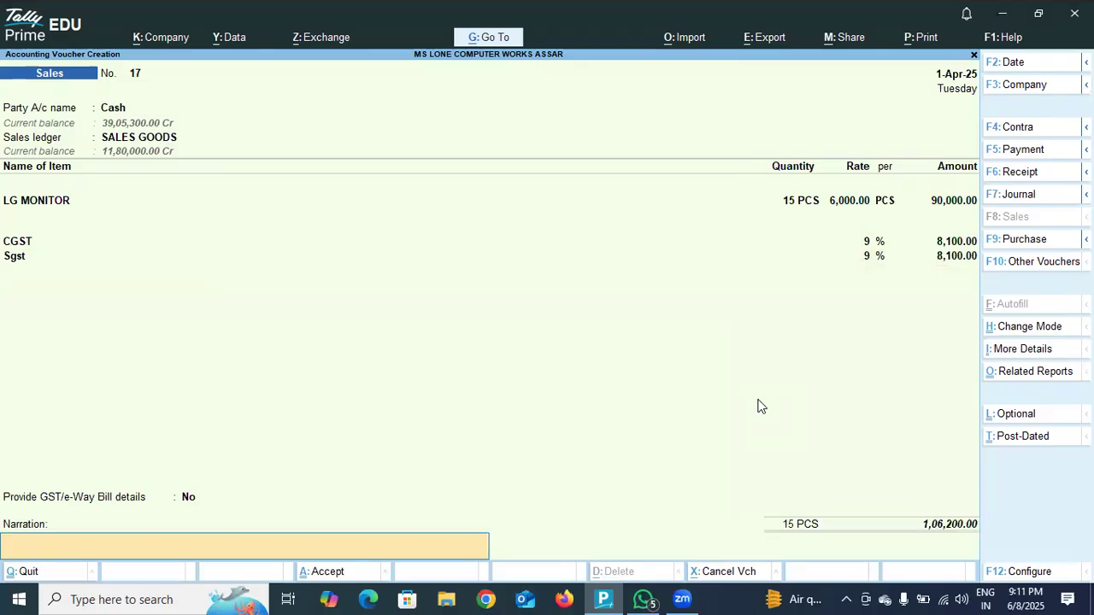
key("Return")
key("Return")
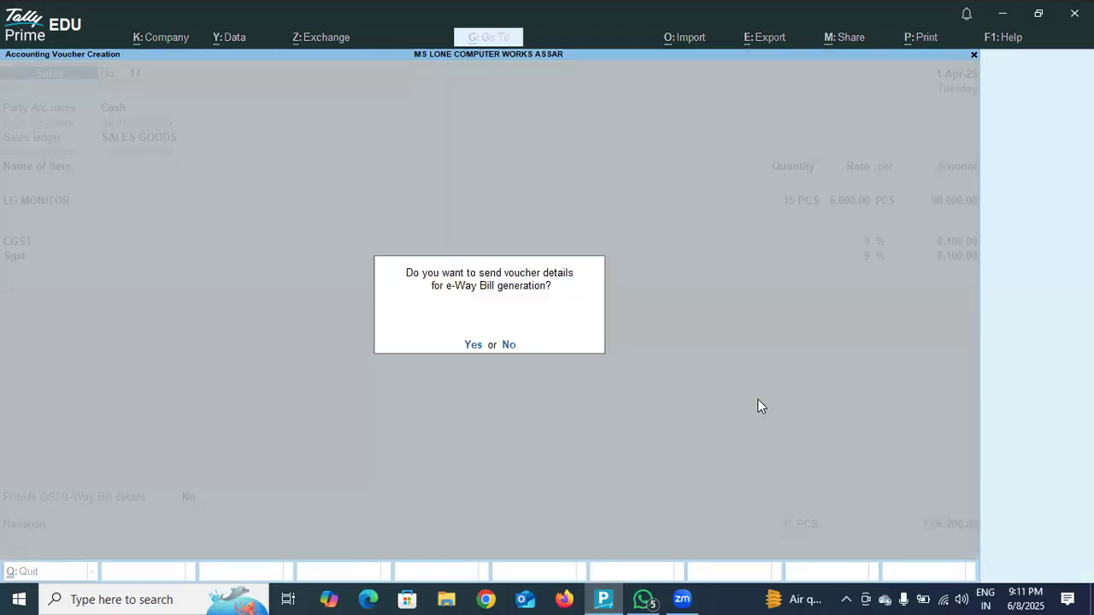
key("Return")
key("Return")
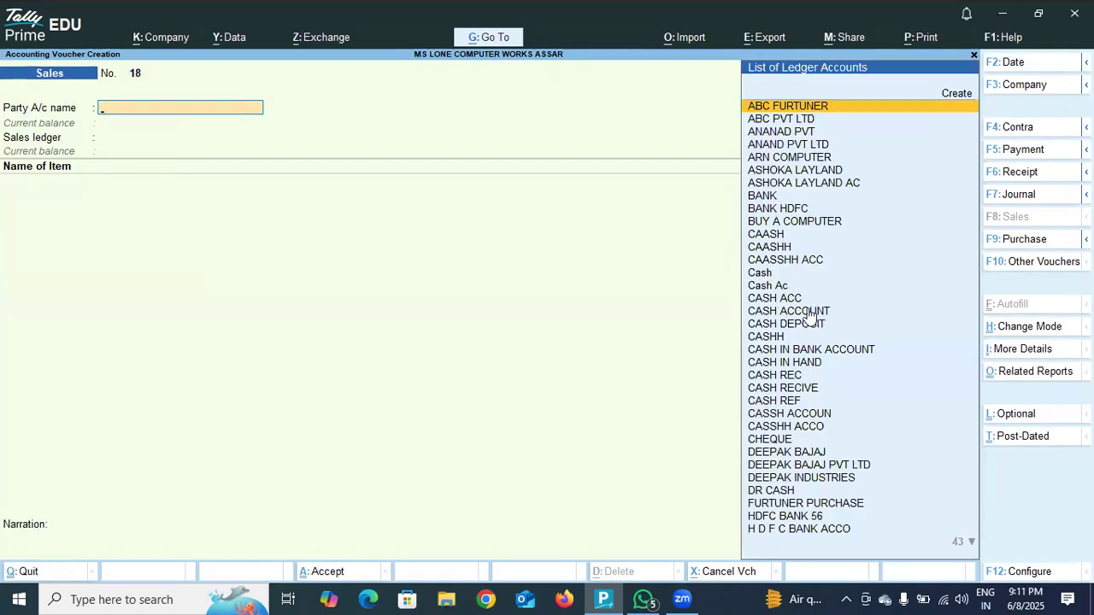
Choose Cash as the party of the new sales voucher and accept its dispatch and party details as they stand.
left_click(779, 276)
left_click(779, 275)
key("Return")
key("Return")
key("Return")
key("Return")
key("Return")
key("Return")
key("Return")
key("Return")
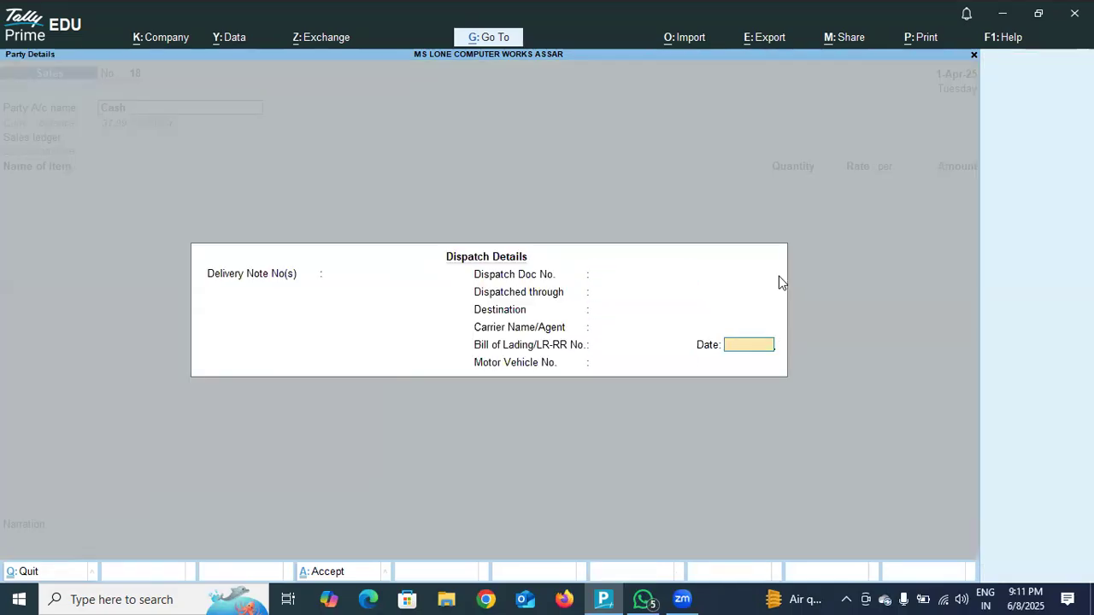
key("Return")
key("Return")
key("Return")
key("Return")
key("Return")
key("Return")
key("Return")
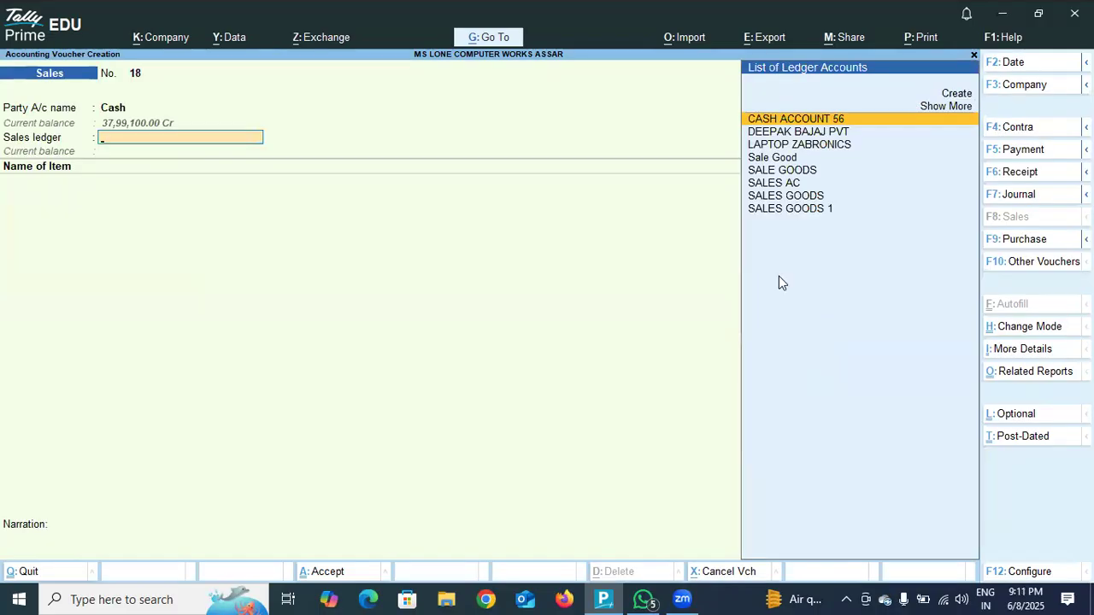
Select SALES GOODS as the sales ledger and add LG MONITOR as the item of the second sale.
left_click(816, 196)
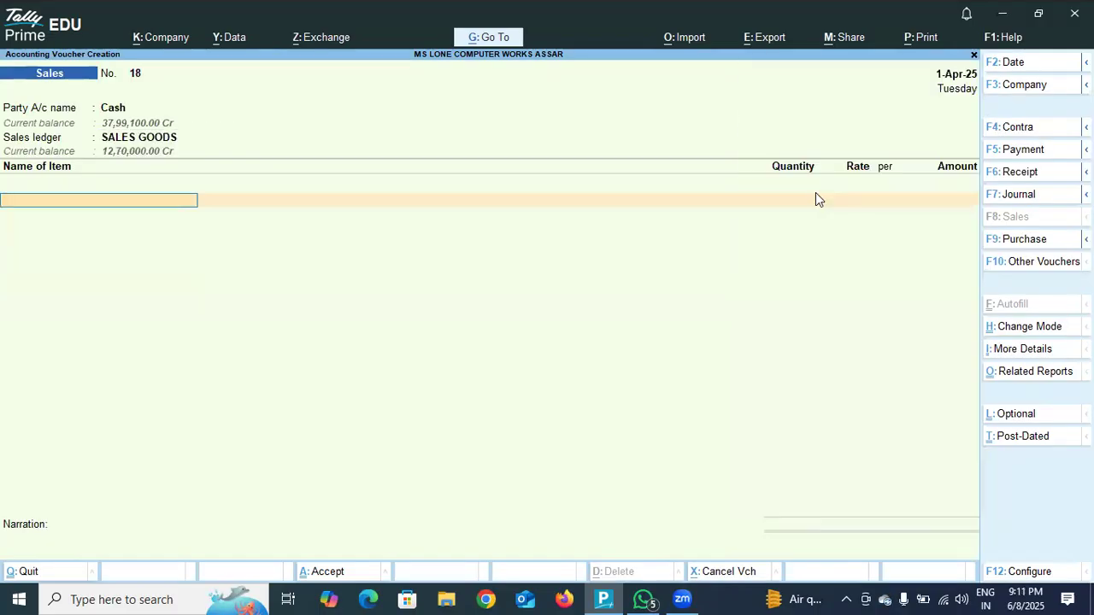
type("LG")
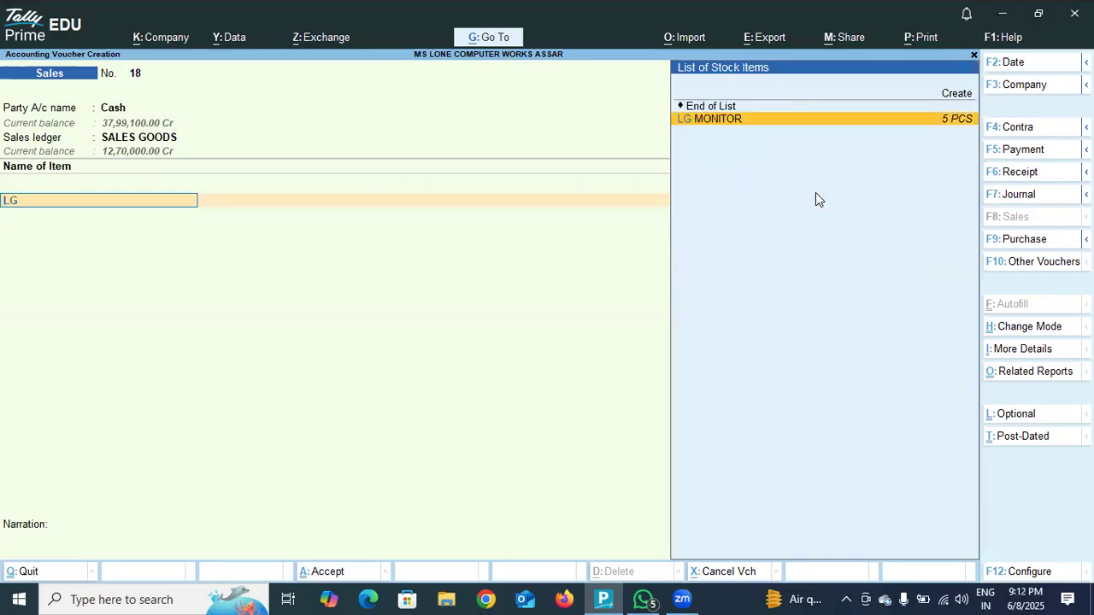
left_click(824, 118)
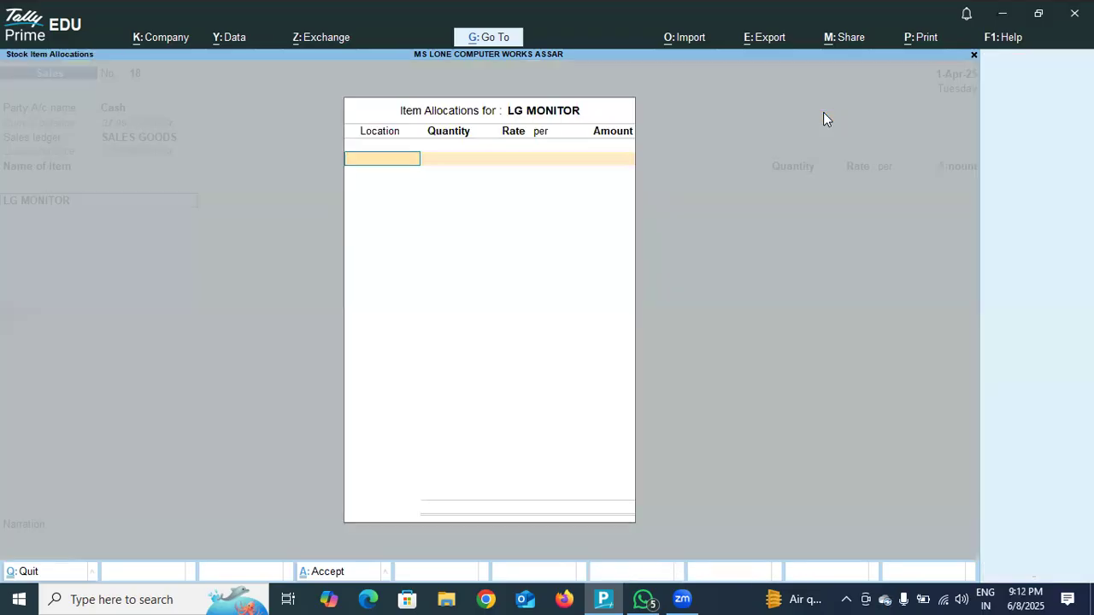
Allocate 3 PCS of LG MONITOR from the DODA location at a rate of 7,000 per piece and finish the item list.
key("Return")
type("3")
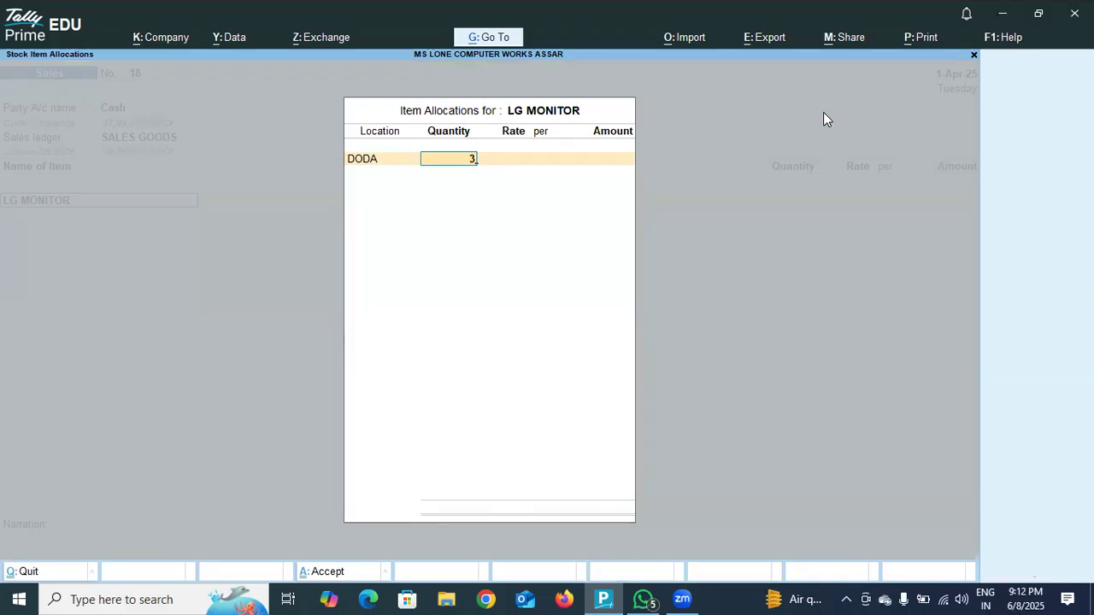
key("Return")
key("BackSpace")
type("7000")
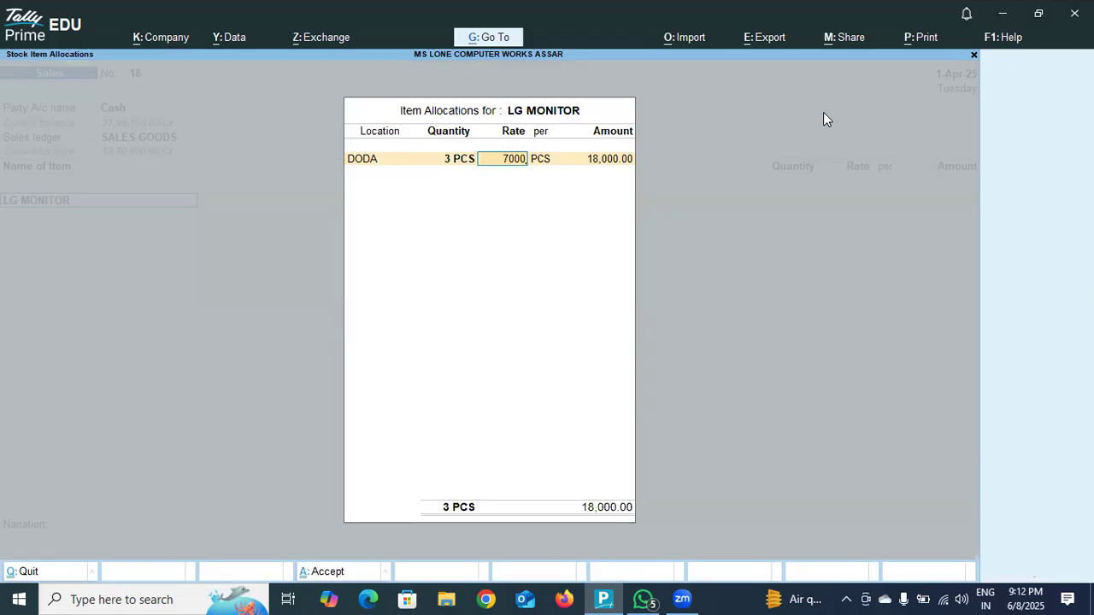
key("Return")
key("Return")
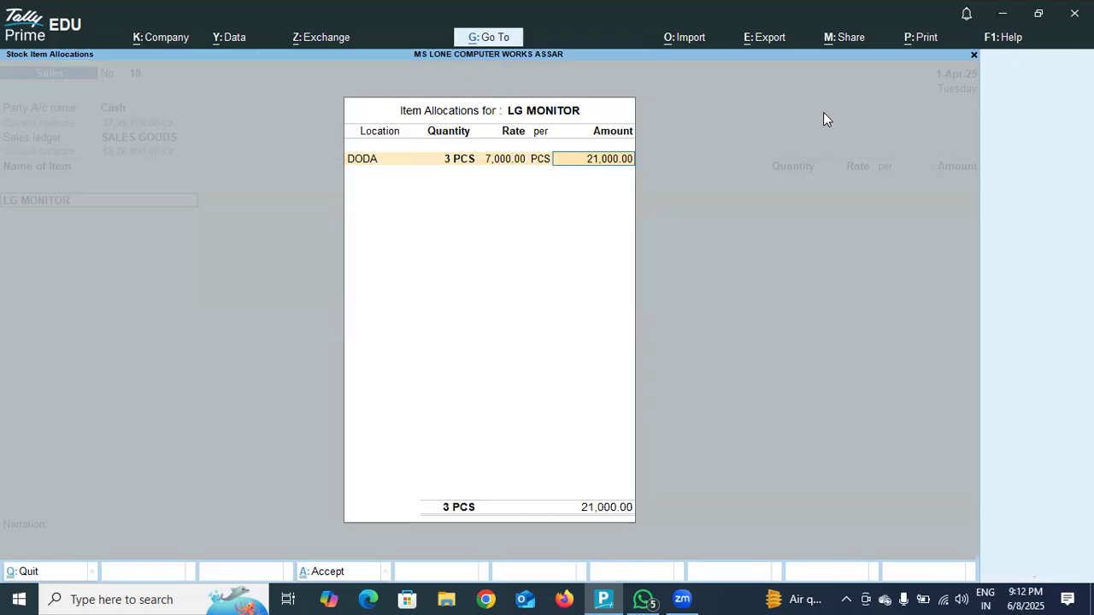
key("Return")
key("Return")
Add the Sgst ledger at 9 % below the 3 monitors.
key("Return")
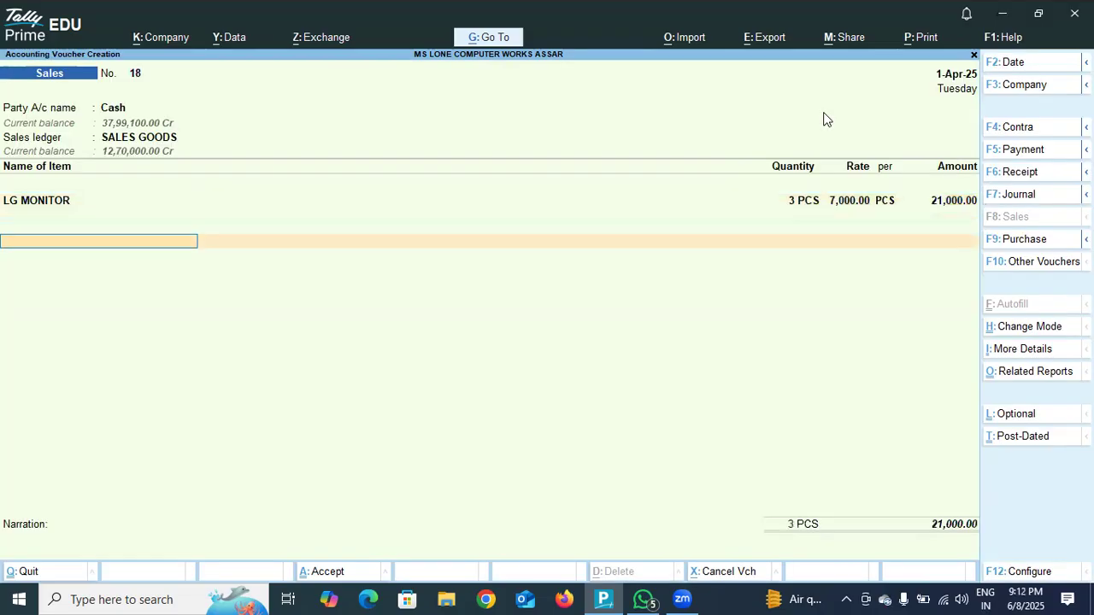
type("SGST")
key("Return")
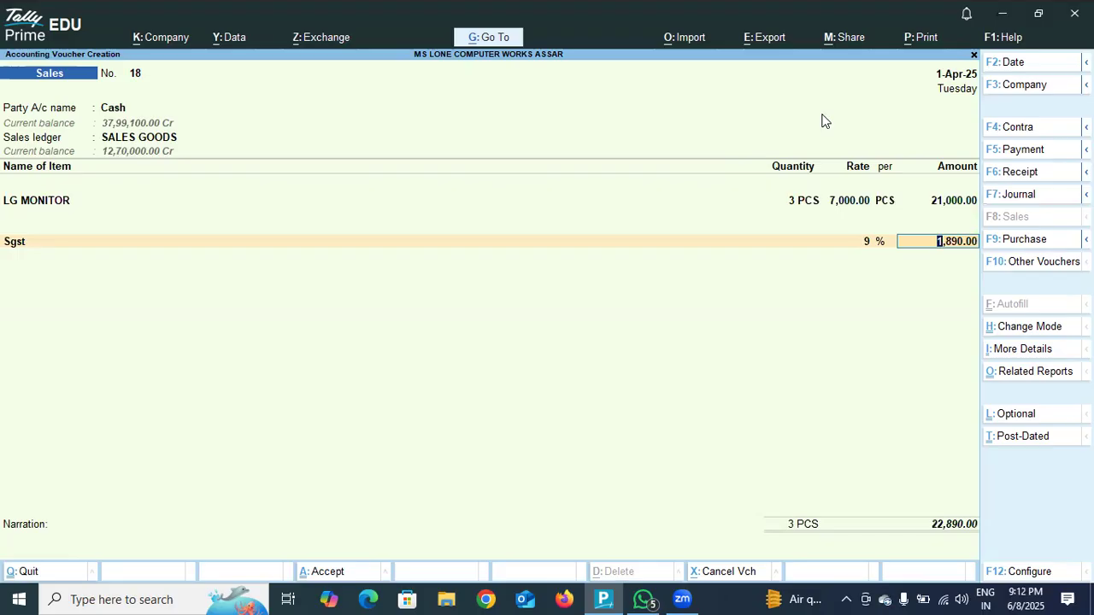
Set Provide Buyer details to No in the voucher configuration and save the configuration.
key("F12")
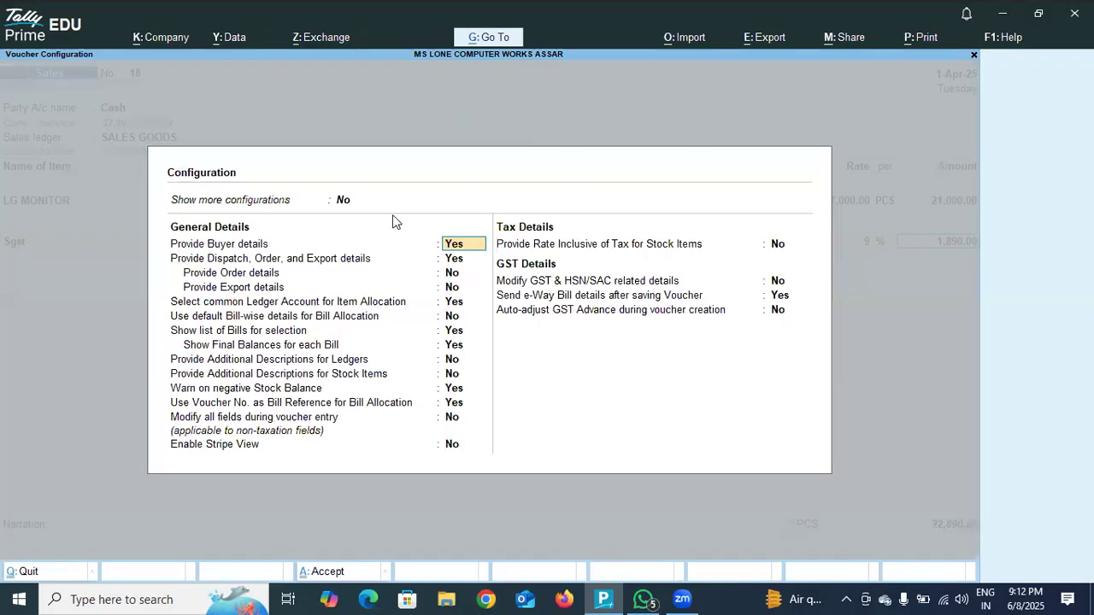
left_click(452, 246)
key("Return")
key("Return")
key("Return")
key("Return")
key("Return")
key("Return")
key("Return")
key("Return")
key("Return")
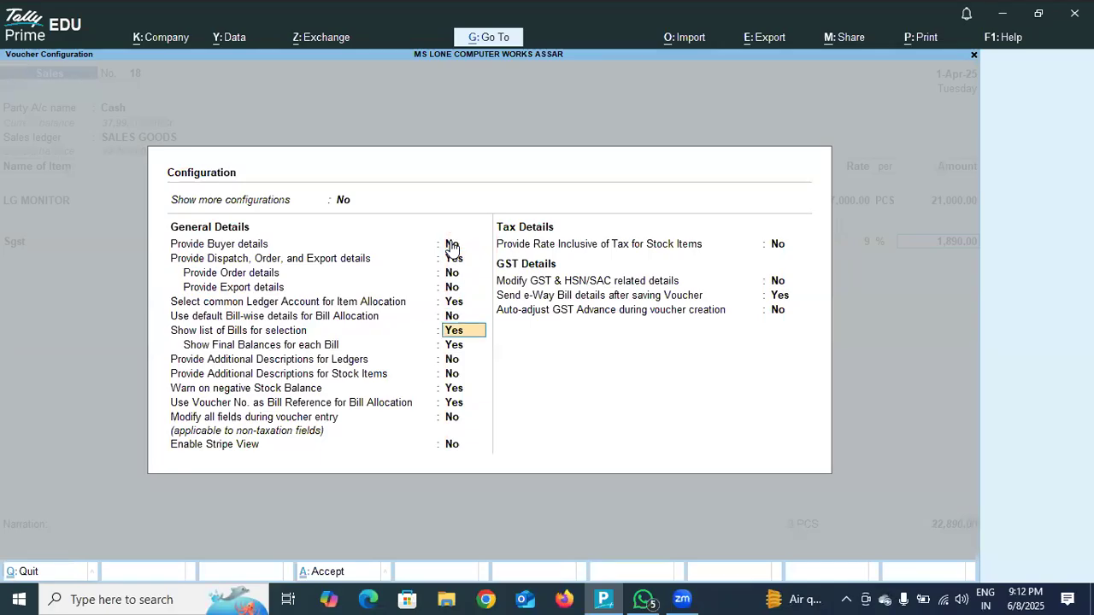
key("Return")
key("Return")
key("Return")
key("Return")
key("Return")
key("Return")
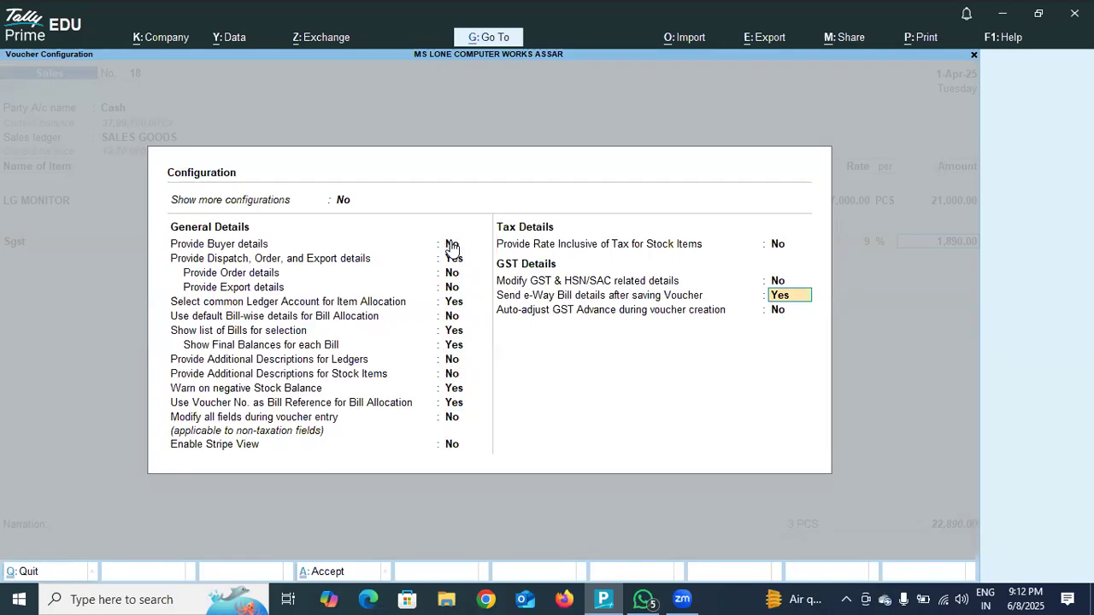
key("Return")
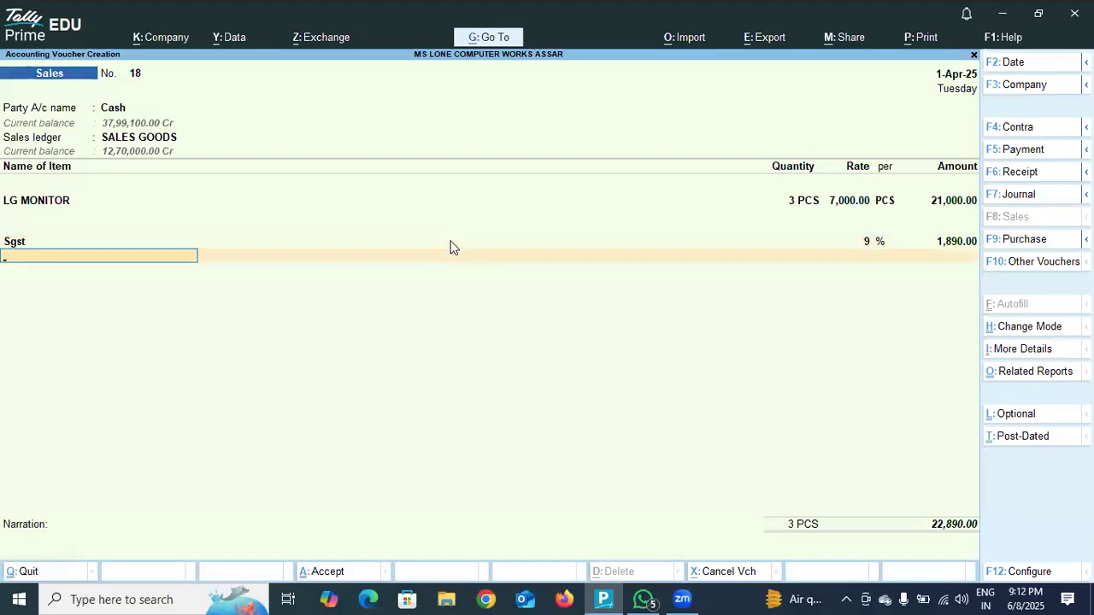
Add the CGST ledger at 9 % below the Sgst line.
type("CGST")
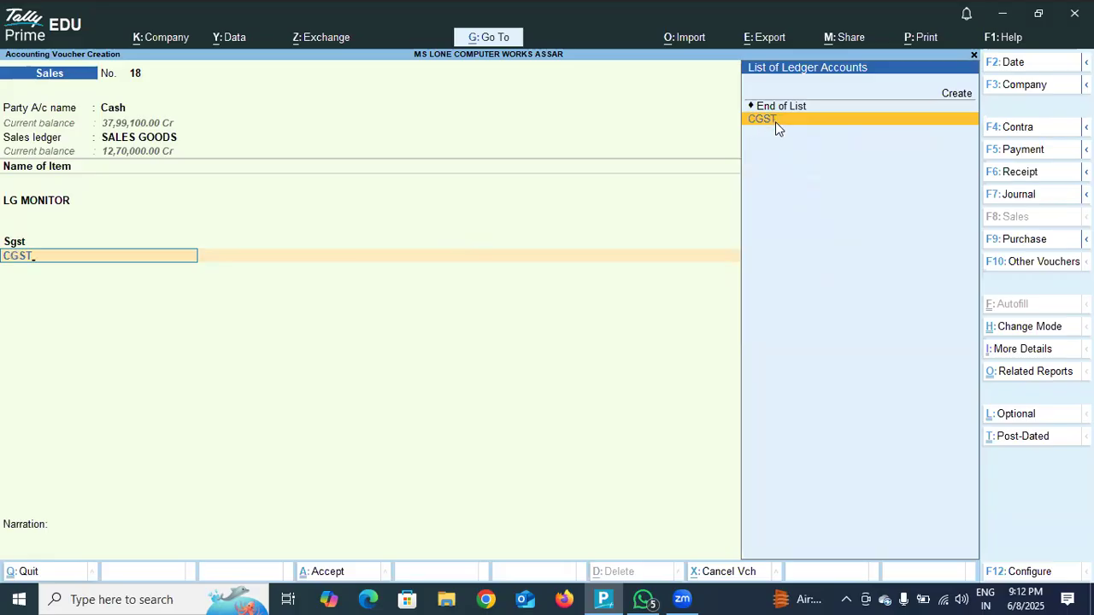
left_click(775, 121)
key("Return")
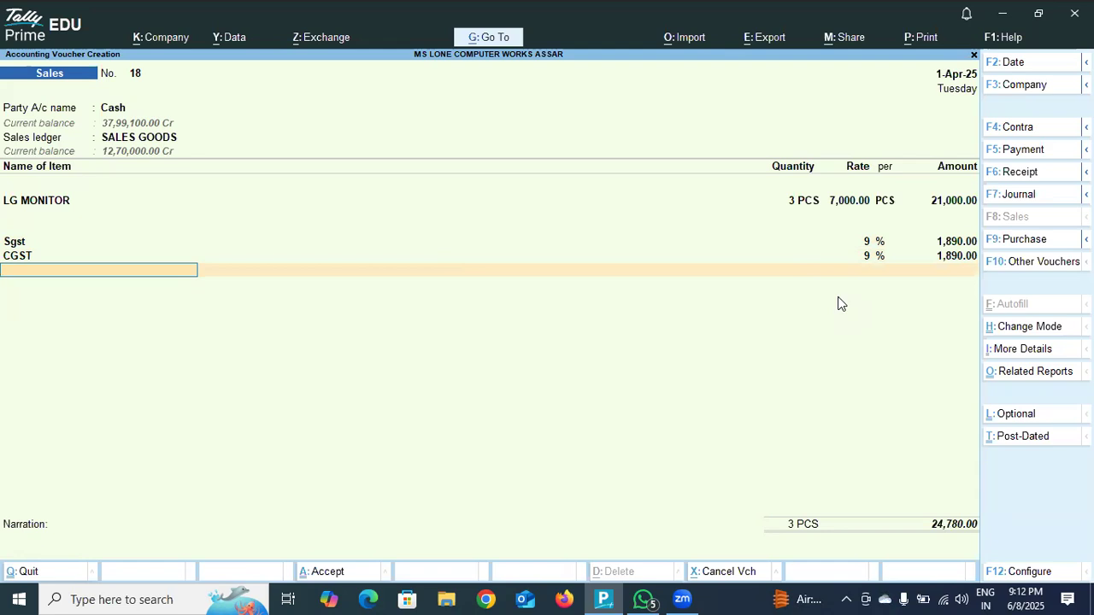
Set Provide Buyer details back to Yes in the voucher configuration and save the configuration.
key("F12")
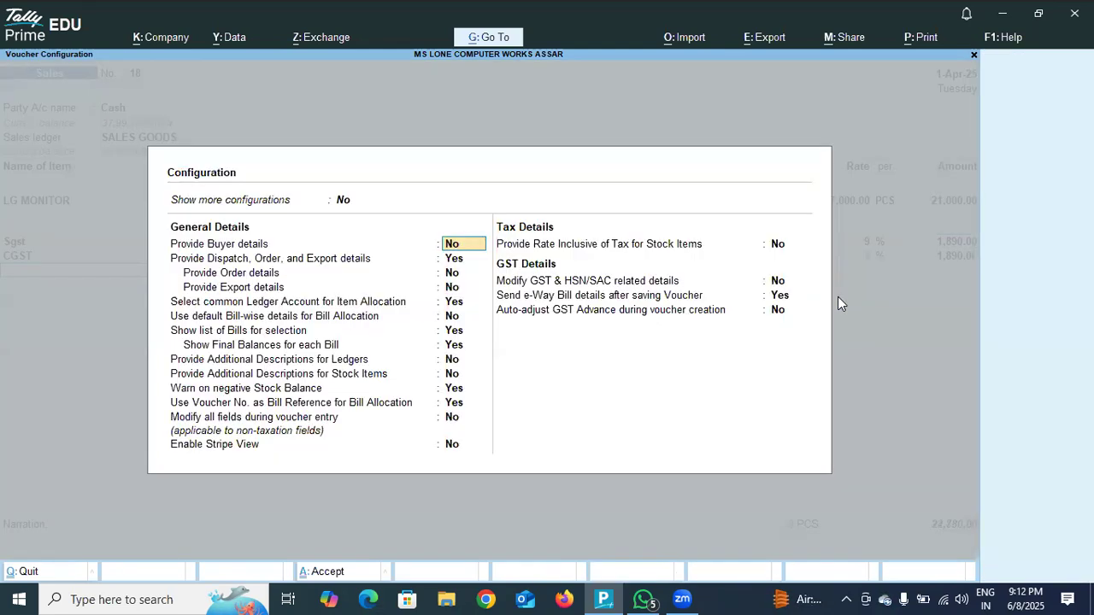
type("yes")
key("Return")
key("Return")
key("Return")
key("Return")
key("Return")
key("Return")
key("Return")
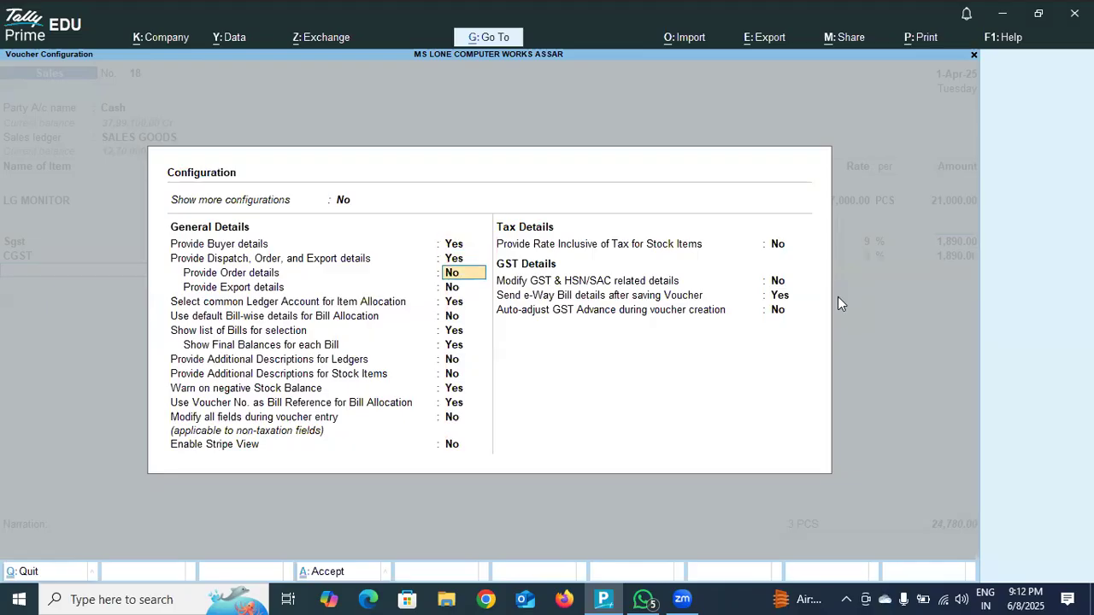
key("Return")
key("Return")
key("Return")
key("Return")
key("Return")
key("Return")
key("Return")
key("Return")
key("Return")
key("Return")
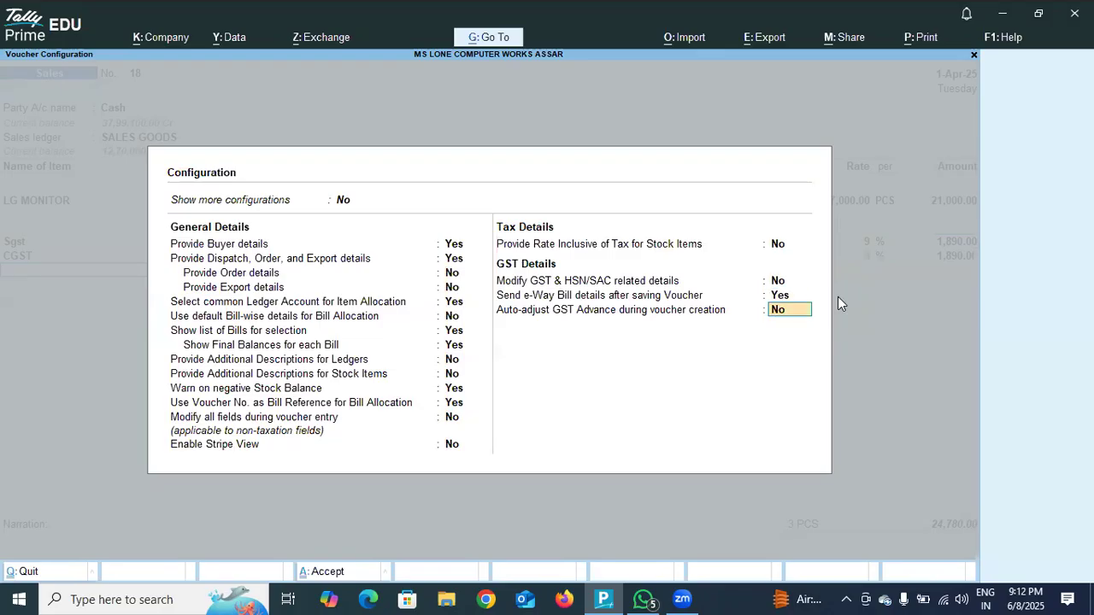
key("Return")
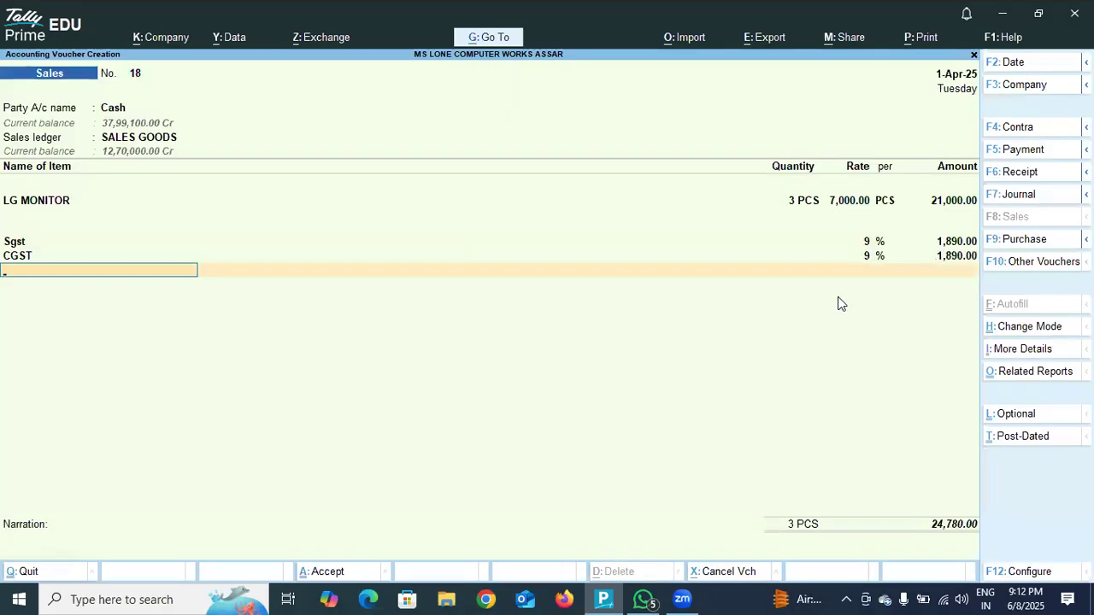
Finish the tax ledger list, leave the narration blank and save the sales voucher for the 3 monitors.
key("Return")
key("Return")
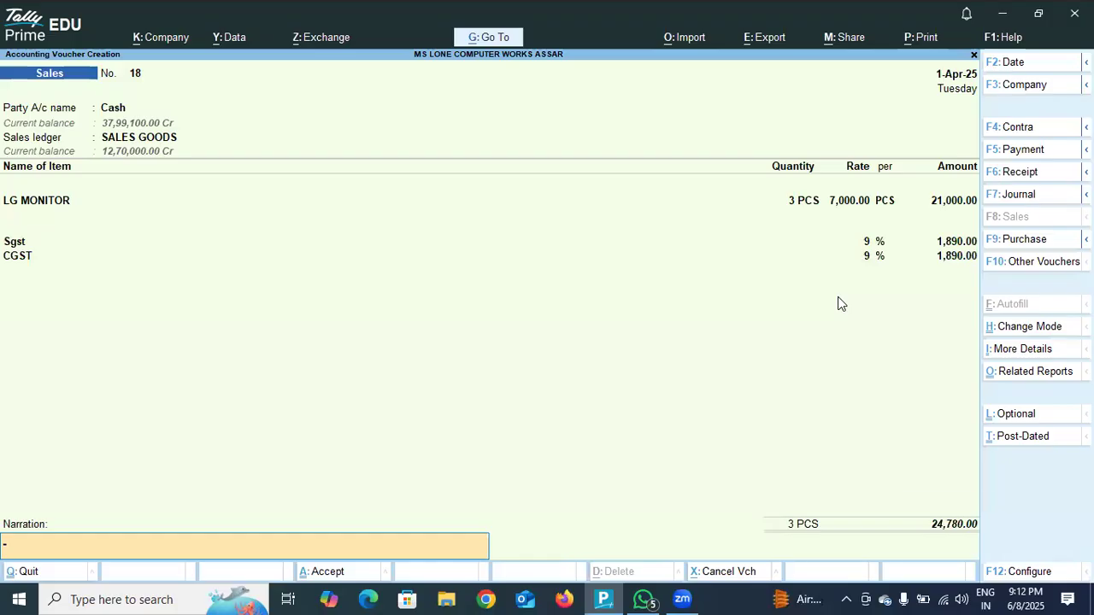
key("Return")
key("Return")
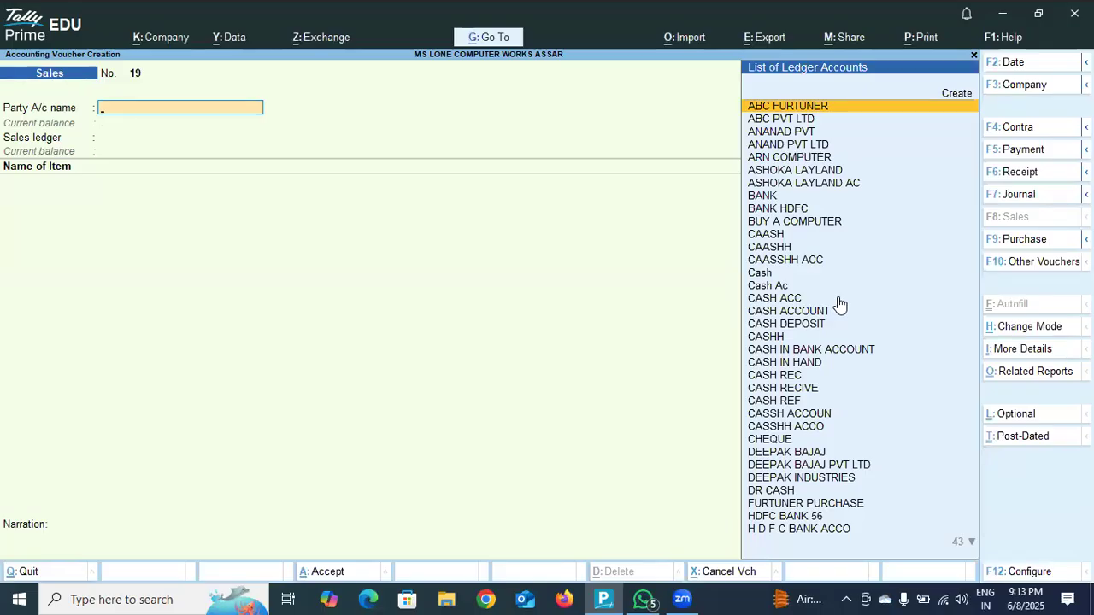
Review the sales voucher configuration options, close them and quit the blank sales voucher to the Gateway of Tally.
key("F12")
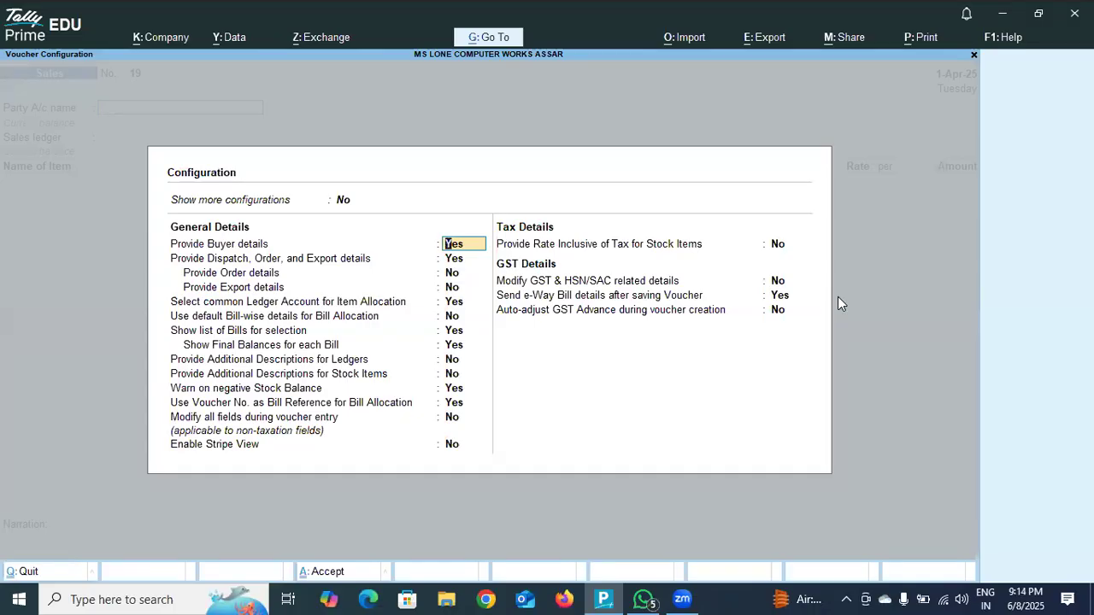
key("Up")
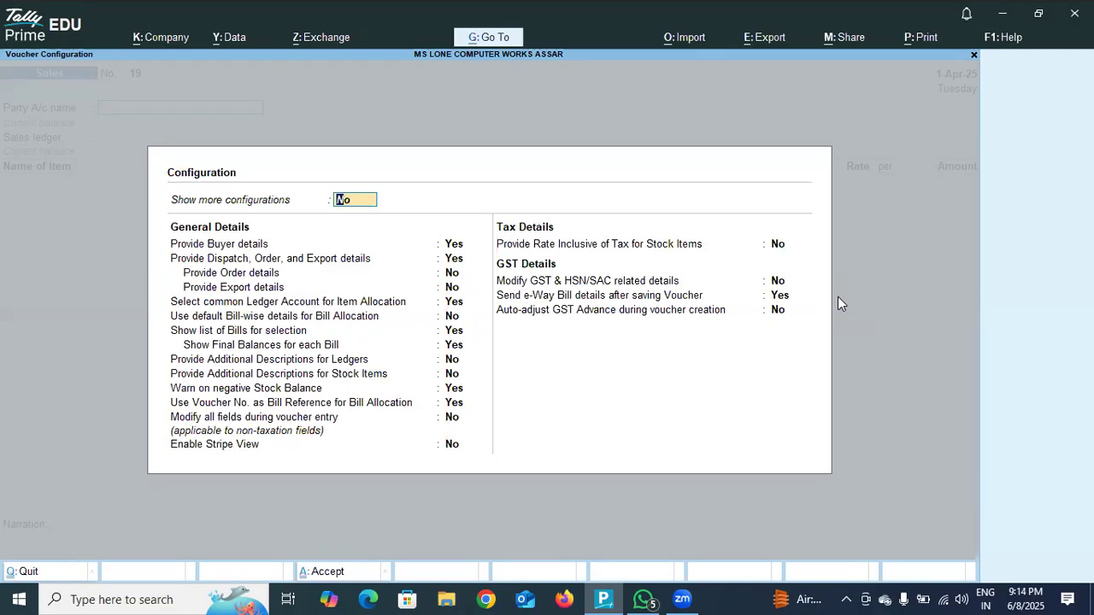
key("ctrl+a")
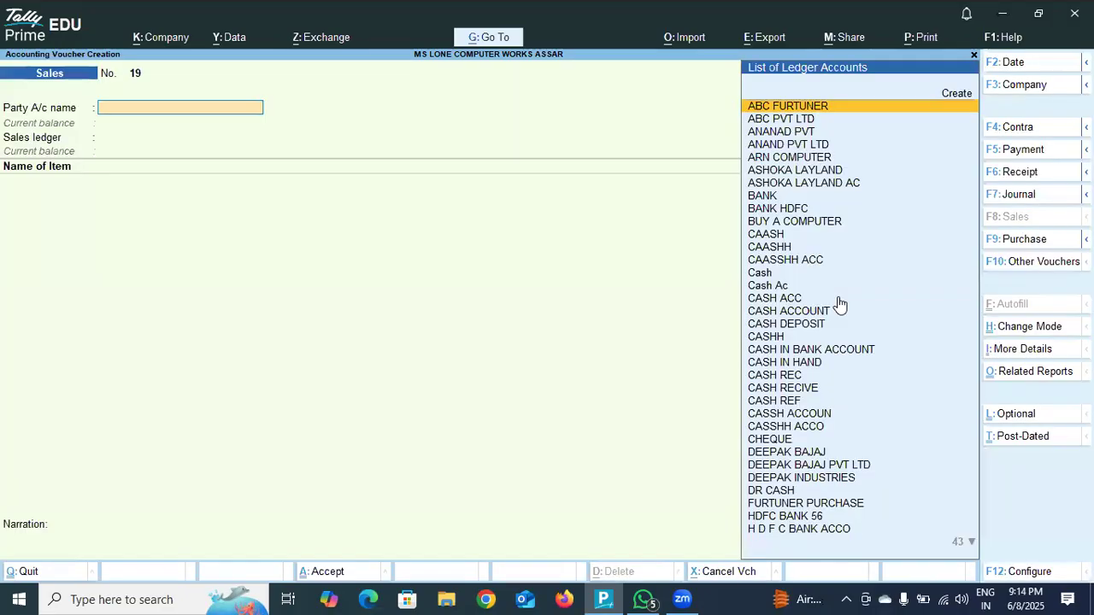
key("Escape")
key("y")
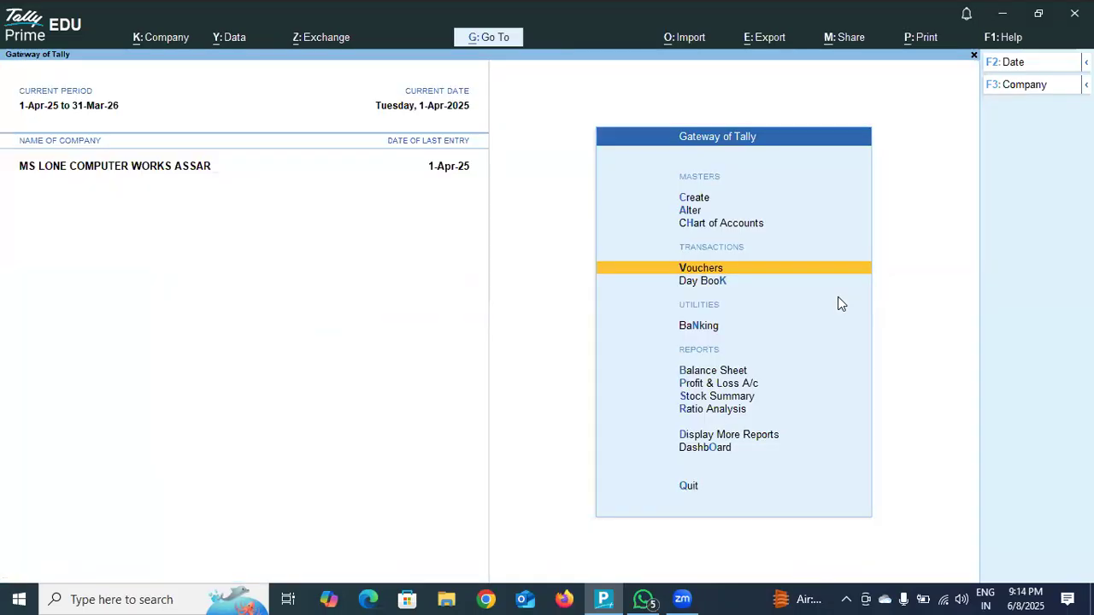
Start a new purchase voucher with supplier invoice number 01 dated 1-Apr-25.
left_click(770, 266)
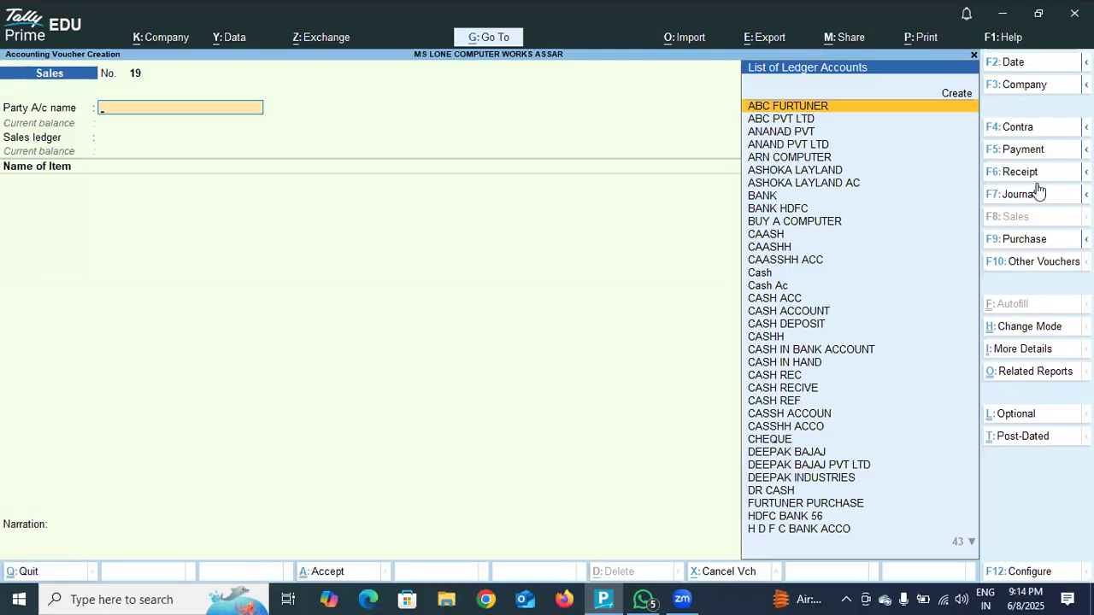
left_click(1024, 240)
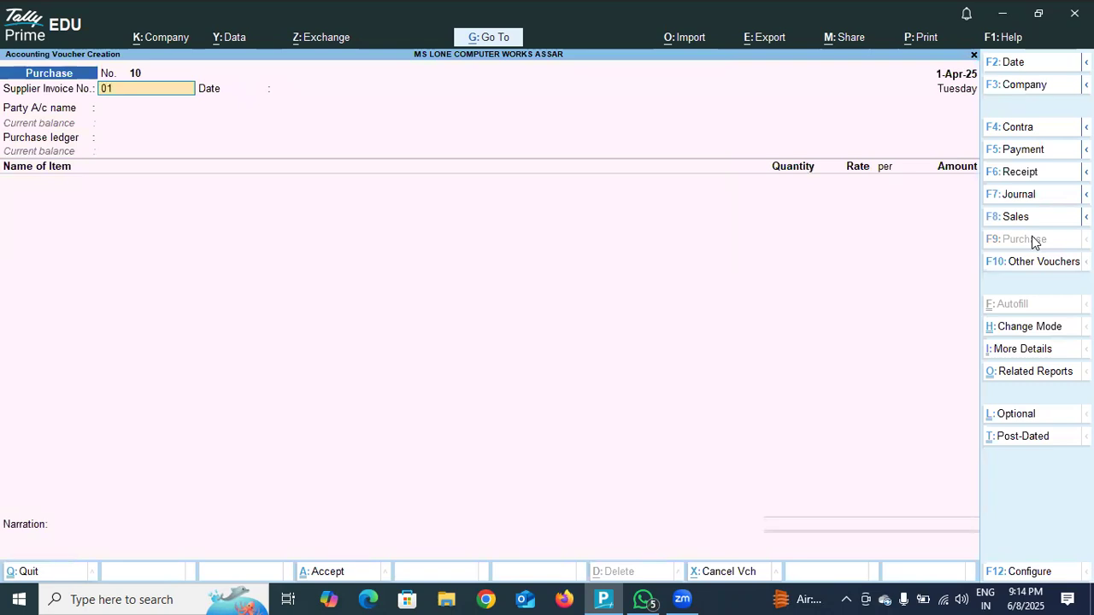
type("01")
key("Return")
key("Return")
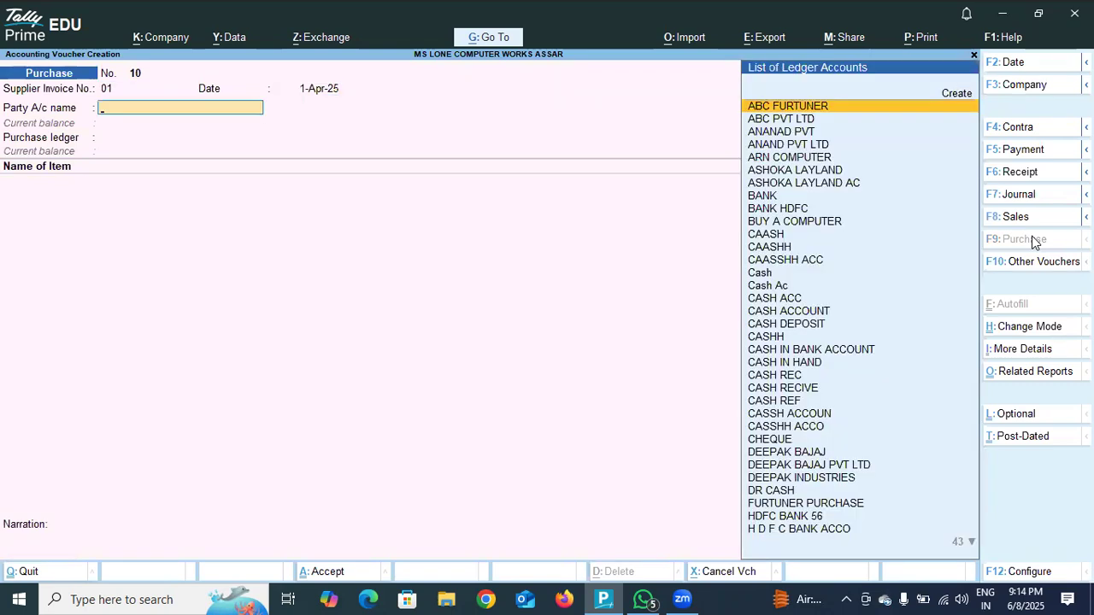
Select Cash as the party account of the purchase voucher and leave its receipt details blank.
left_click(776, 274)
key("Return")
key("Return")
key("Return")
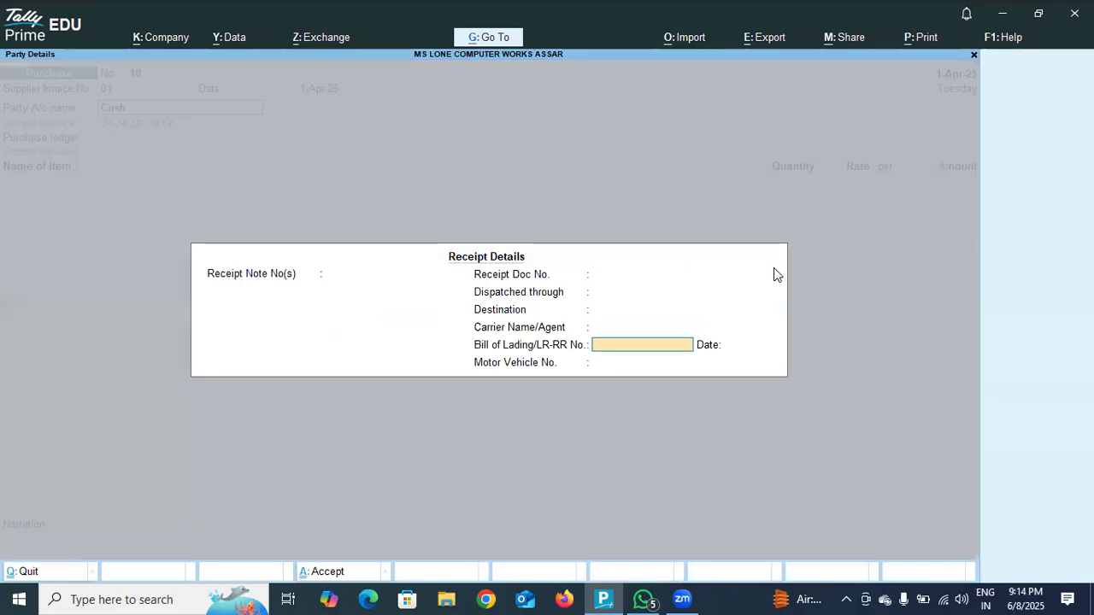
key("Return")
Set the cash party's GST registration type to Regular, enter its GSTIN and keep Jammu & Kashmir as the place of supply.
key("Return")
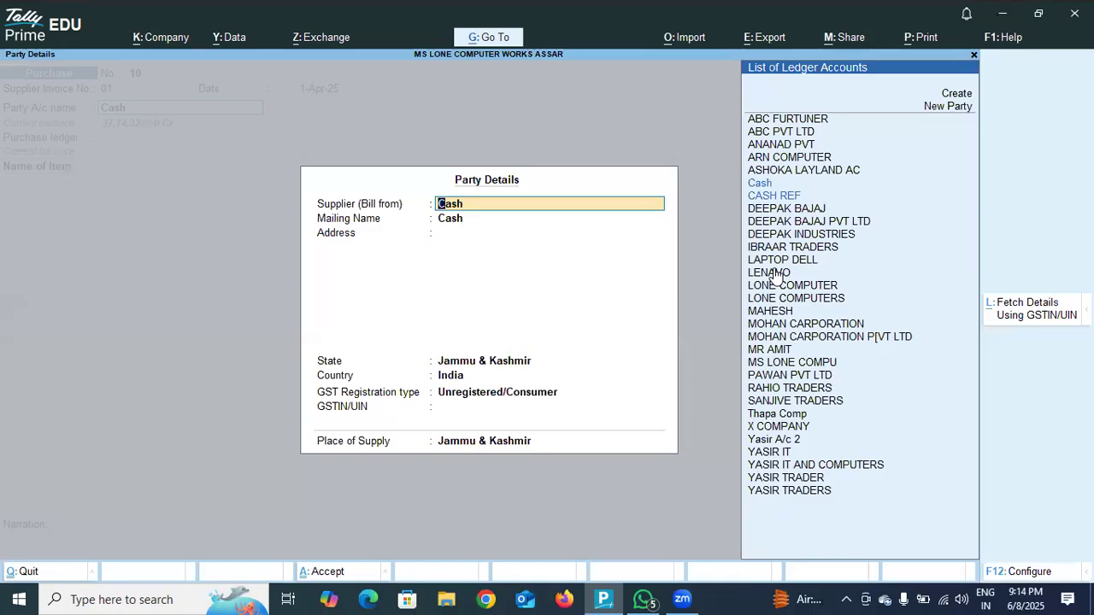
key("Return")
key("Return")
key("Return")
key("Return")
key("Return")
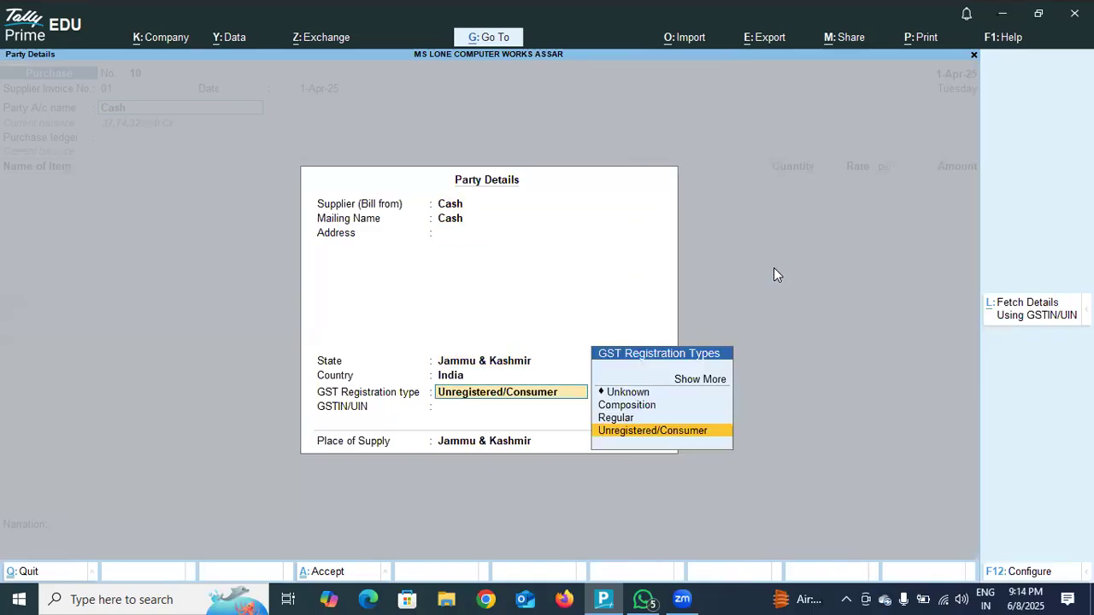
key("Up")
key("Return")
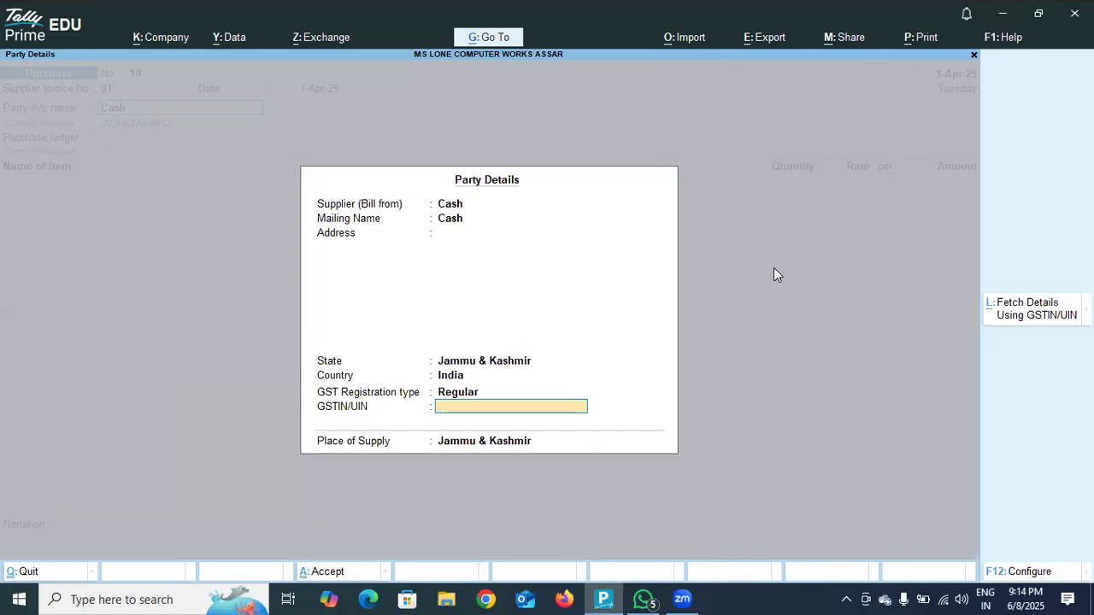
type("JKDODA2356784")
key("Return")
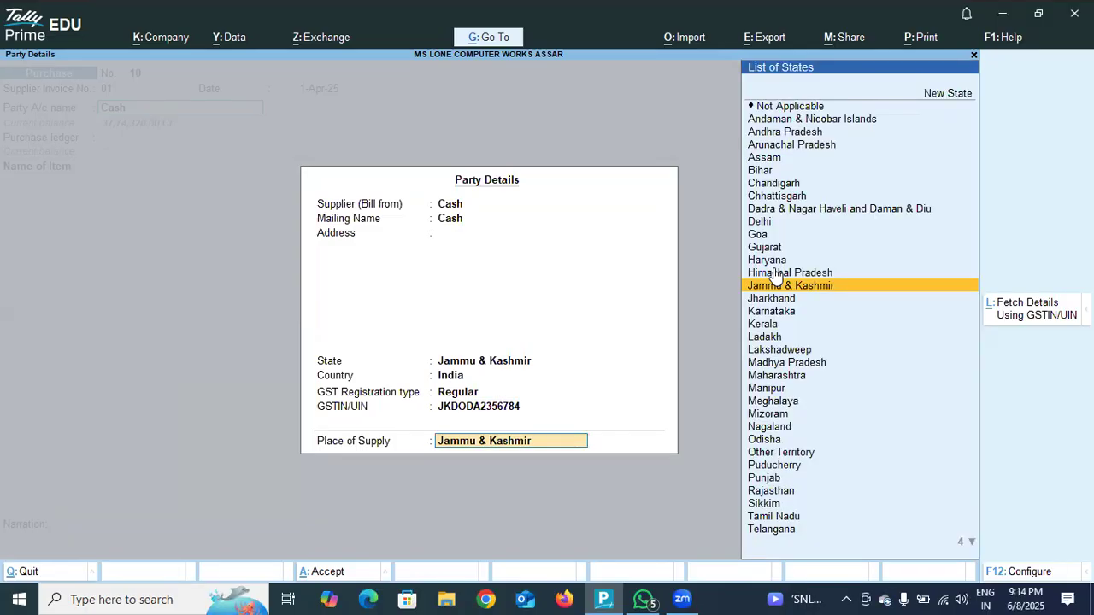
key("Return")
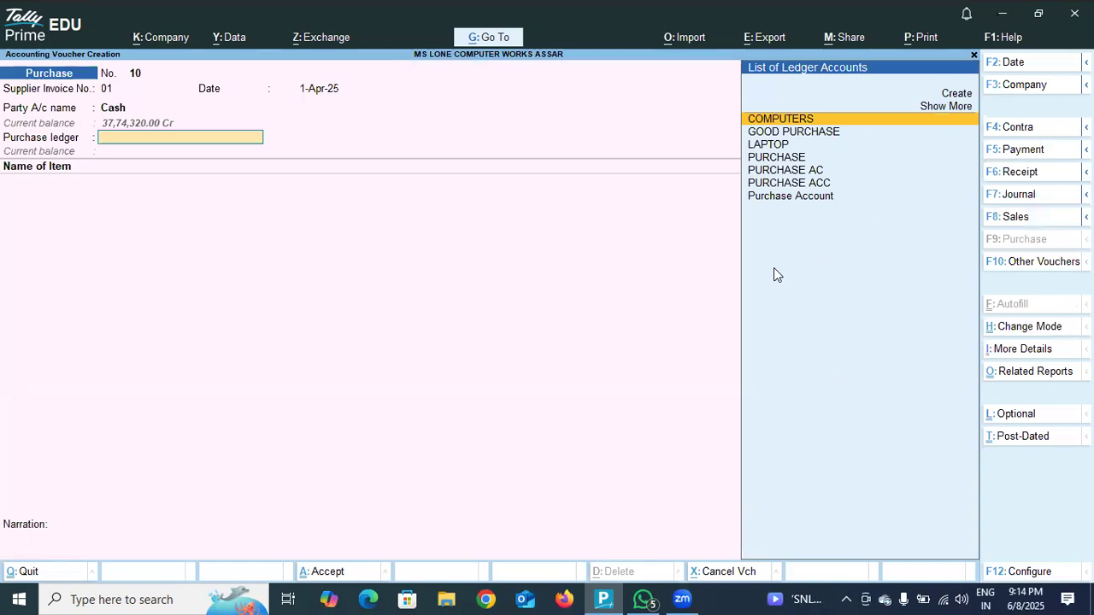
Choose PURCHASE AC as the purchase ledger of the voucher.
key("Down")
key("Down")
key("Down")
key("Down")
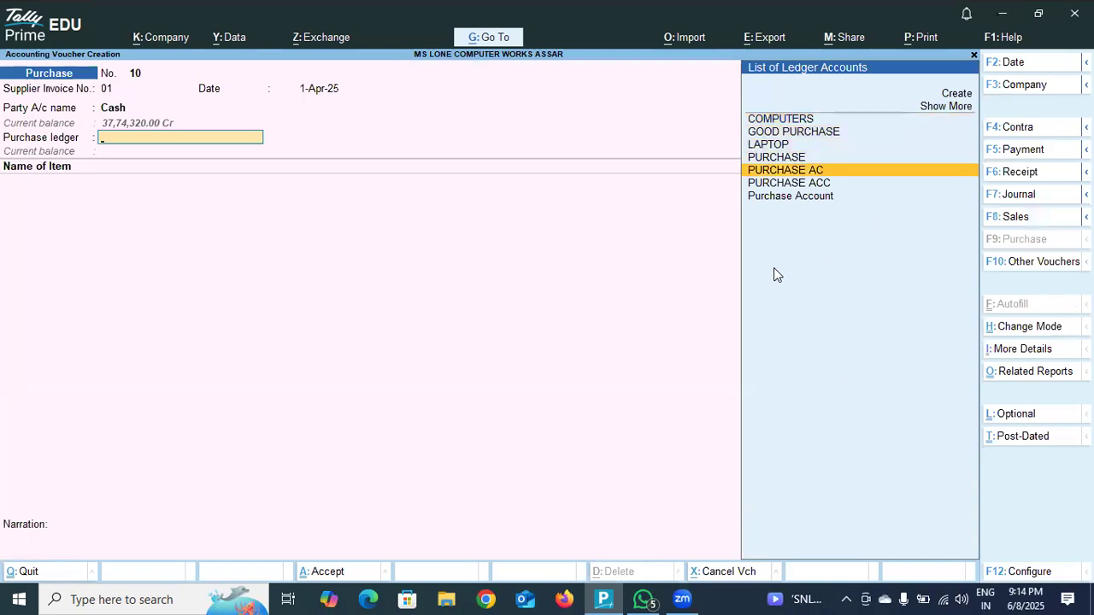
key("Return")
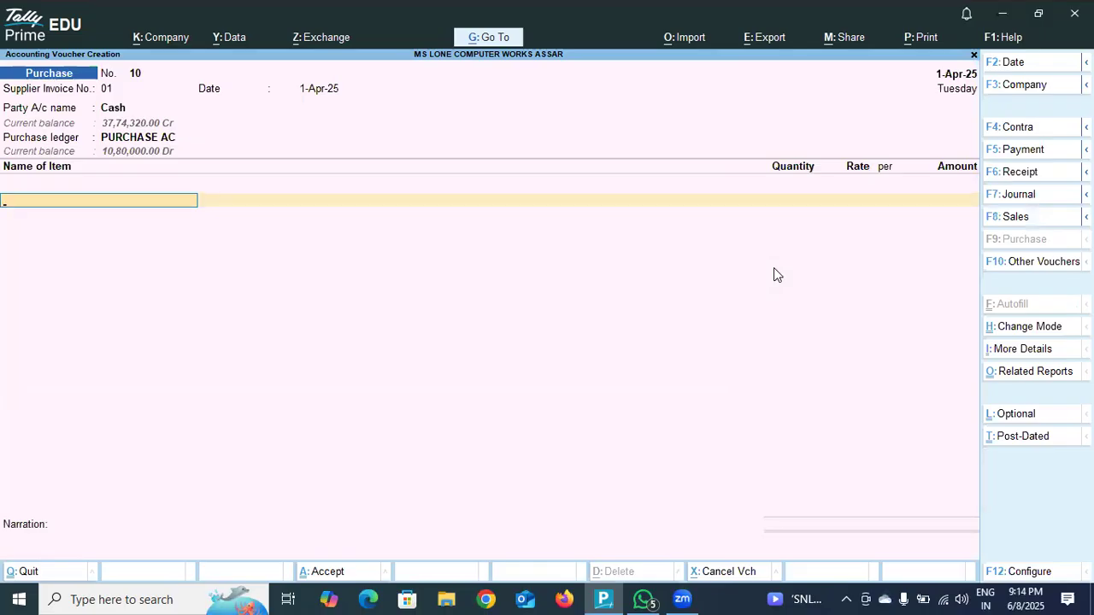
Start a new stock item from the voucher's item line, name it LENAVO DESKTOP and leave its alias blank.
type("L")
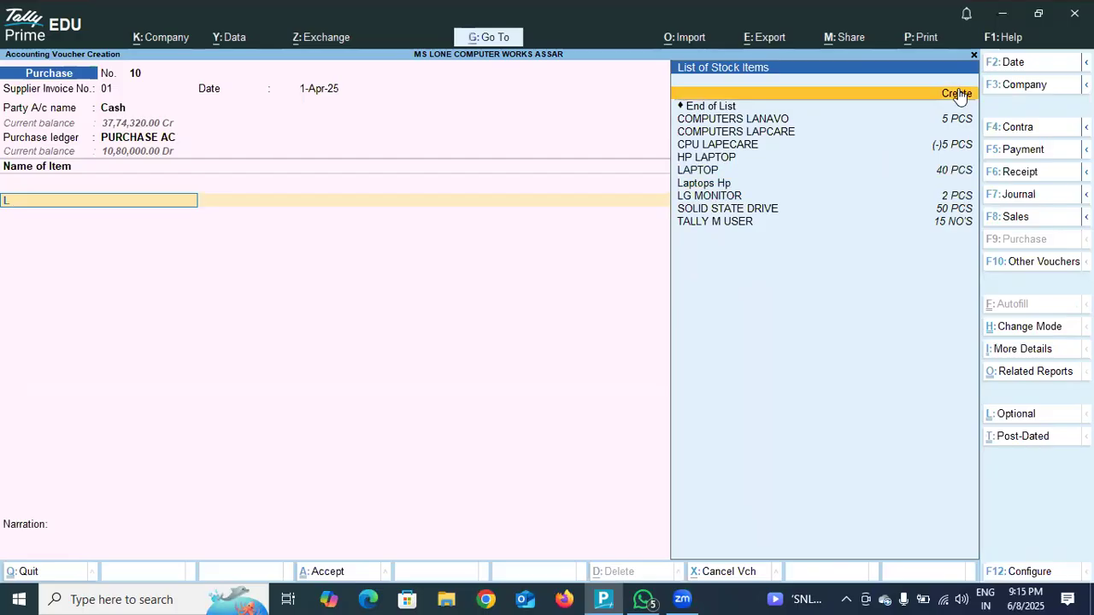
left_click(959, 94)
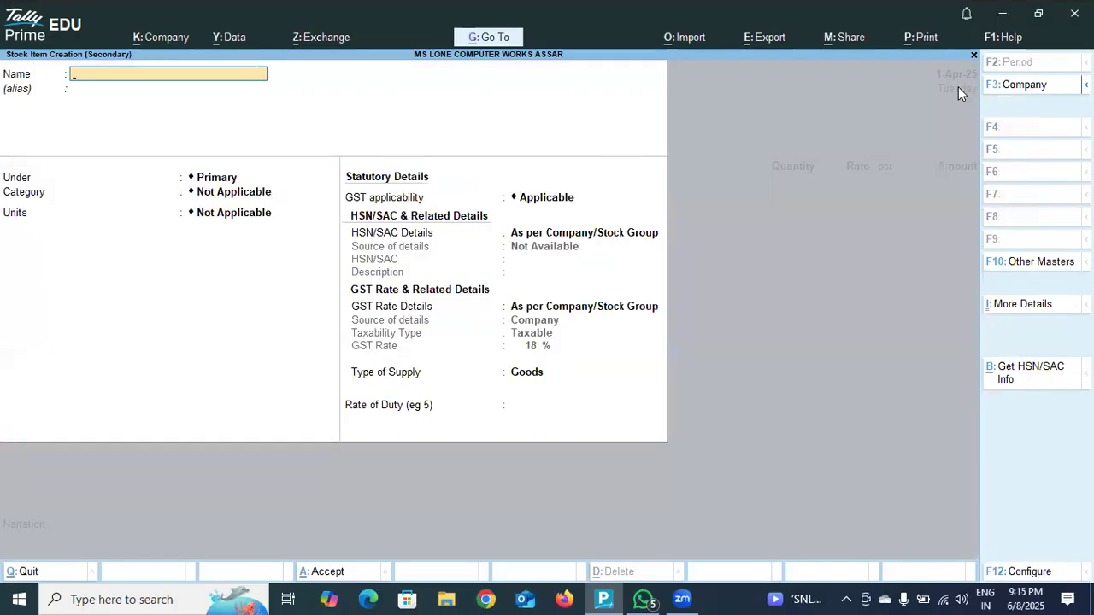
type("LENAVO DESKTOP")
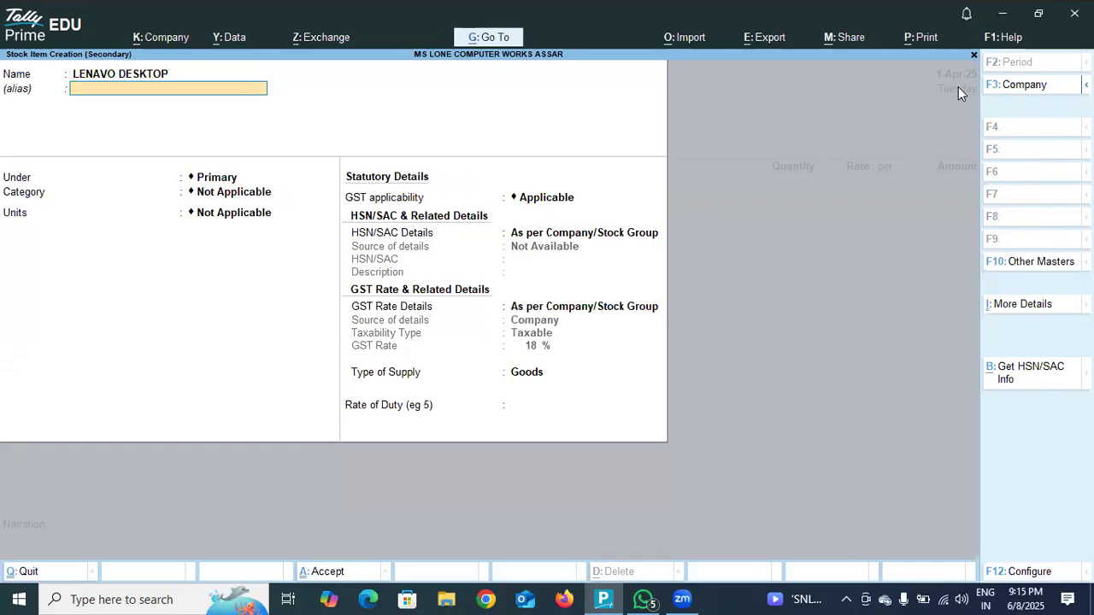
key("Return")
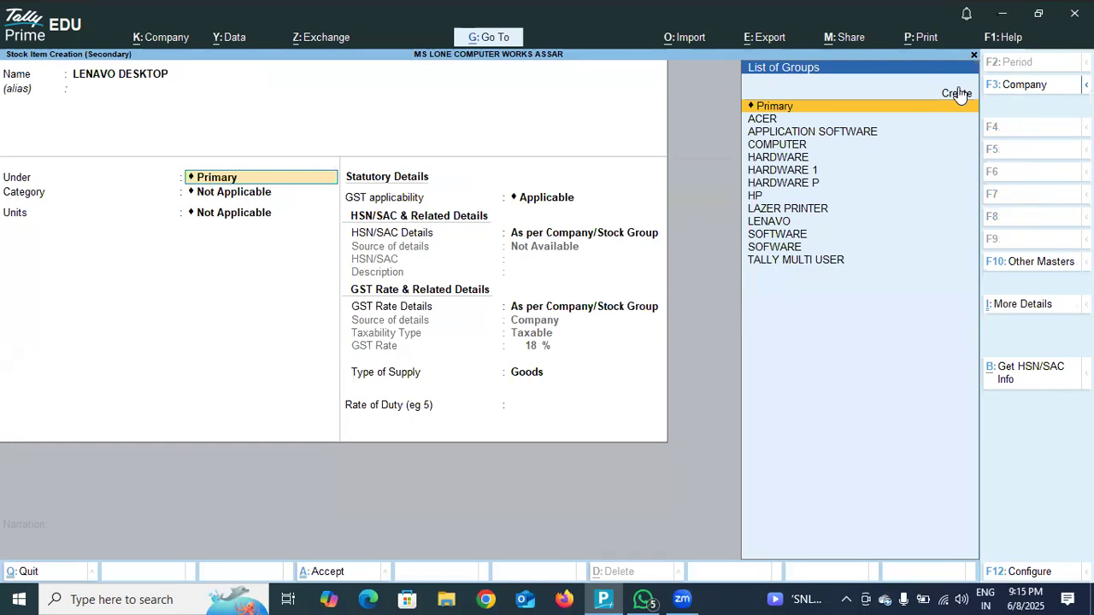
Place the stock item under the HARDWARE group with category OUTPUT DEVICE and units NO'S.
left_click(794, 158)
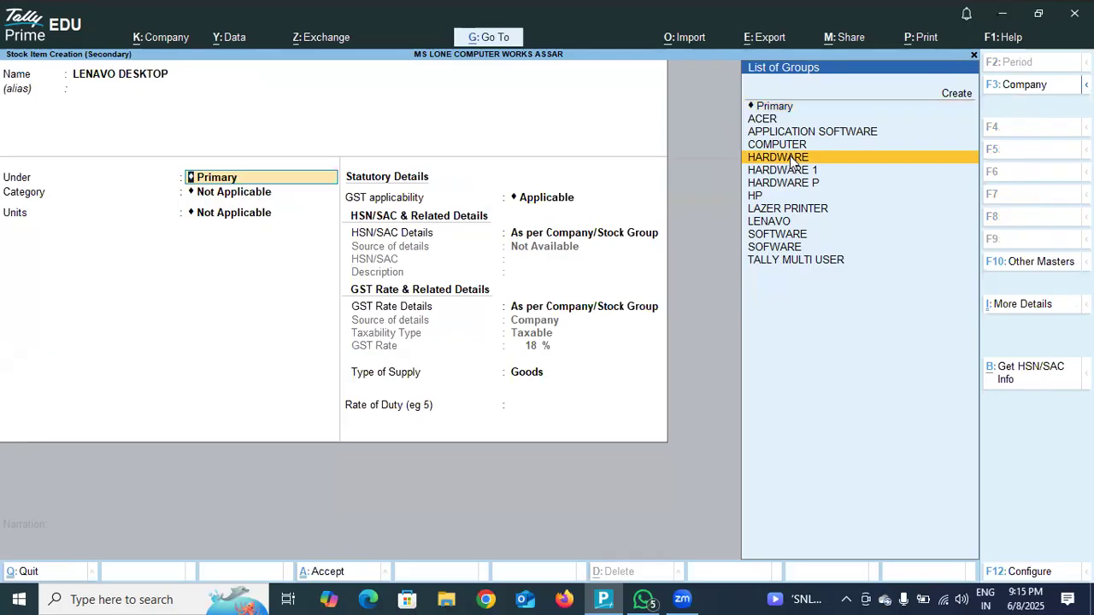
left_click(792, 158)
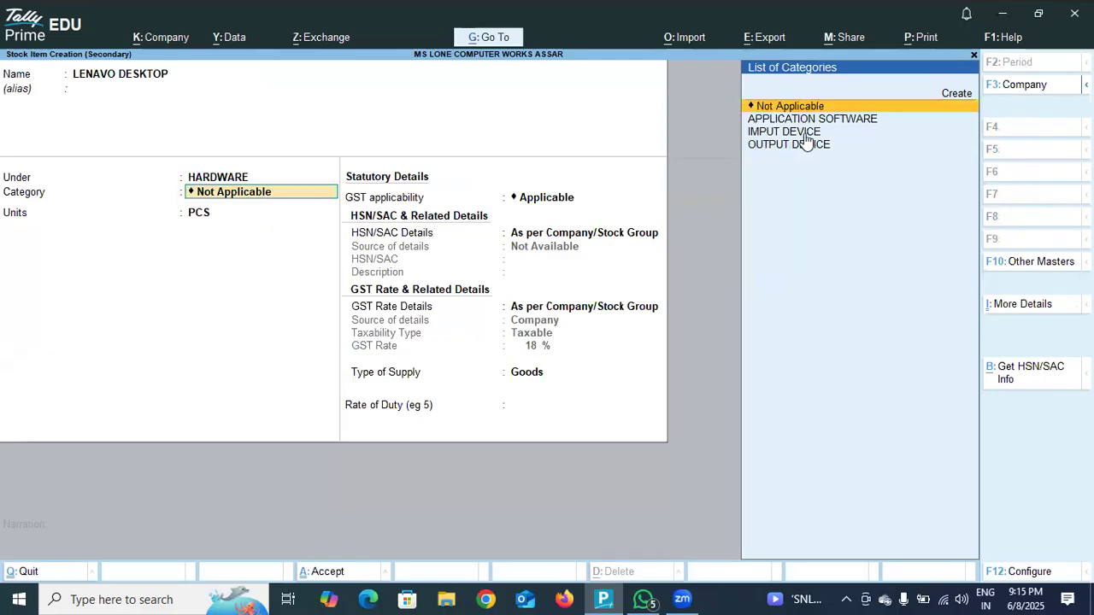
left_click(788, 146)
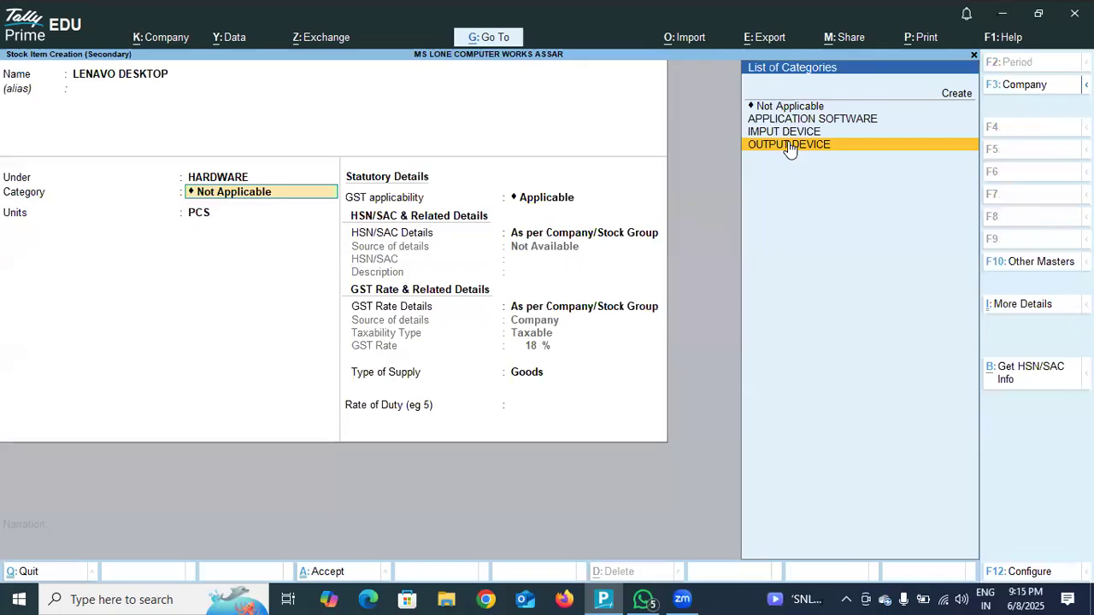
left_click(789, 146)
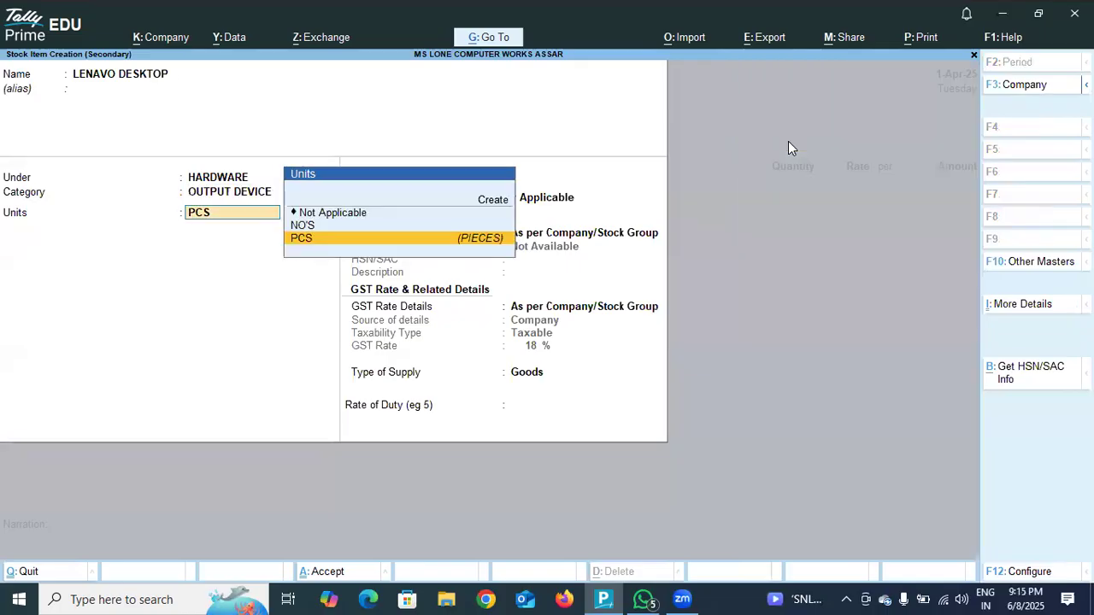
left_click(453, 228)
left_click(454, 227)
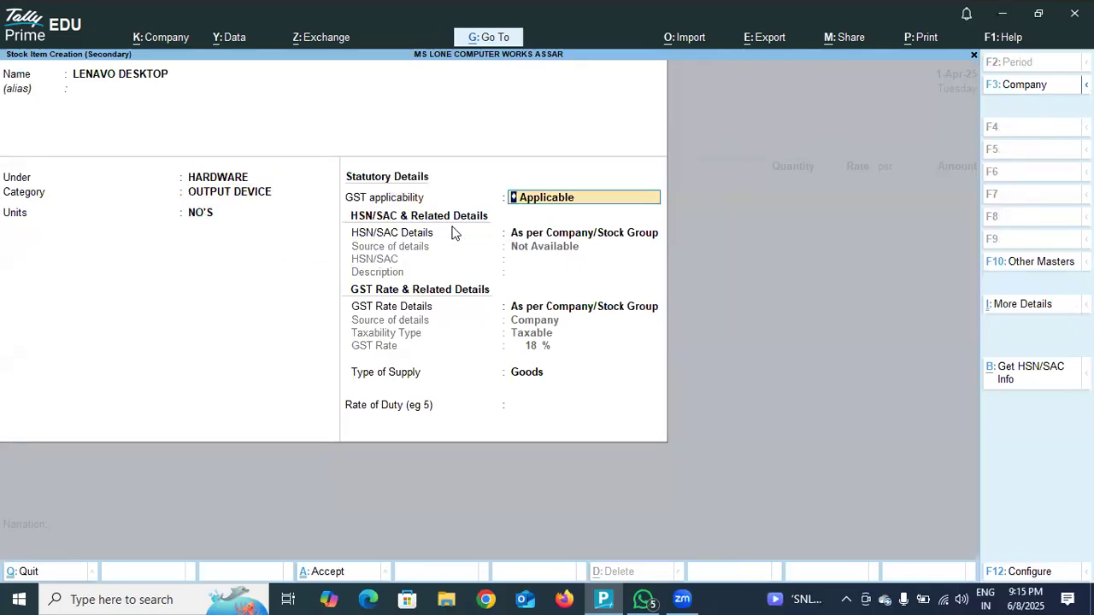
Keep the default GST details and Goods as type of supply, leave the rate of duty at 0 and save the stock item.
key("Return")
key("Return")
key("Return")
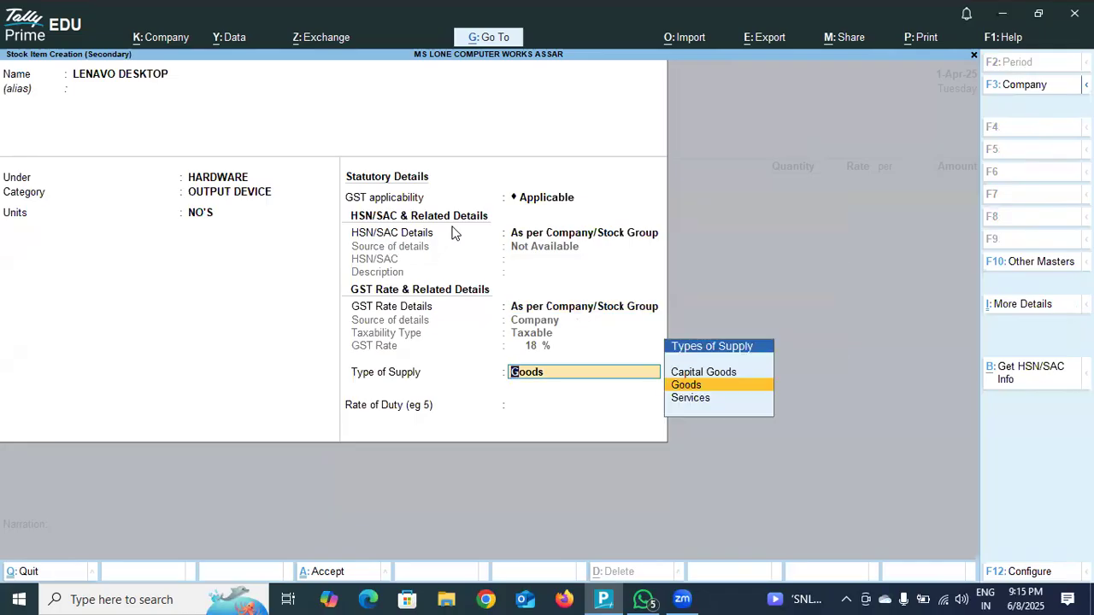
key("Return")
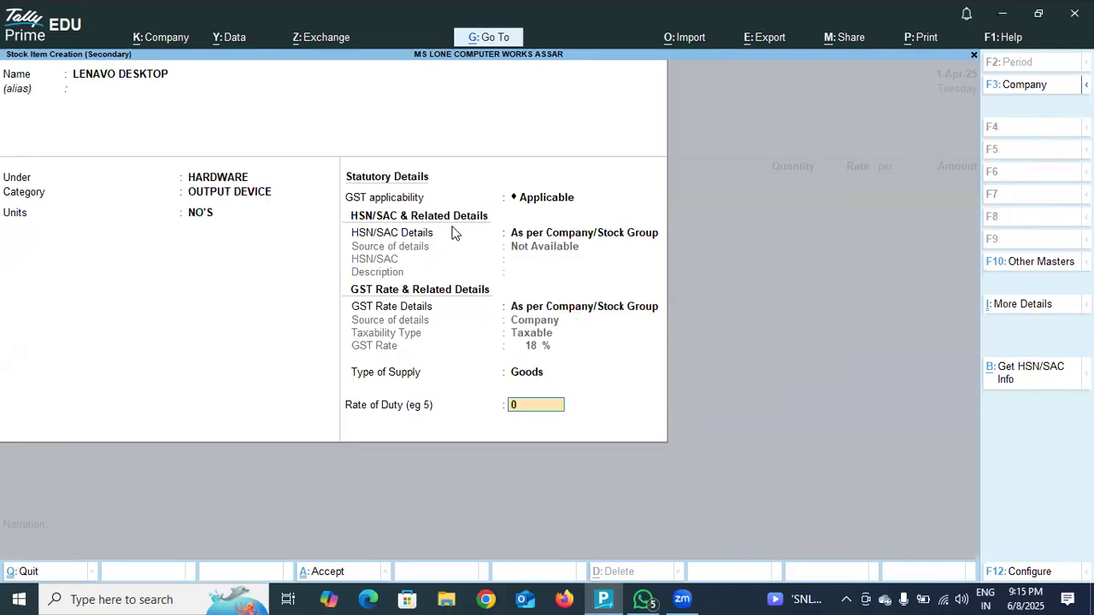
key("Return")
Allocate 100 NO'S of LENAVO DESKTOP to location DODA at a rate of 35,000 and complete the item line.
key("Return")
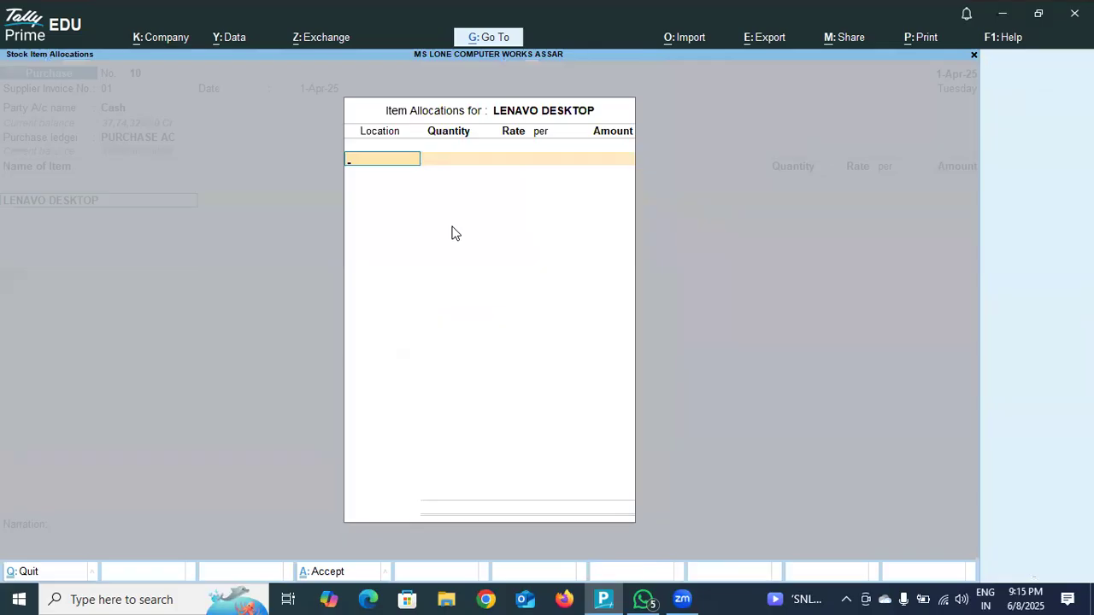
key("Return")
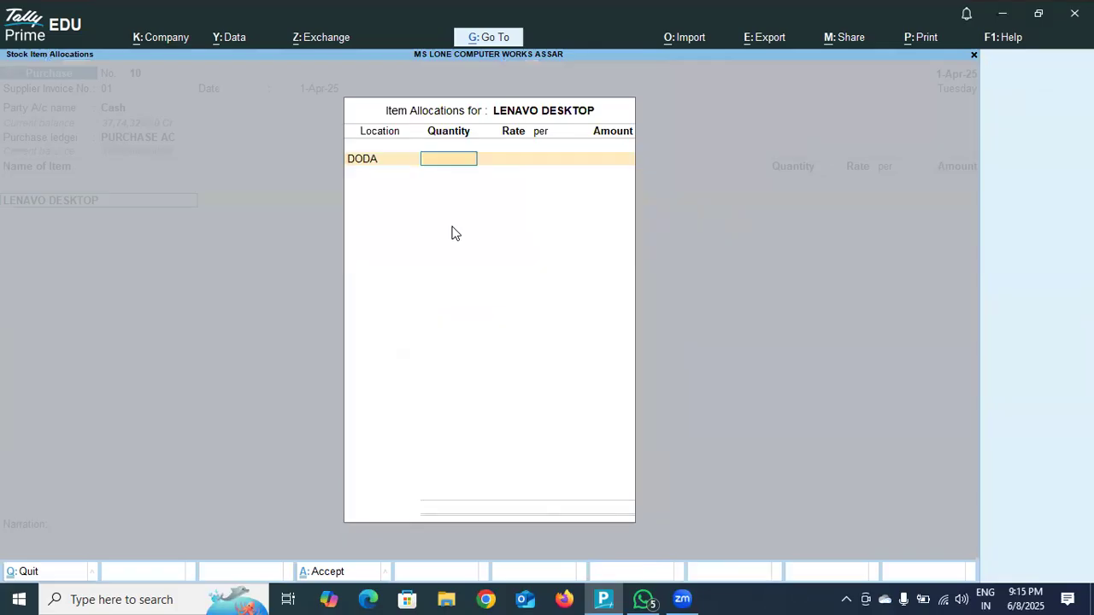
type("100")
key("Return")
type("35")
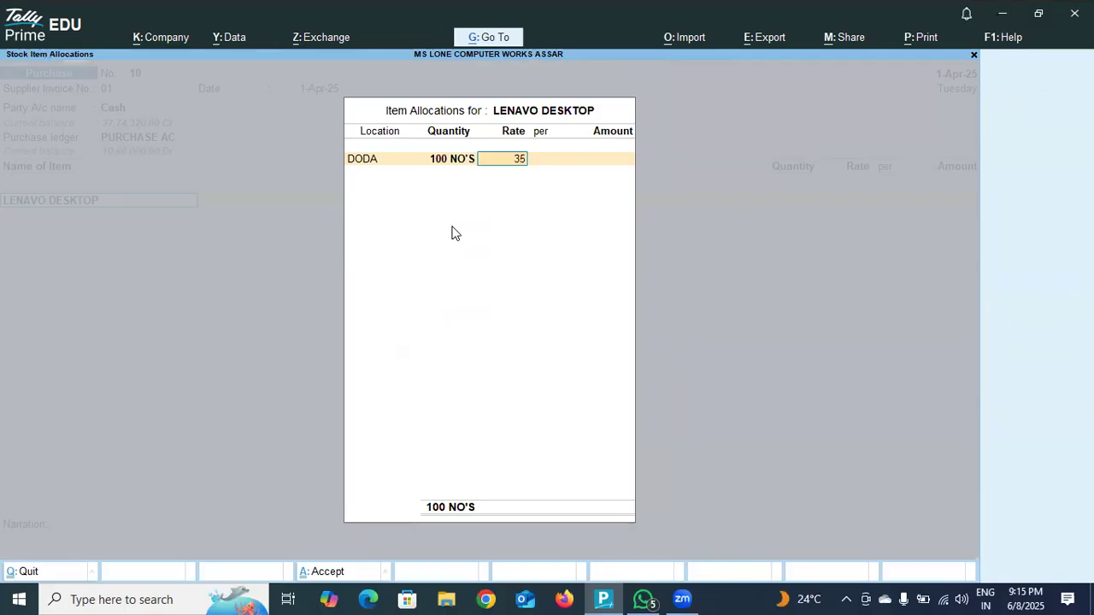
type(",000")
key("Return")
key("Return")
key("Return")
key("Return")
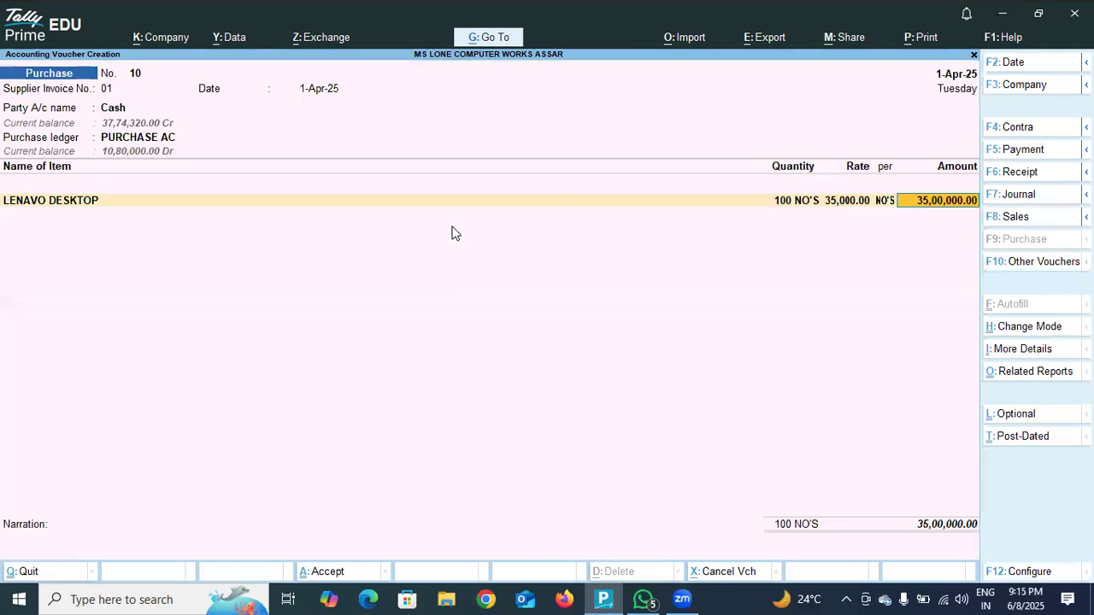
Finish the item list, add the IIGST ledger and quit the purchase voucher to the Gateway of Tally without saving.
key("Return")
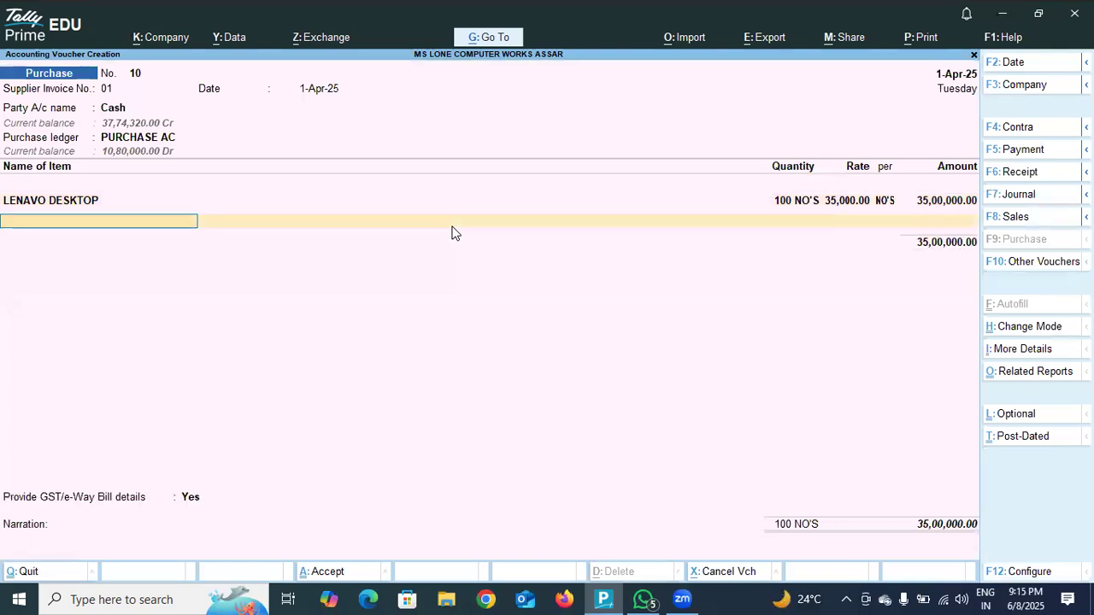
key("Return")
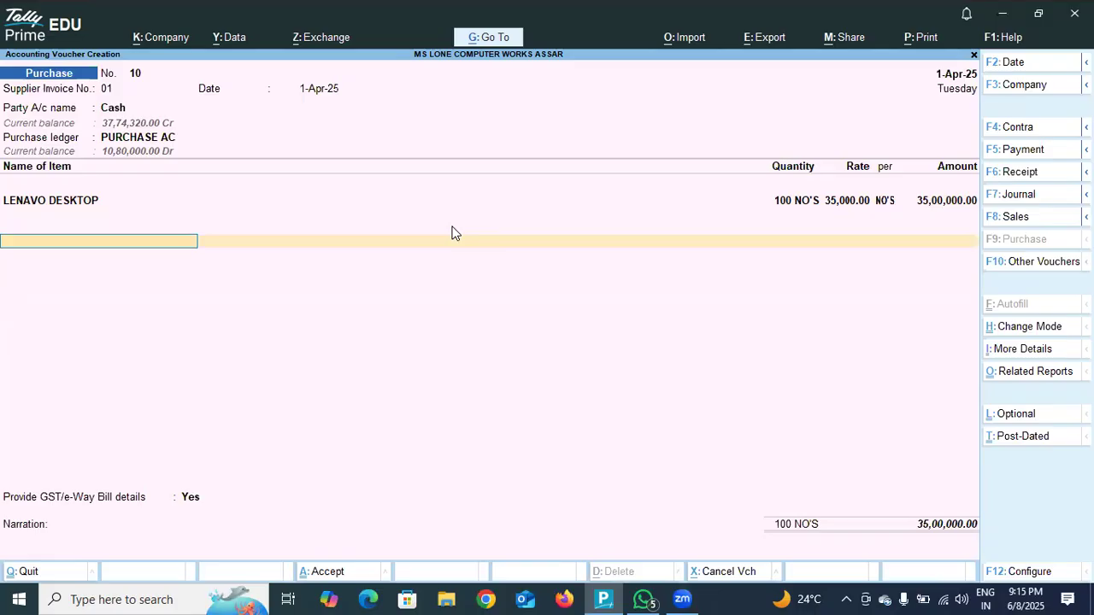
type("IG")
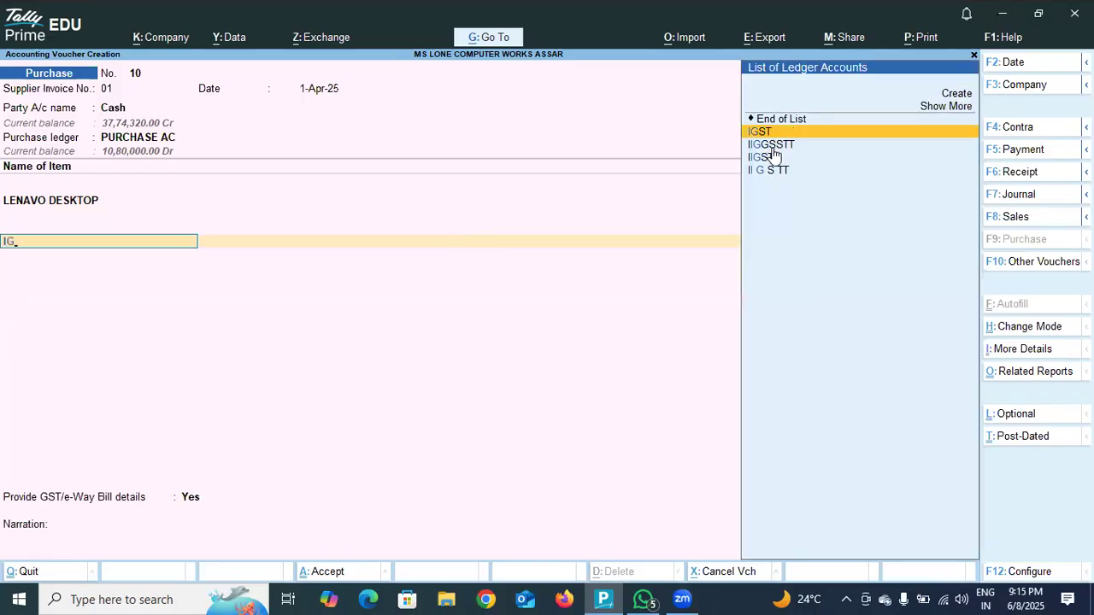
left_click(776, 158)
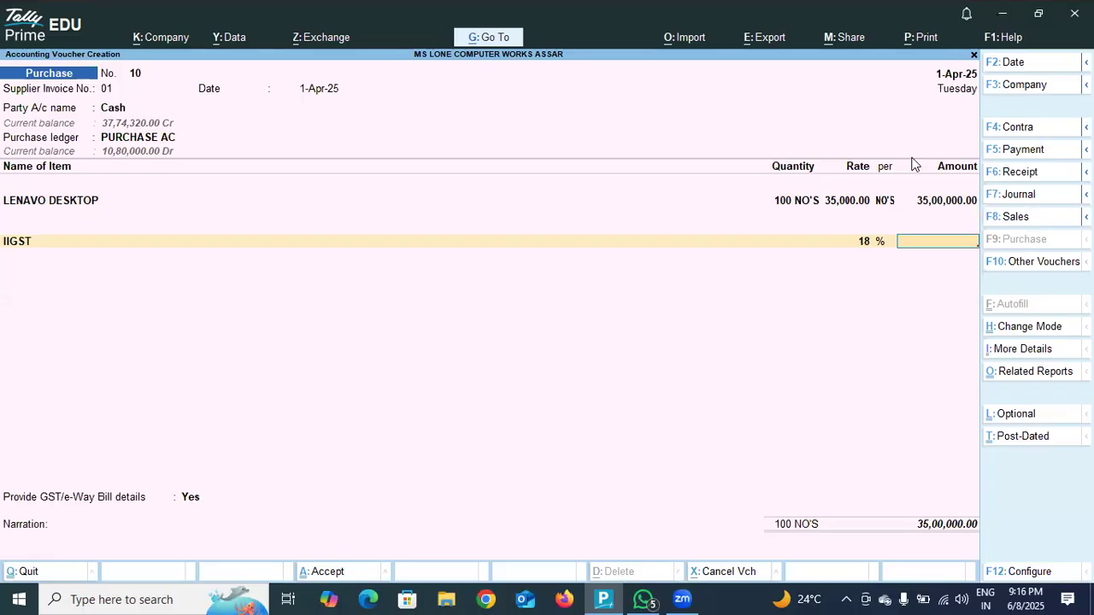
key("Escape")
key("y")
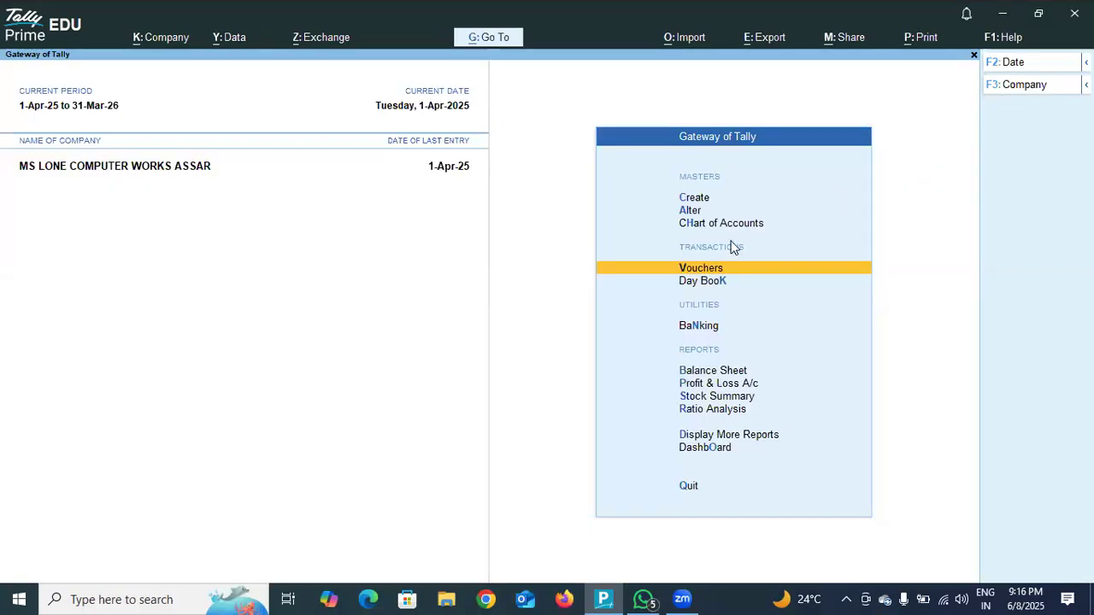
Open a fresh purchase voucher with supplier invoice number 01 dated 1-Apr-25.
left_click(741, 268)
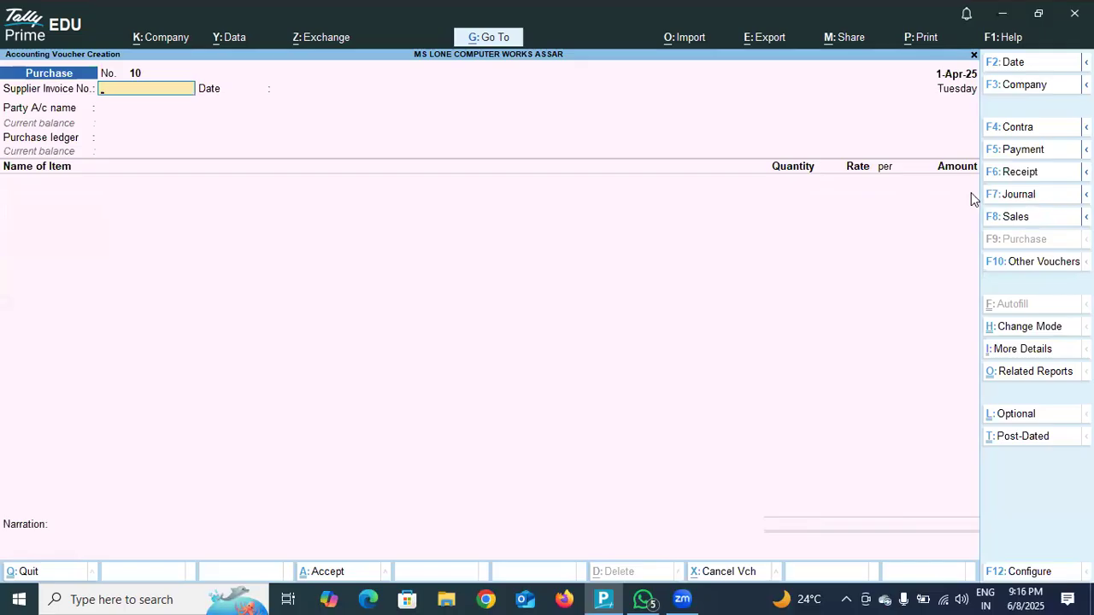
type("0")
key("Return")
key("Return")
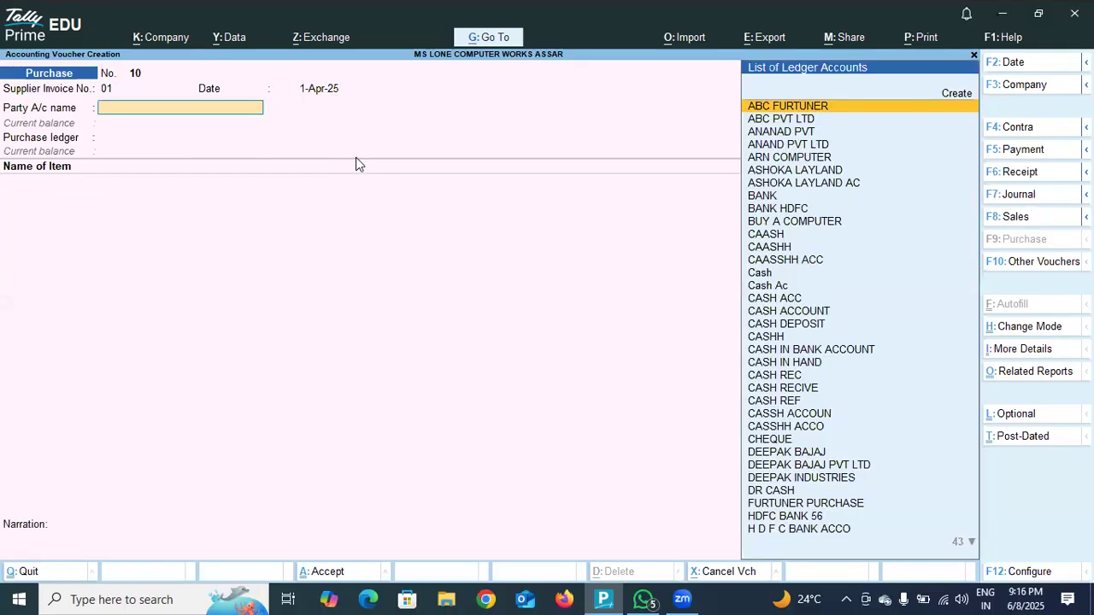
Select Cash as the party account and leave all its receipt details blank.
left_click(760, 273)
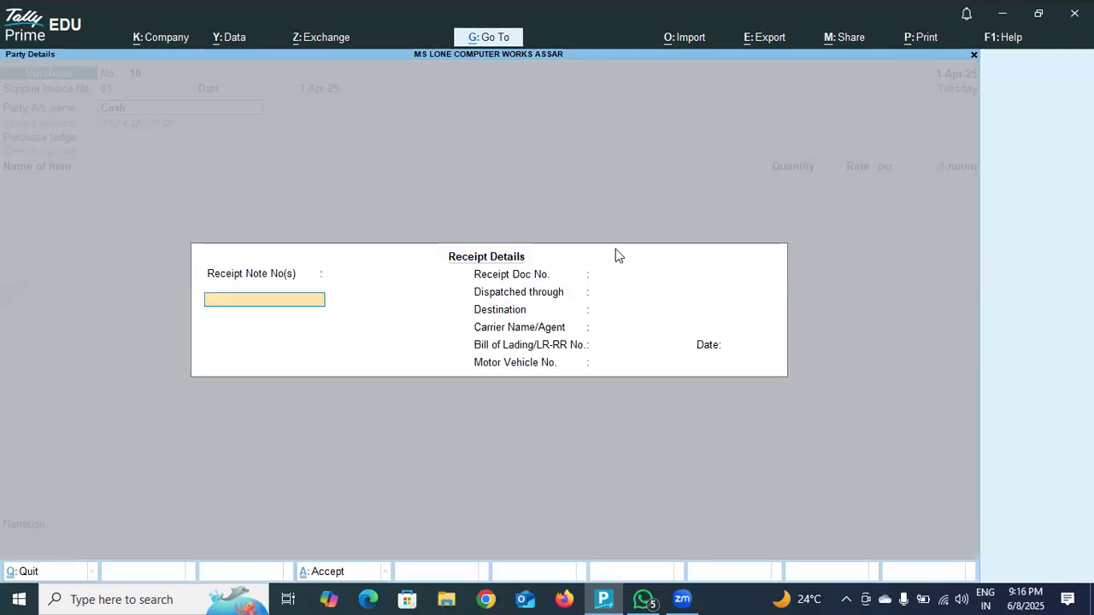
key("Return")
key("Return")
key("Return")
key("Return")
key("Return")
key("Return")
key("Return")
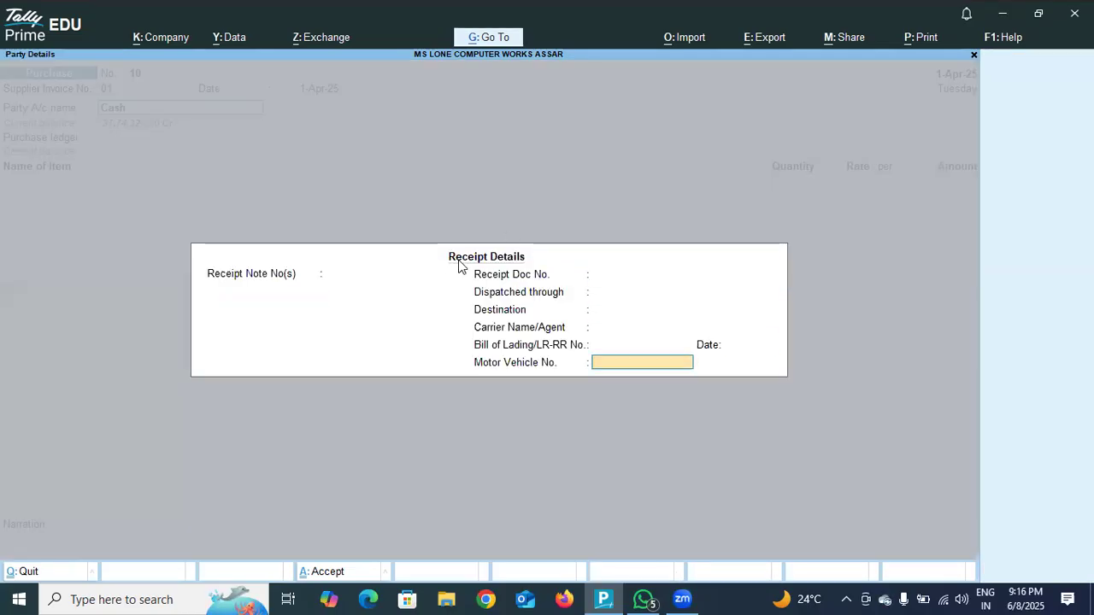
key("Return")
Change the party's GST registration type to Regular, fill in its GSTIN and accept Jammu & Kashmir as the place of supply.
key("Return")
key("Return")
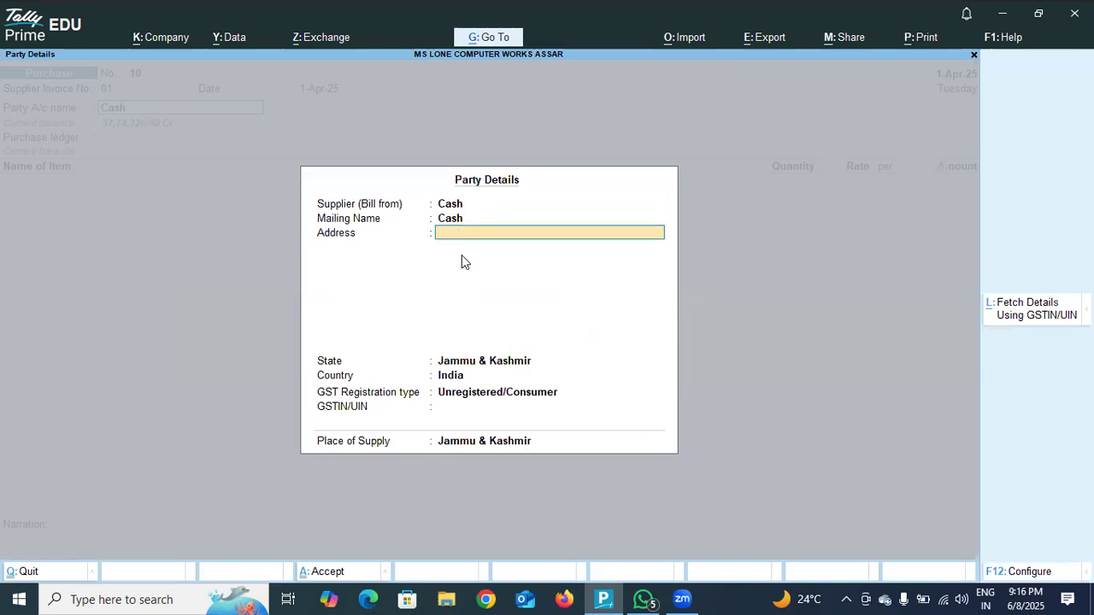
key("Return")
key("Return")
key("Return")
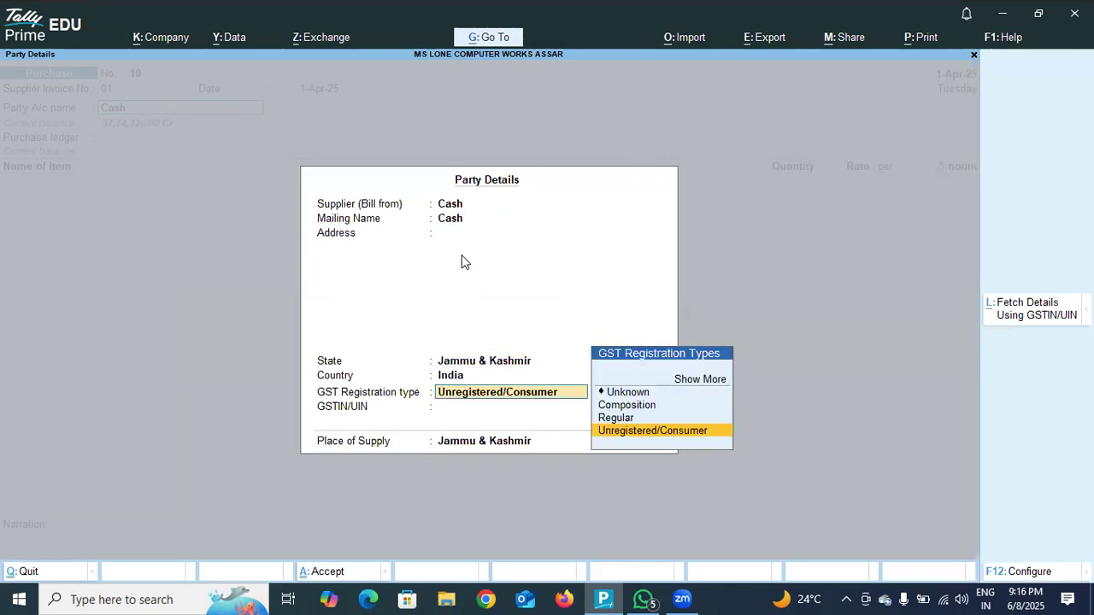
left_click(626, 418)
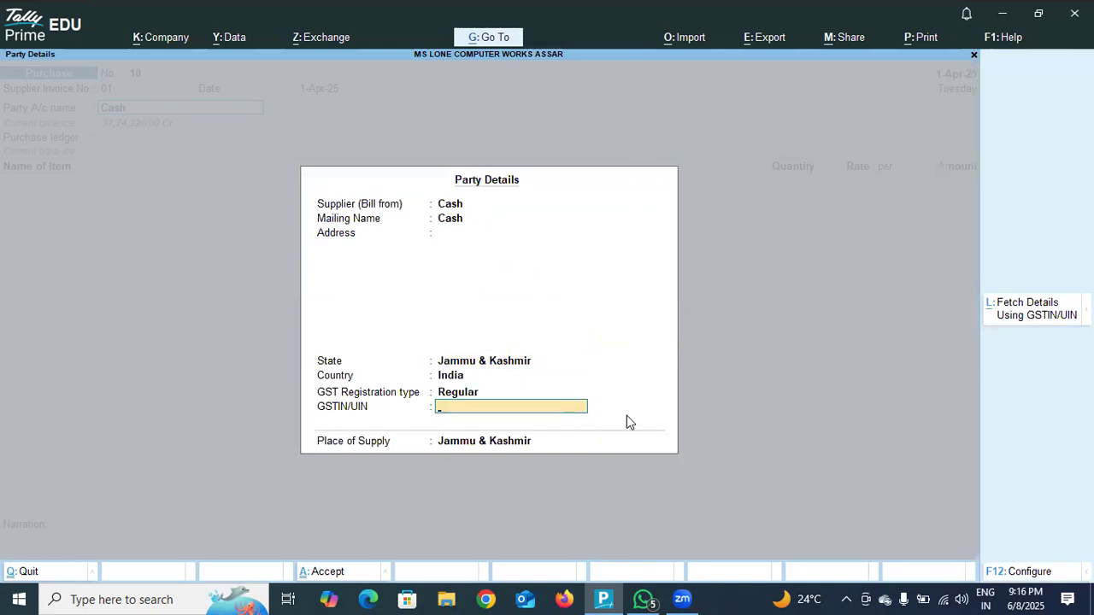
type("JKDODA2652452")
key("Return")
key("Return")
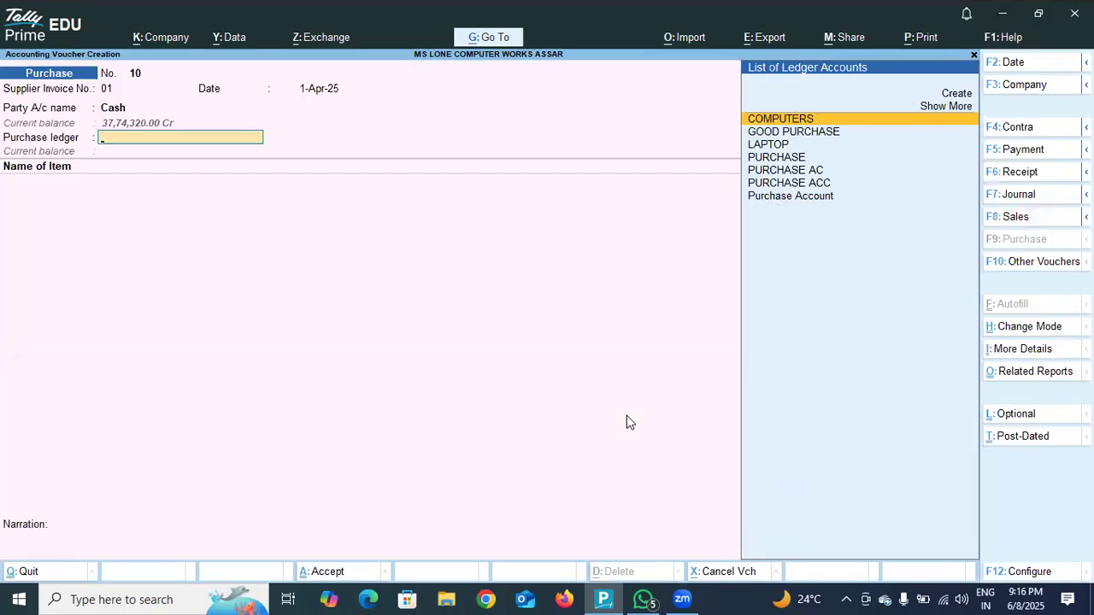
Choose PURCHASE AC as the purchase ledger.
key("Down")
key("Down")
key("Down")
key("Down")
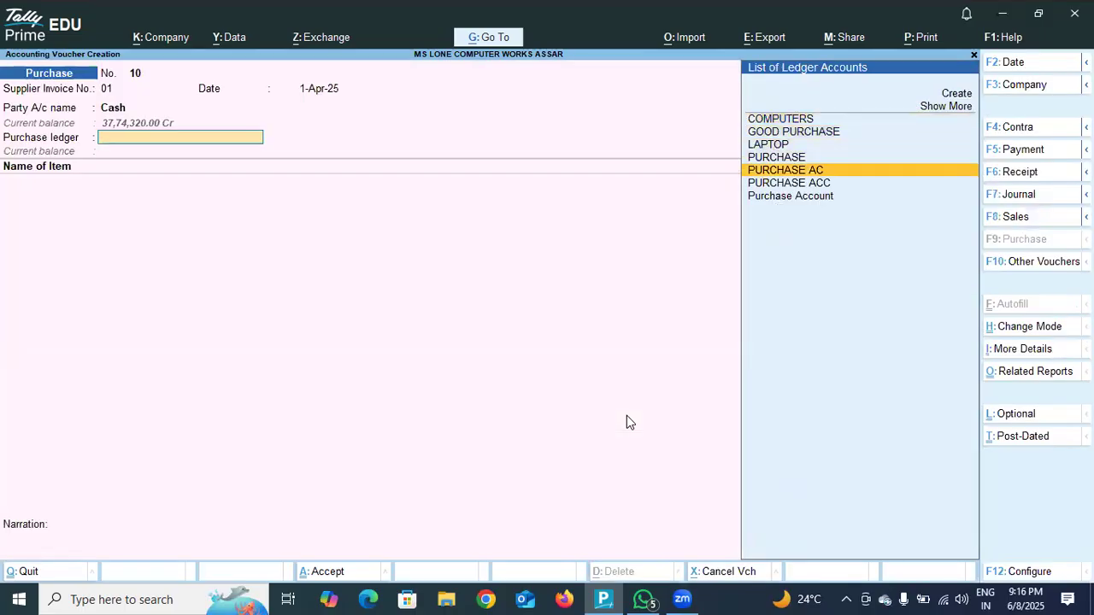
key("Return")
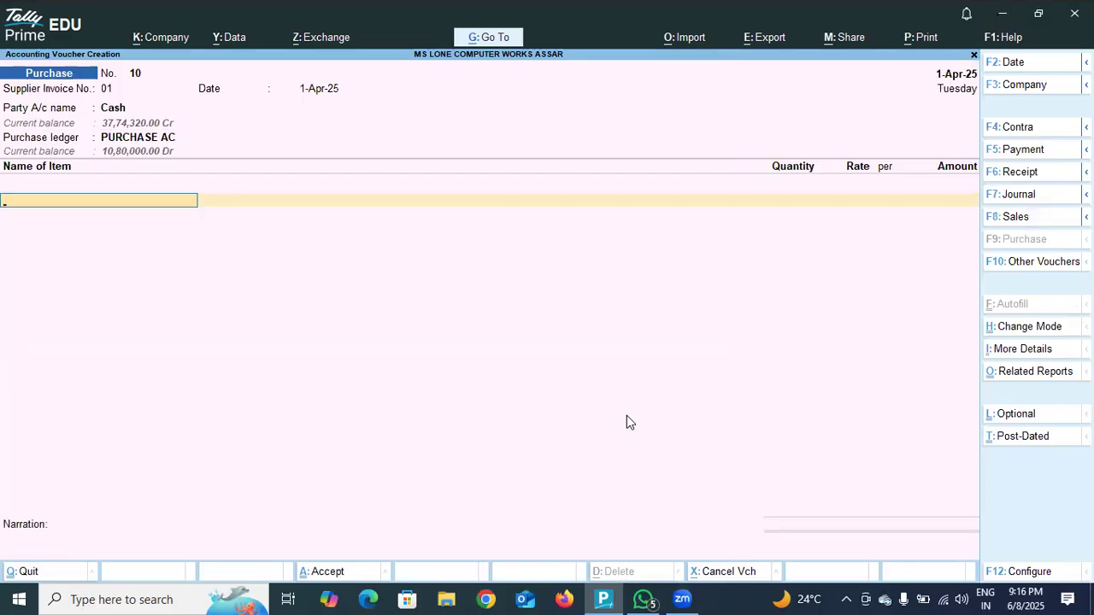
Add LENAVO DESKTOP as the stock item on the first line of the voucher.
type("L")
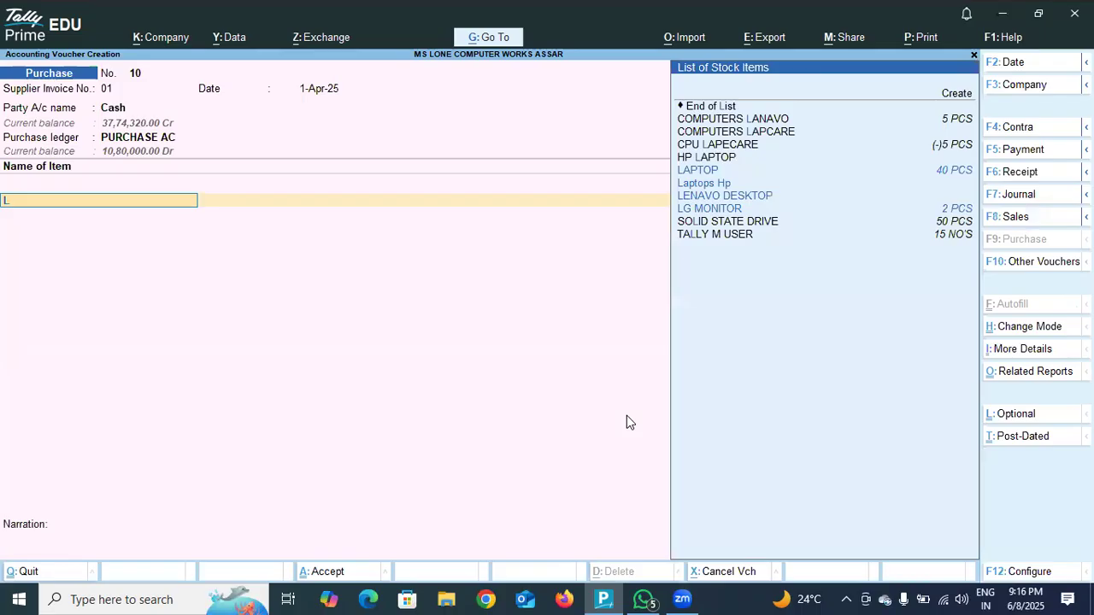
type("ENAVO")
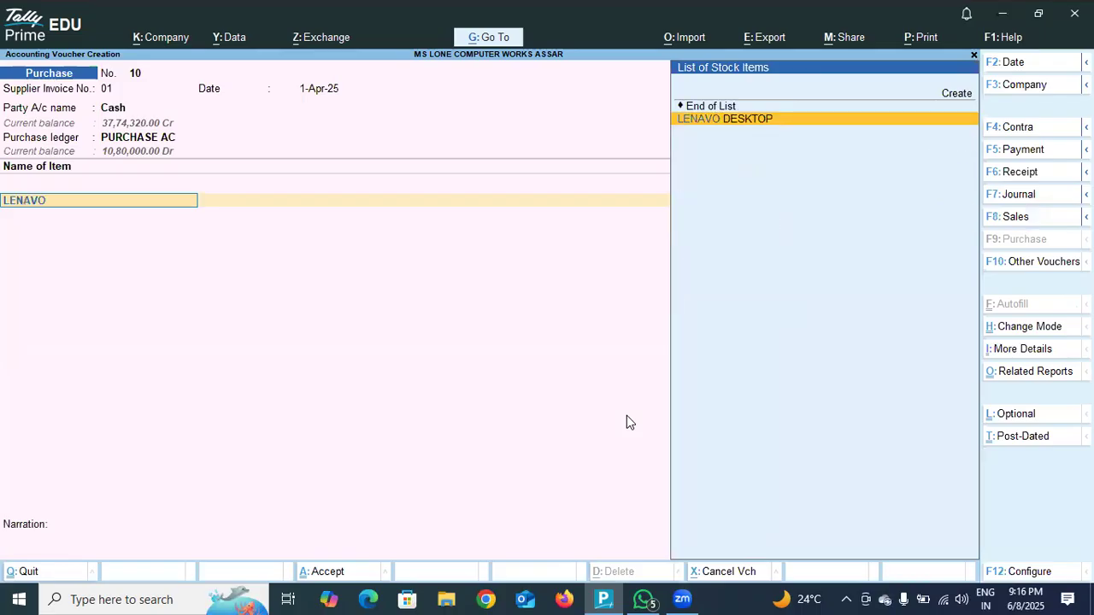
type(" LAP")
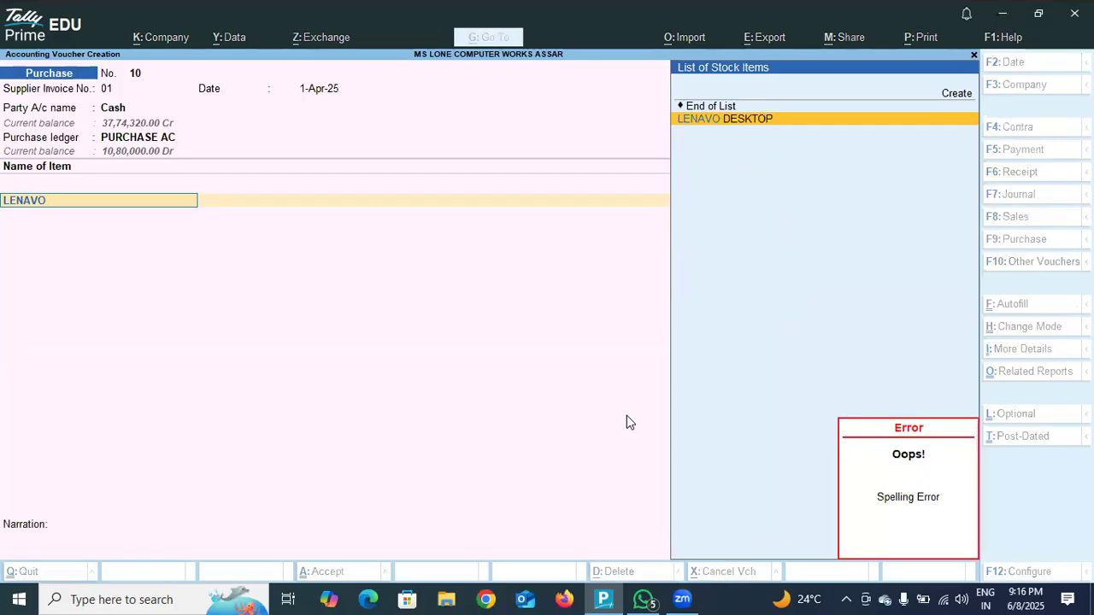
left_click(756, 119)
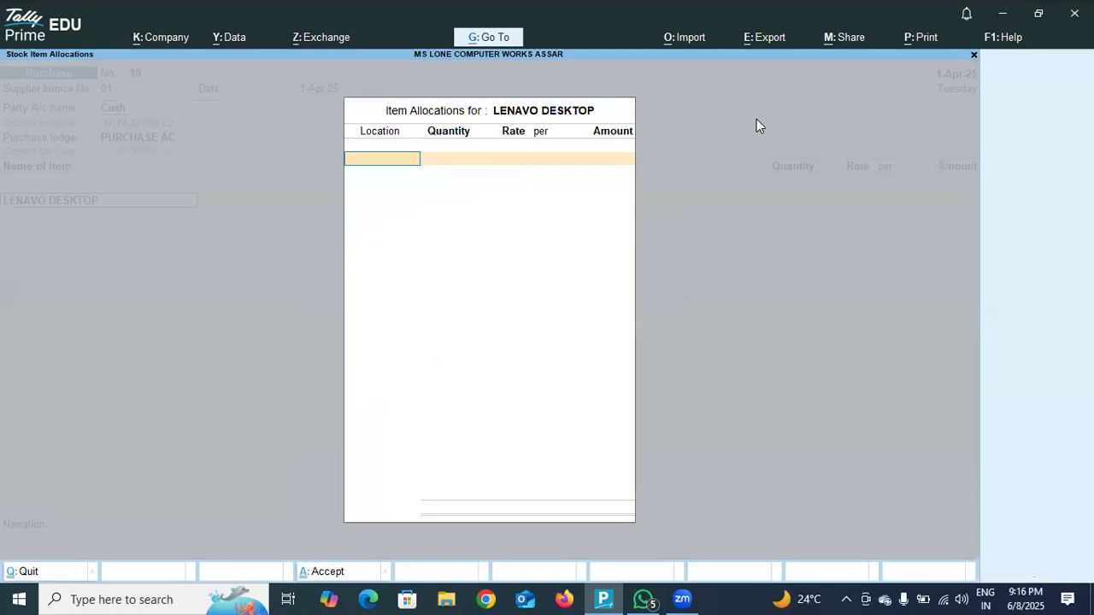
Allocate 1 NO'S of LENAVO DESKTOP to location DODA at a rate of 35,000 and accept the allocation.
key("Return")
type("1")
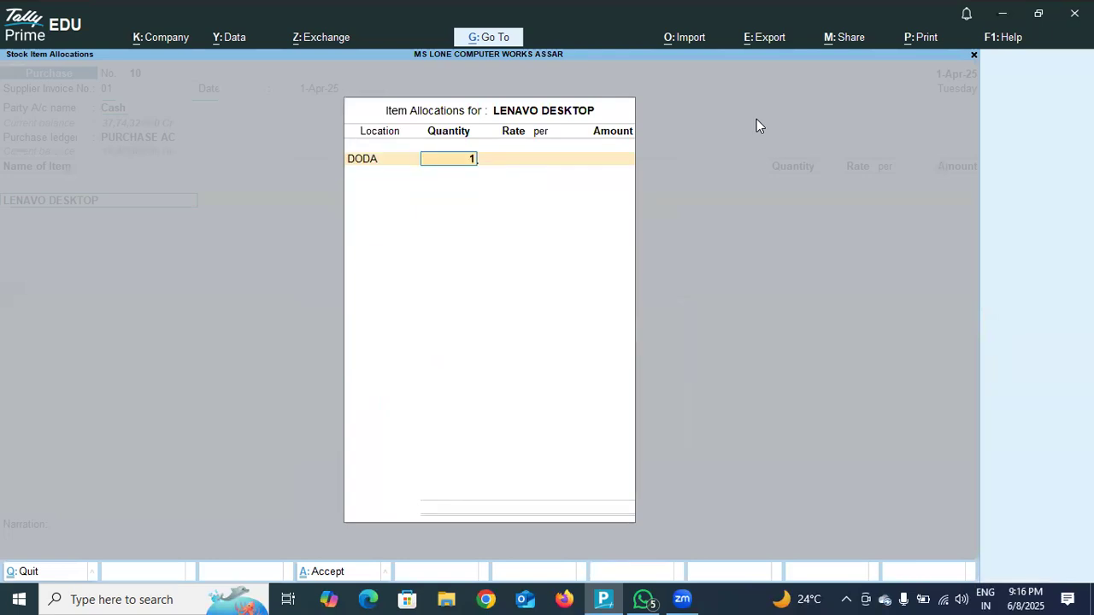
key("Return")
type("35,000")
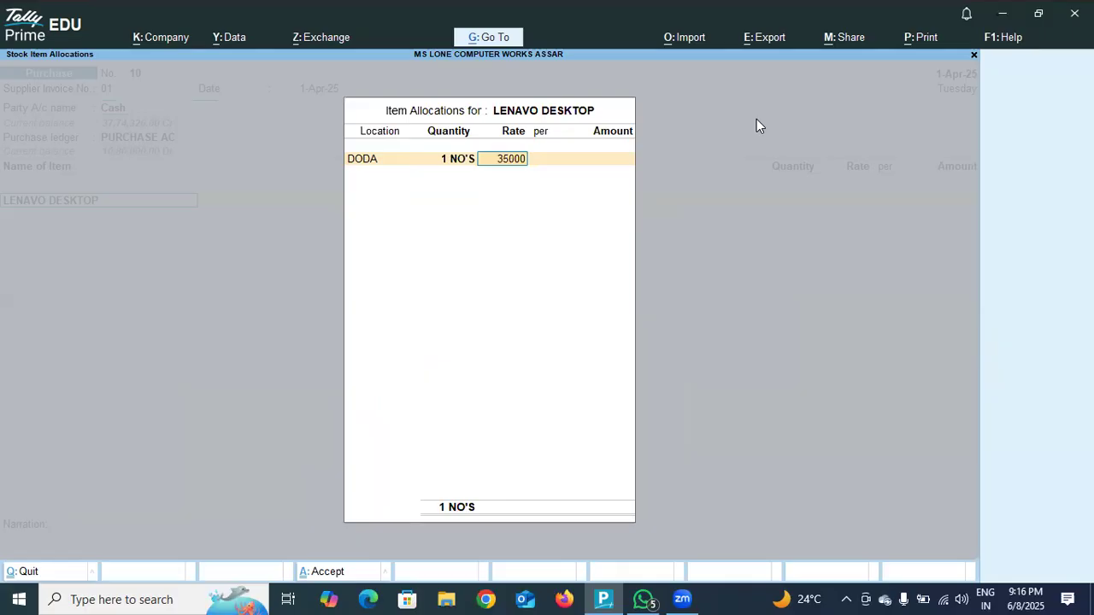
key("Return")
key("Return")
key("Return")
key("Return")
key("Return")
key("Return")
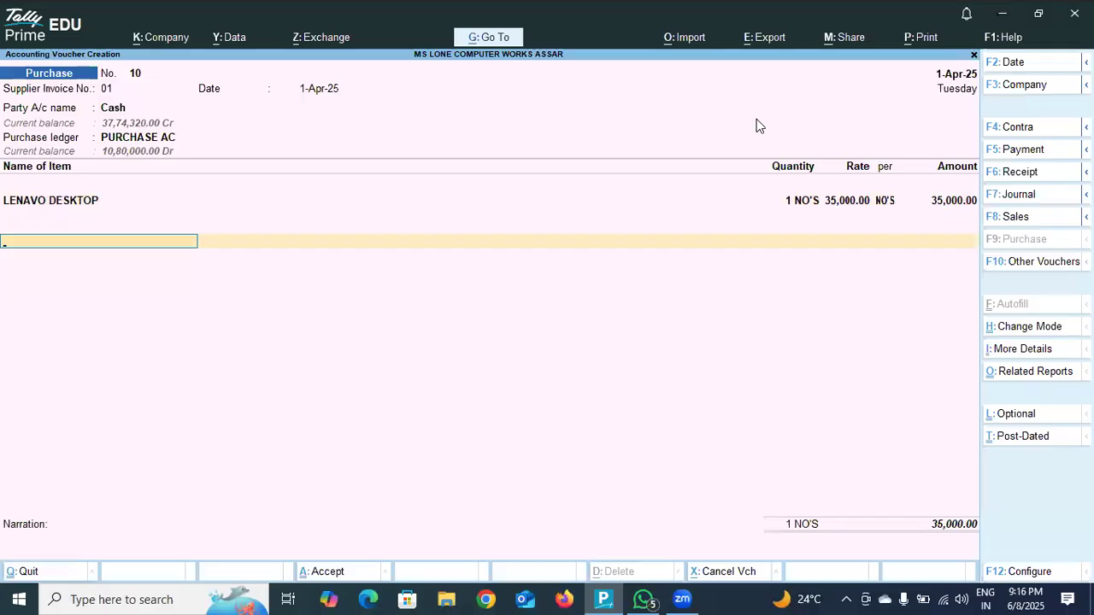
End the item list and add the IGST ledger below it without an amount.
key("BackSpace")
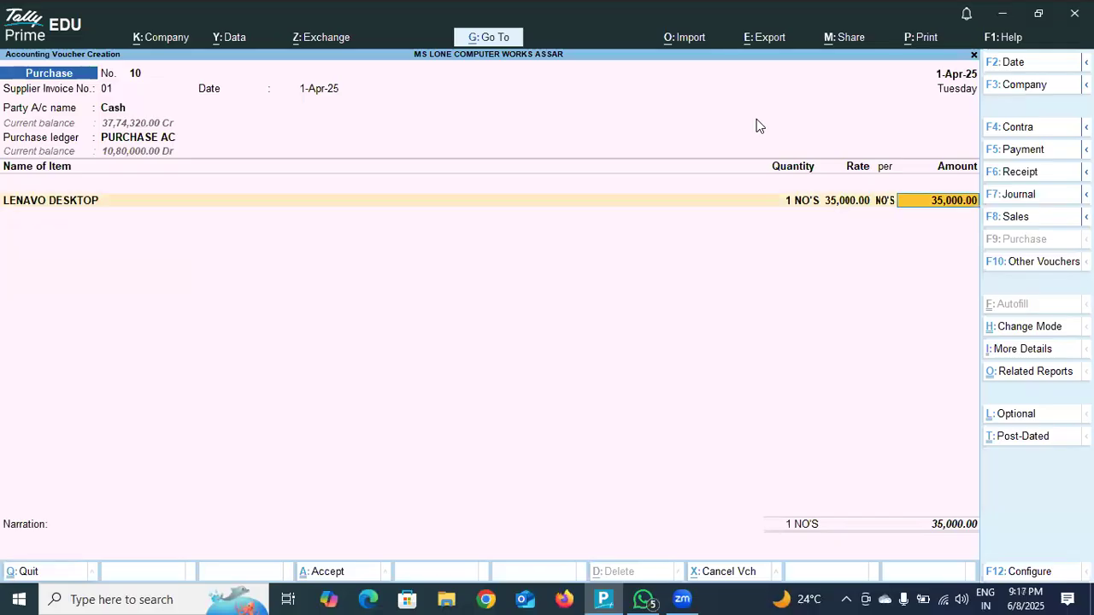
key("Return")
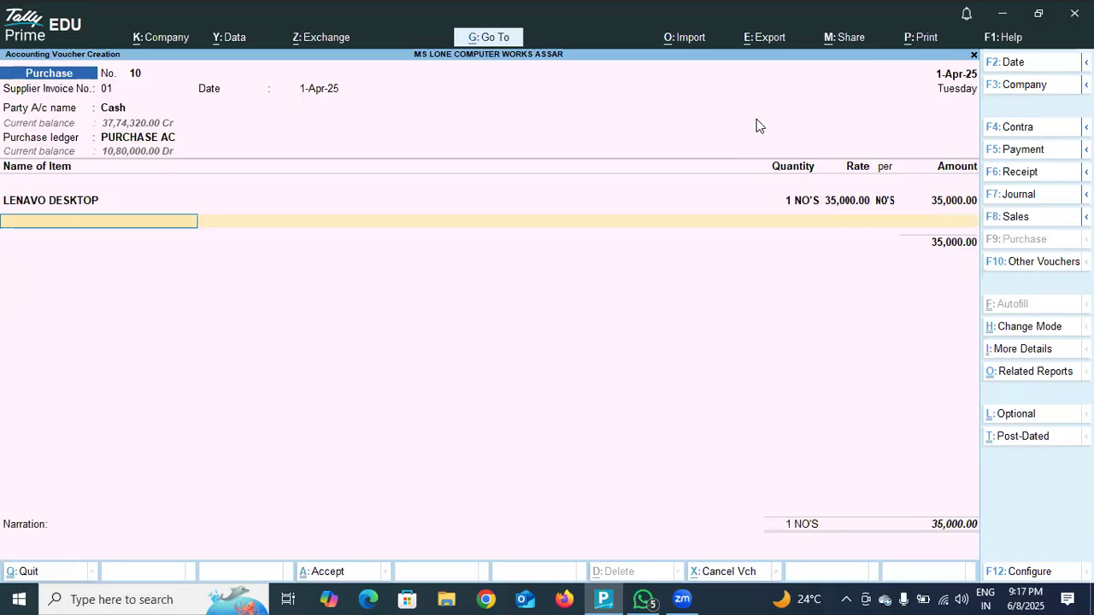
key("Return")
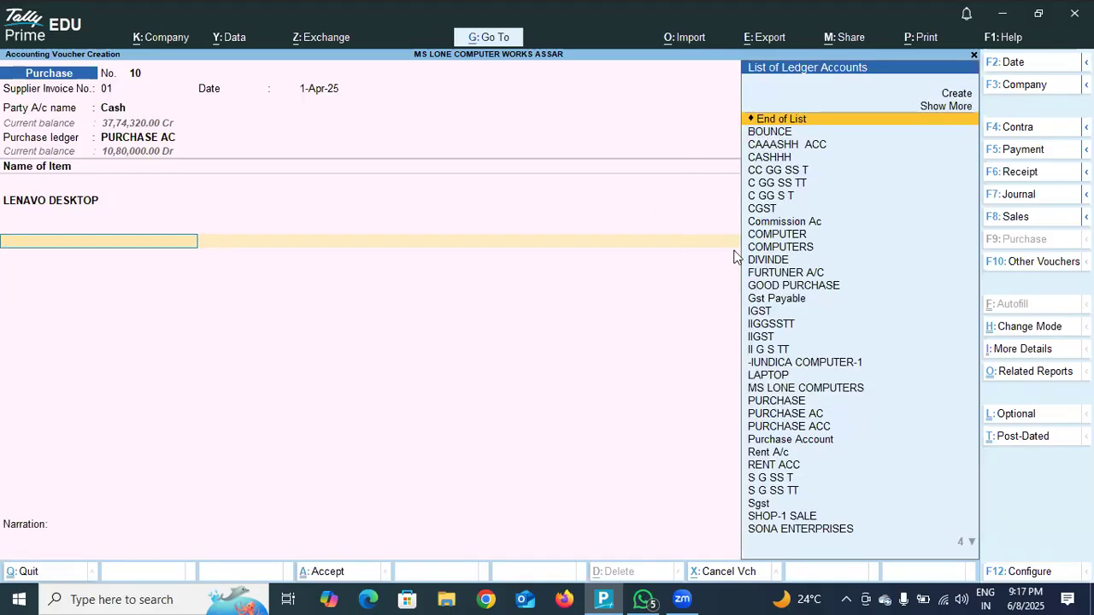
left_click(766, 313)
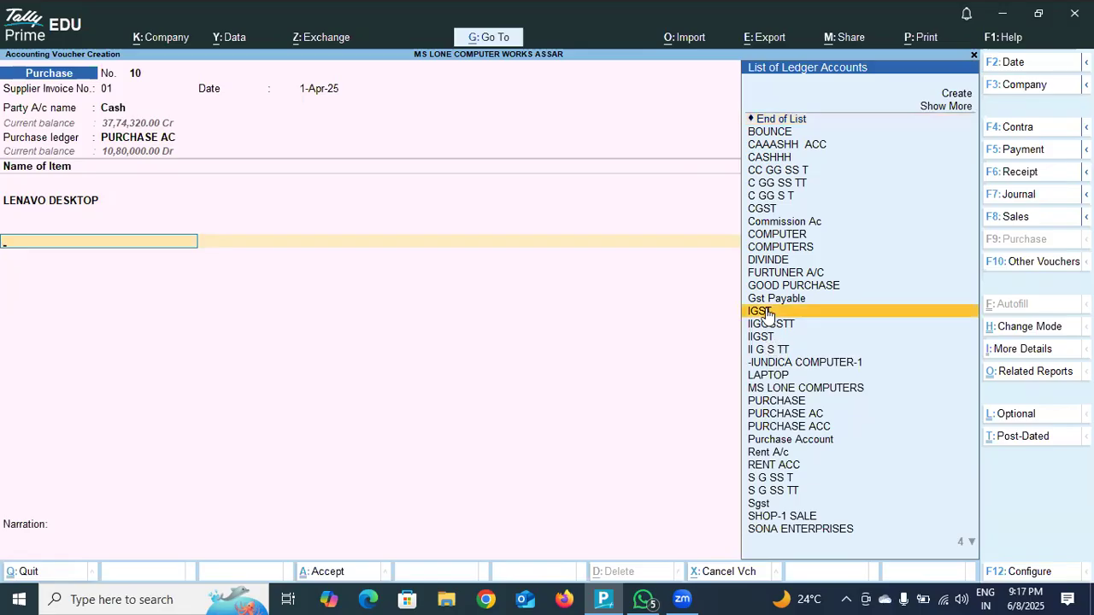
left_click(766, 312)
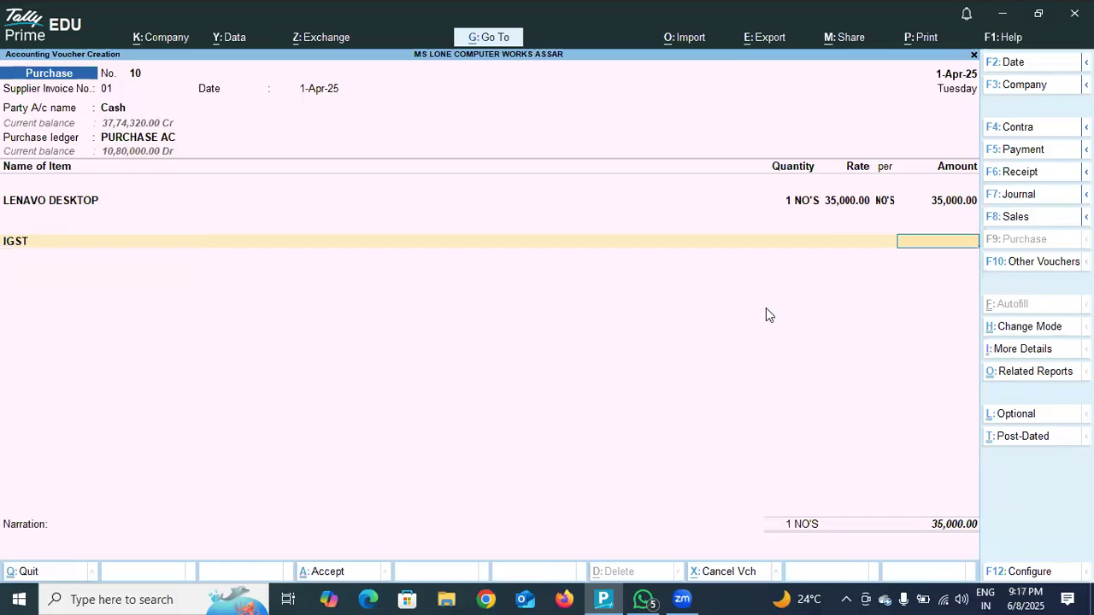
key("Return")
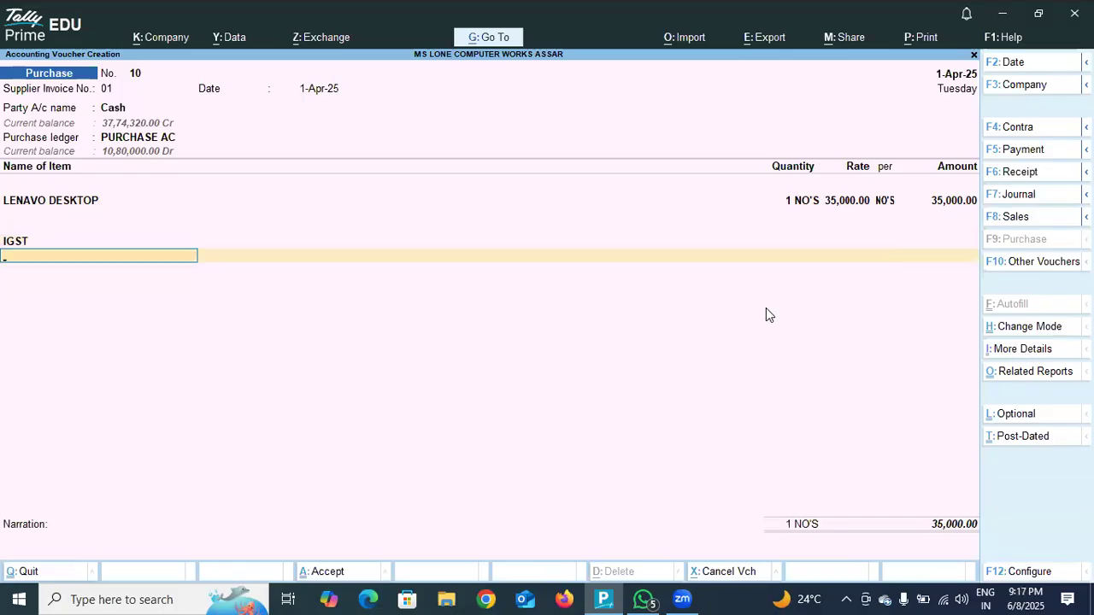
key("BackSpace")
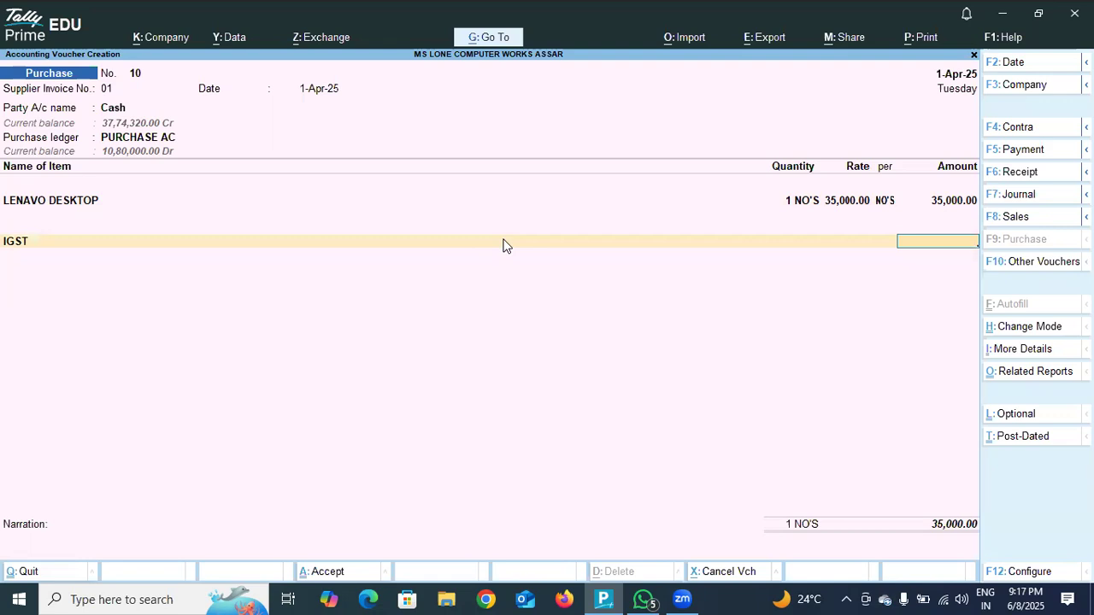
key("Return")
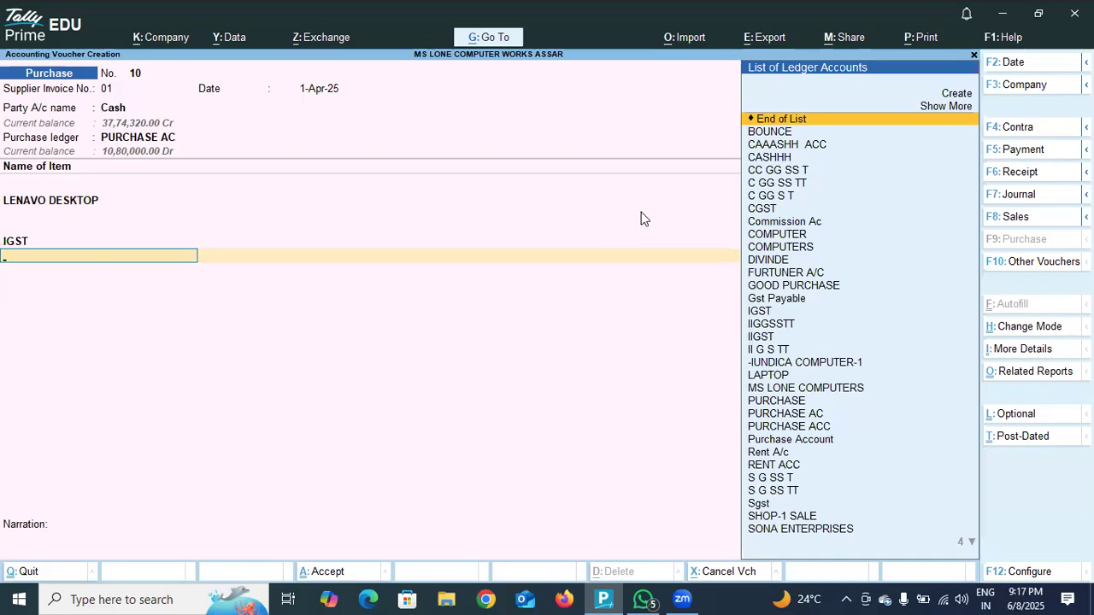
Start a new ledger from the voucher, try the name IG S T, then name it I GG SS TT without an alias.
left_click(957, 93)
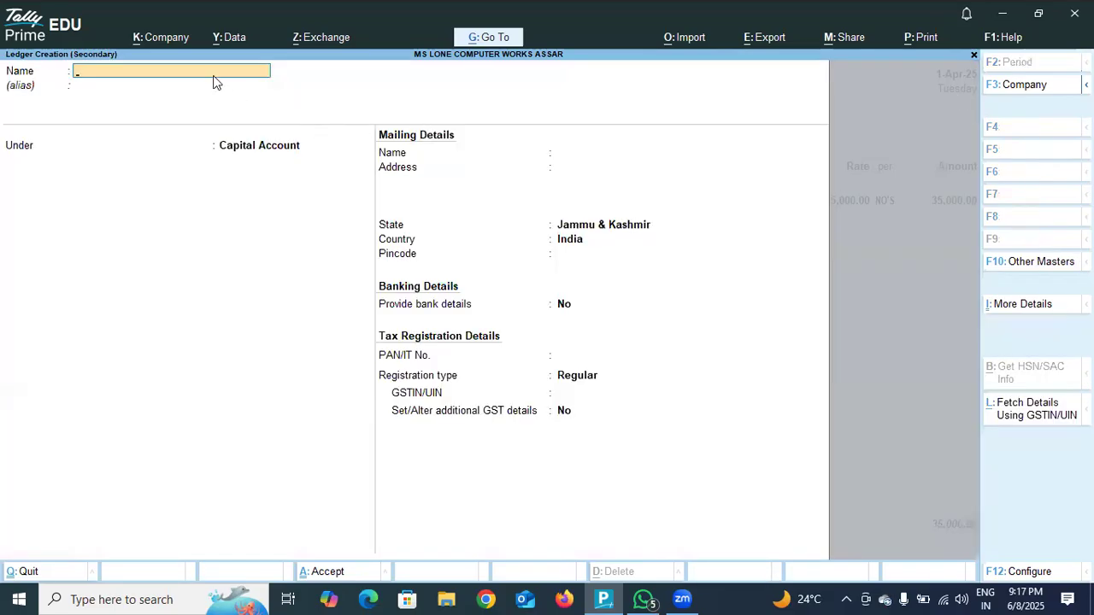
type("IG S T")
key("Return")
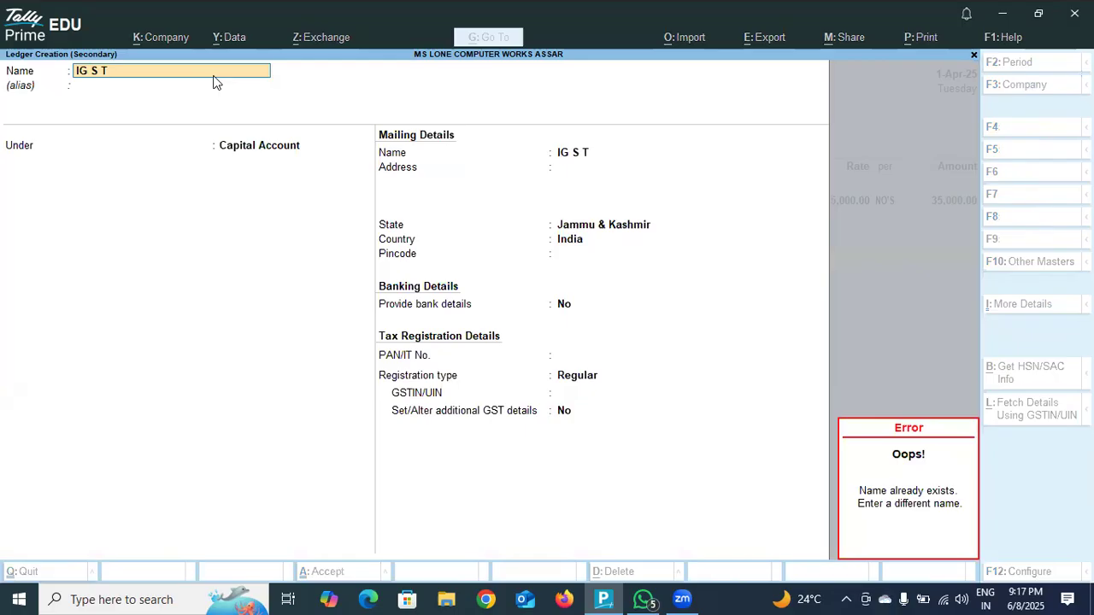
key("Escape")
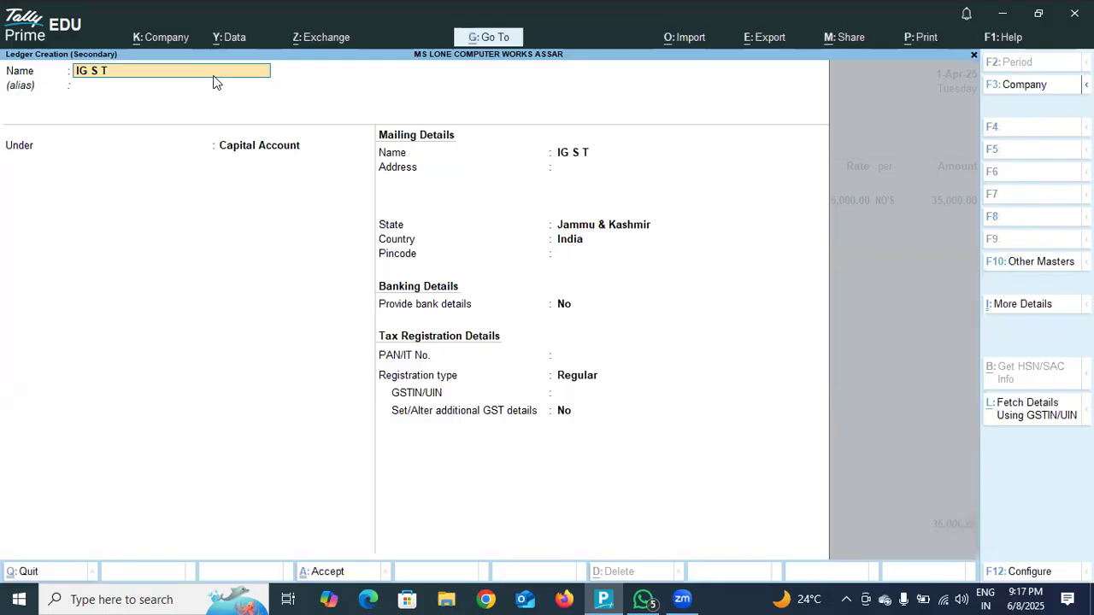
type("I GG SS")
key("Return")
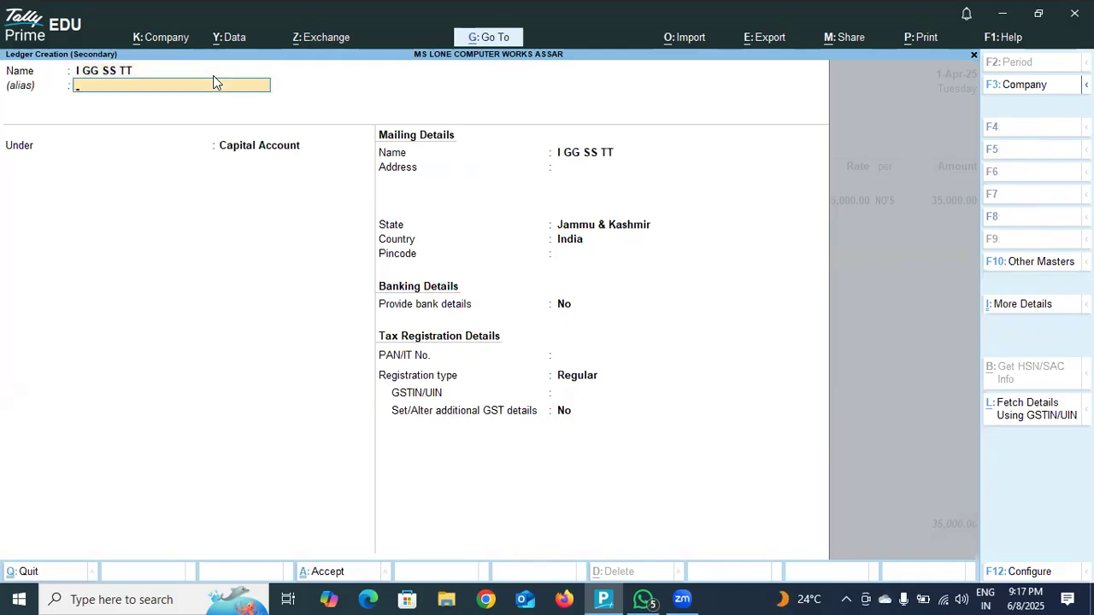
key("Return")
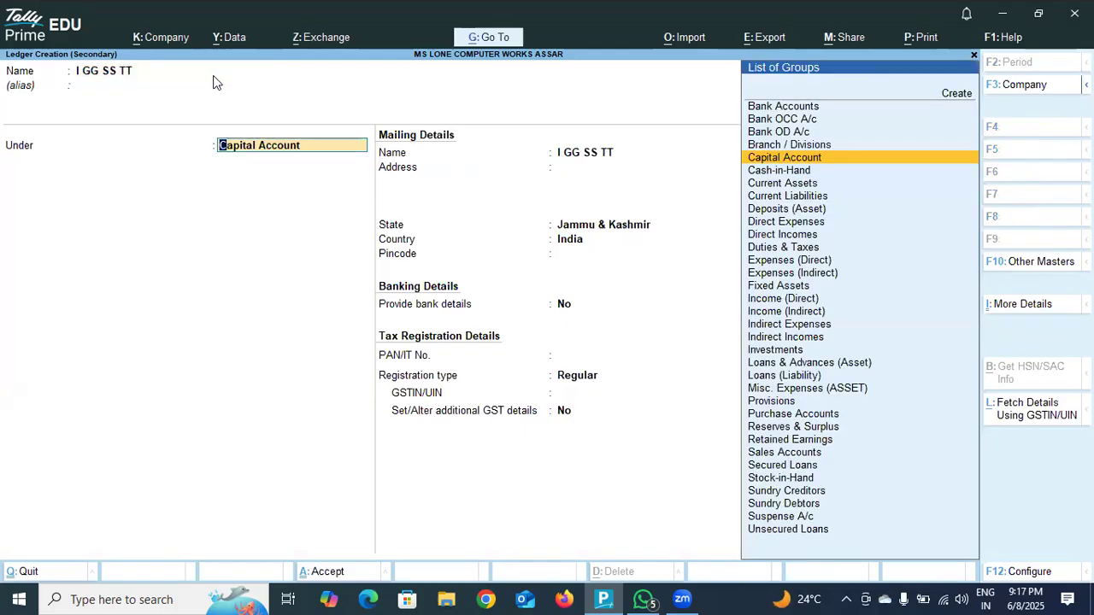
Place the new ledger under Duties & Taxes and set its type of duty/tax to GST.
key("Down")
key("Down")
key("Down")
key("Down")
key("Down")
key("Down")
key("Down")
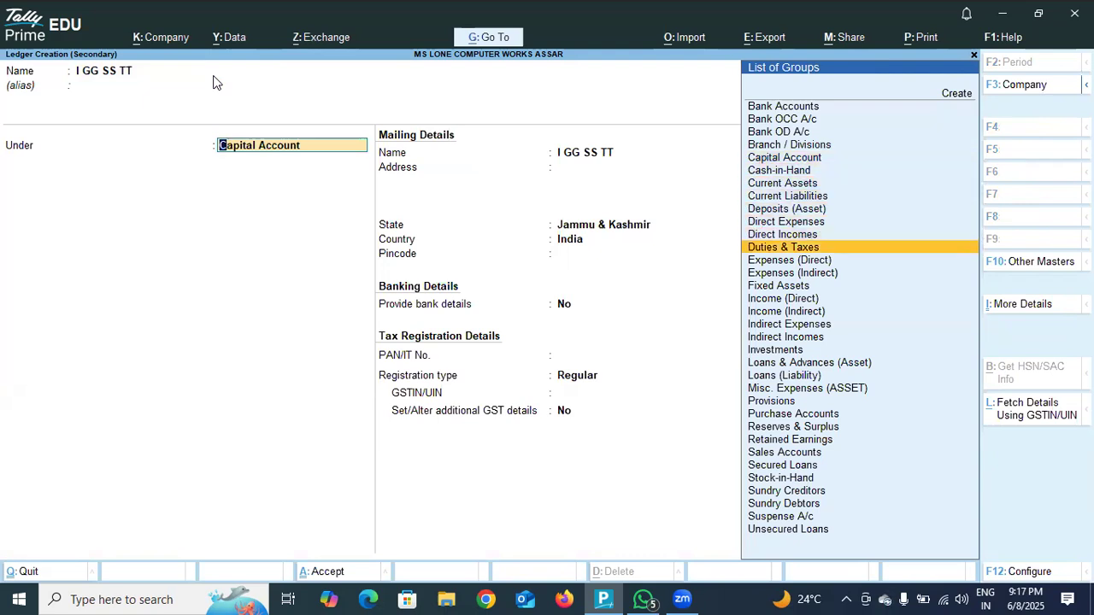
key("Return")
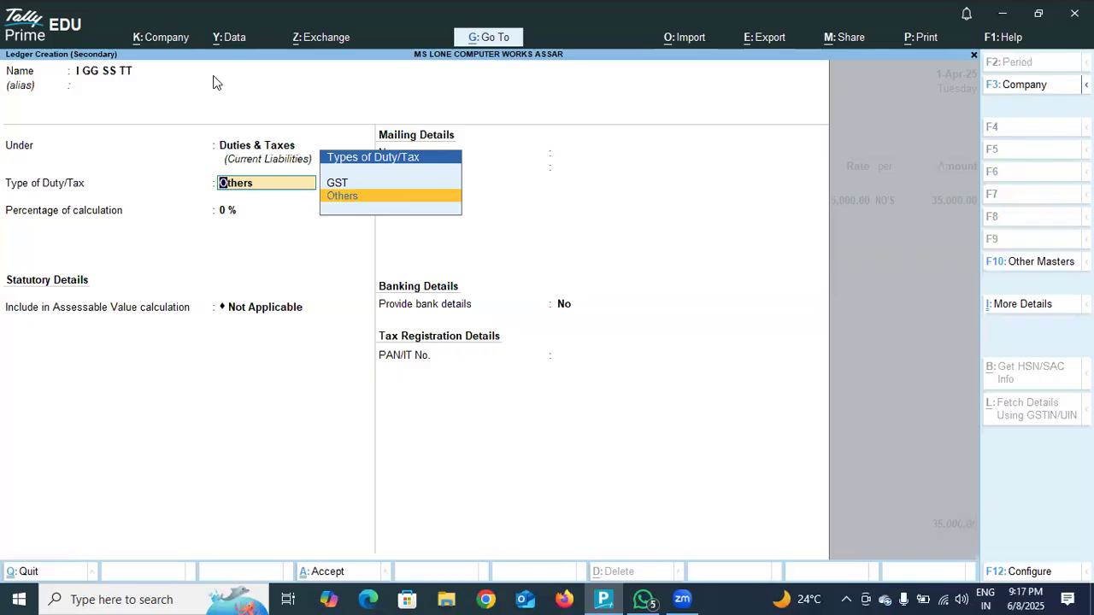
key("Up")
key("Return")
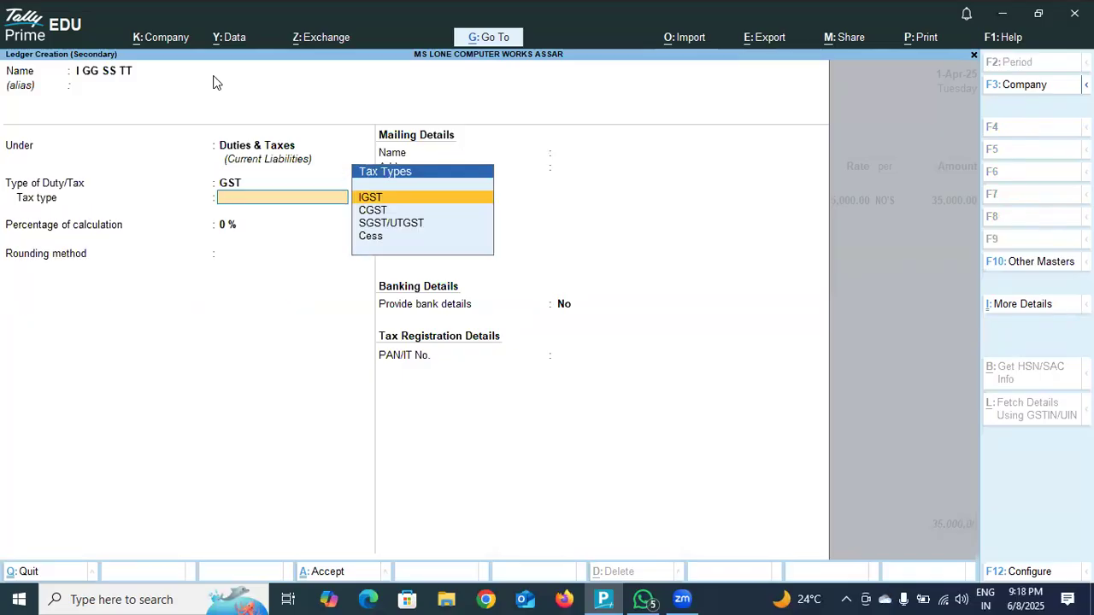
Set the ledger's tax type to IGST at 18% with rounding not applicable, and save it into the voucher.
key("Return")
type("18")
key("Return")
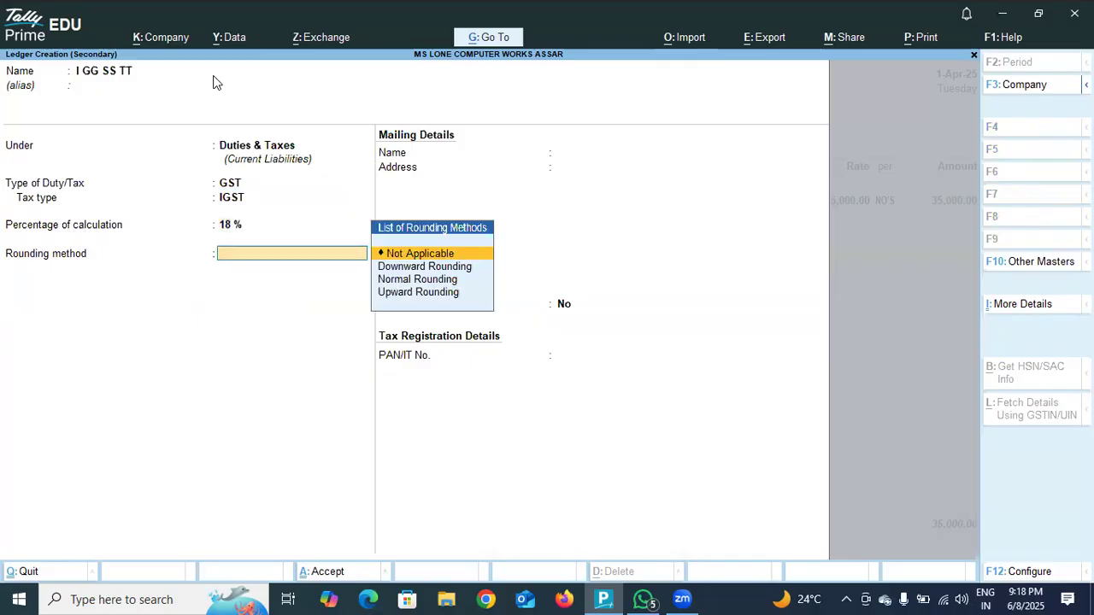
key("Return")
key("Return")
key("Return")
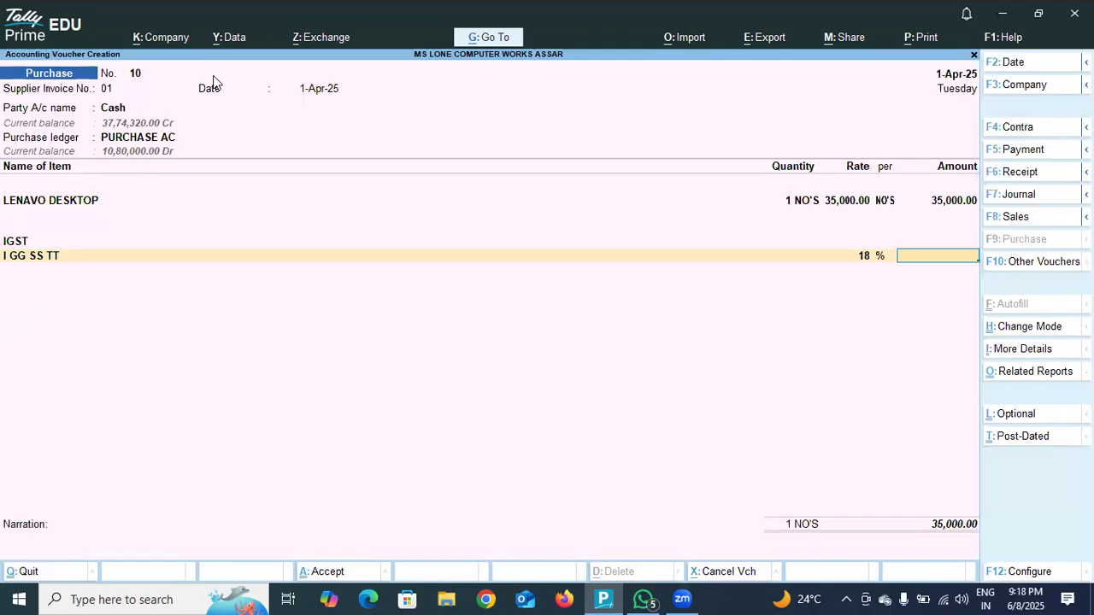
In the voucher configuration, set Modify GST & HSN/SAC related details to Yes, leave GST advance auto-adjustment at No and accept.
key("F12")
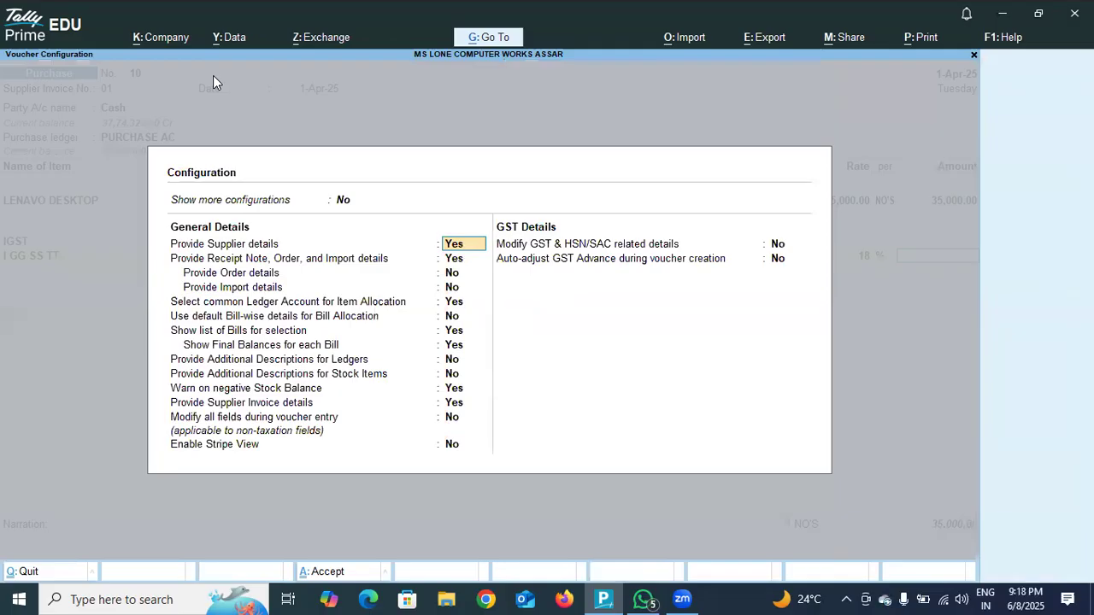
key("Return")
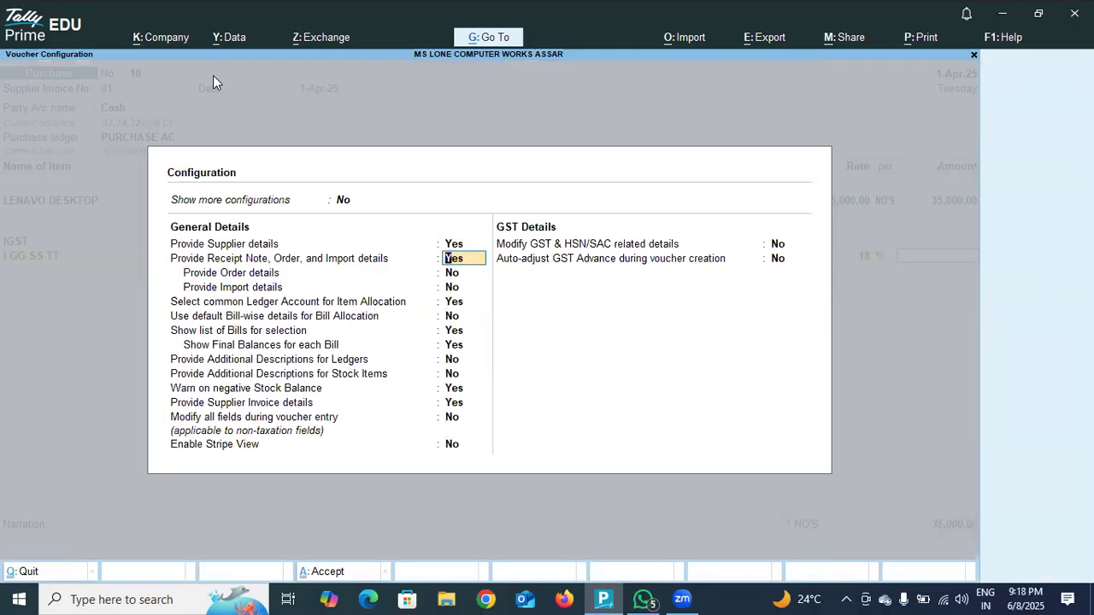
key("Up")
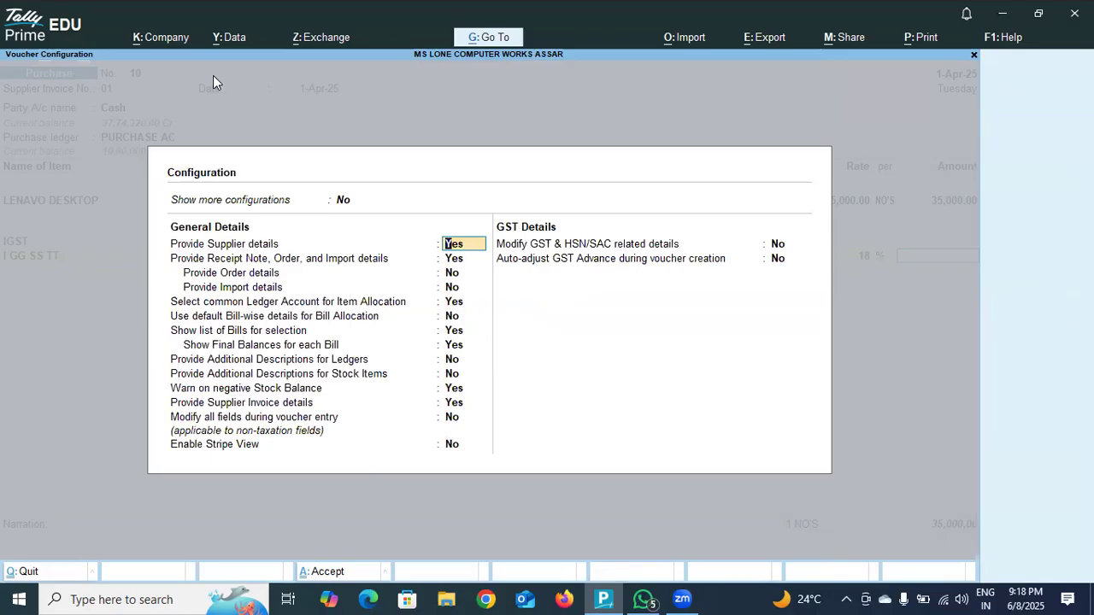
key("Return")
key("Down")
key("Down")
key("Down")
key("Down")
key("Down")
key("Down")
key("Down")
key("Down")
key("Down")
key("Down")
key("Down")
key("Down")
key("Down")
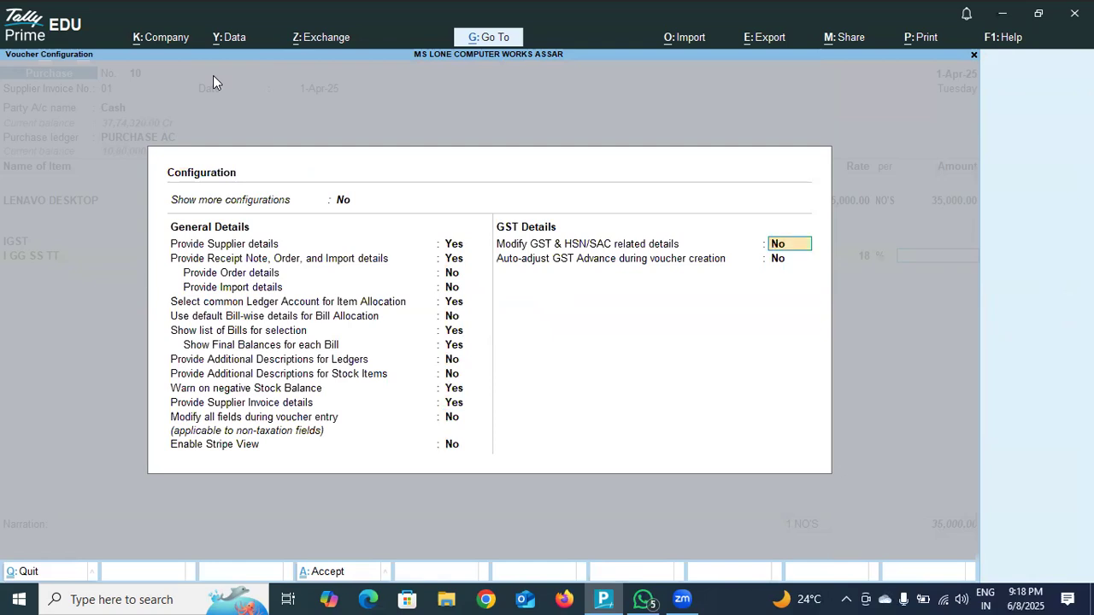
type("yes")
key("Return")
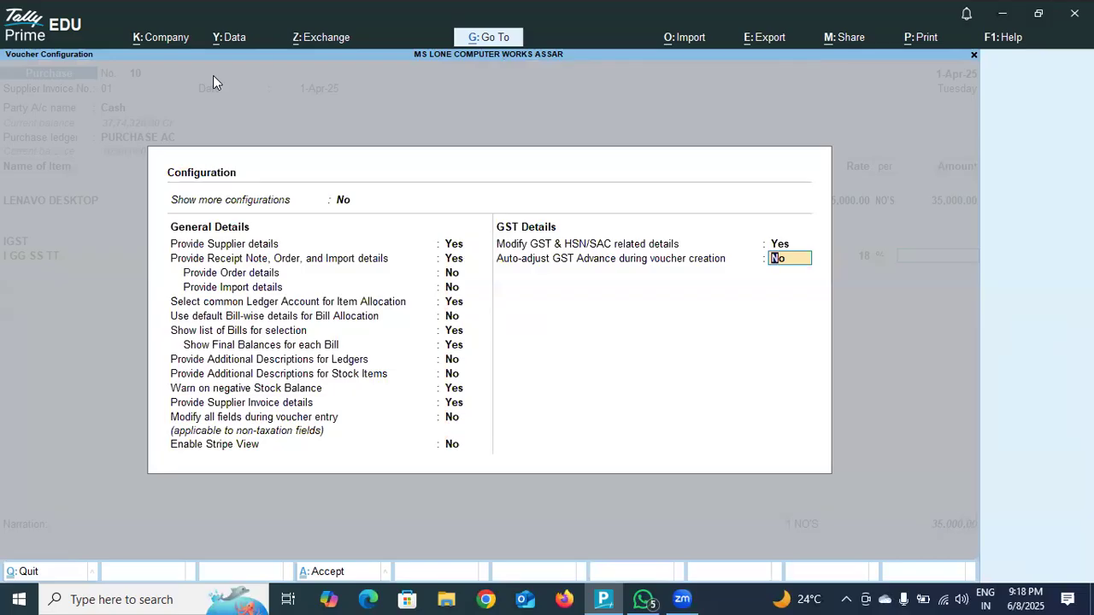
key("Return")
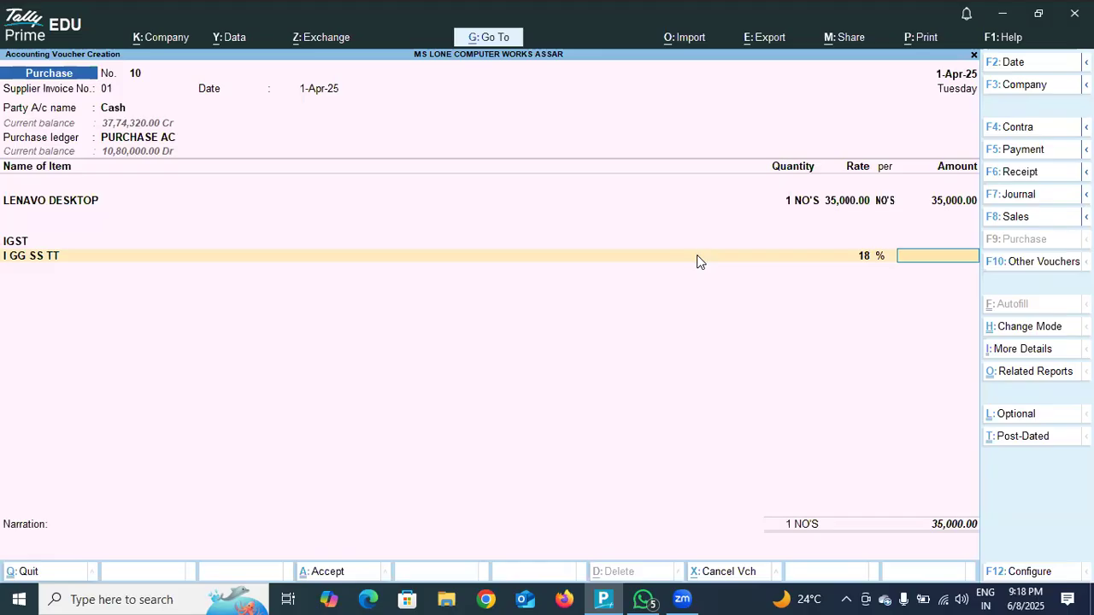
Replace the I GG SS TT ledger on the second tax line with IIGST.
key("BackSpace")
key("BackSpace")
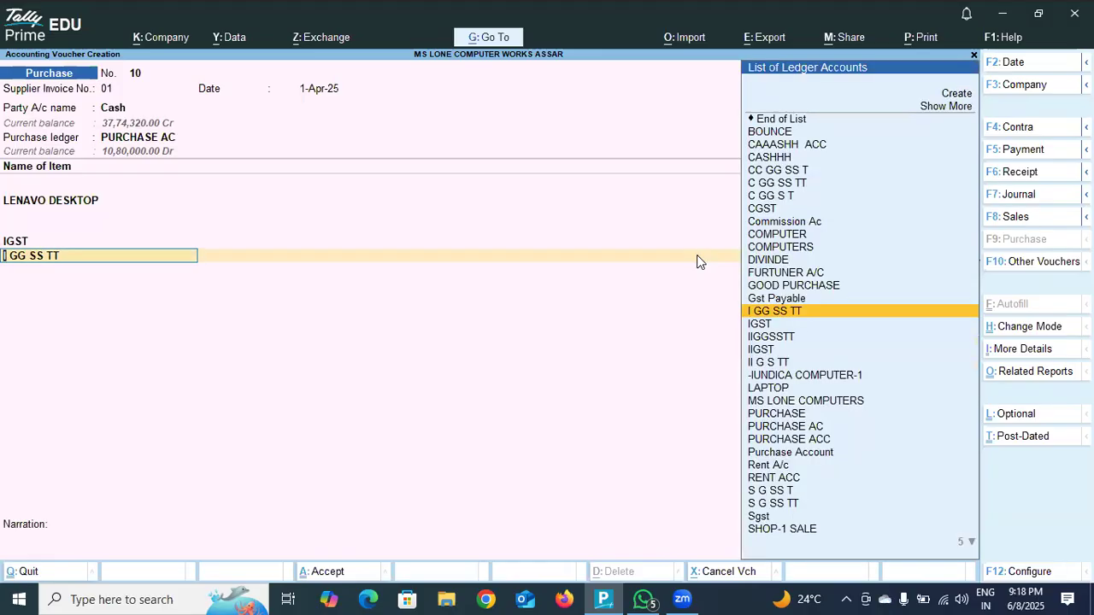
left_click(776, 350)
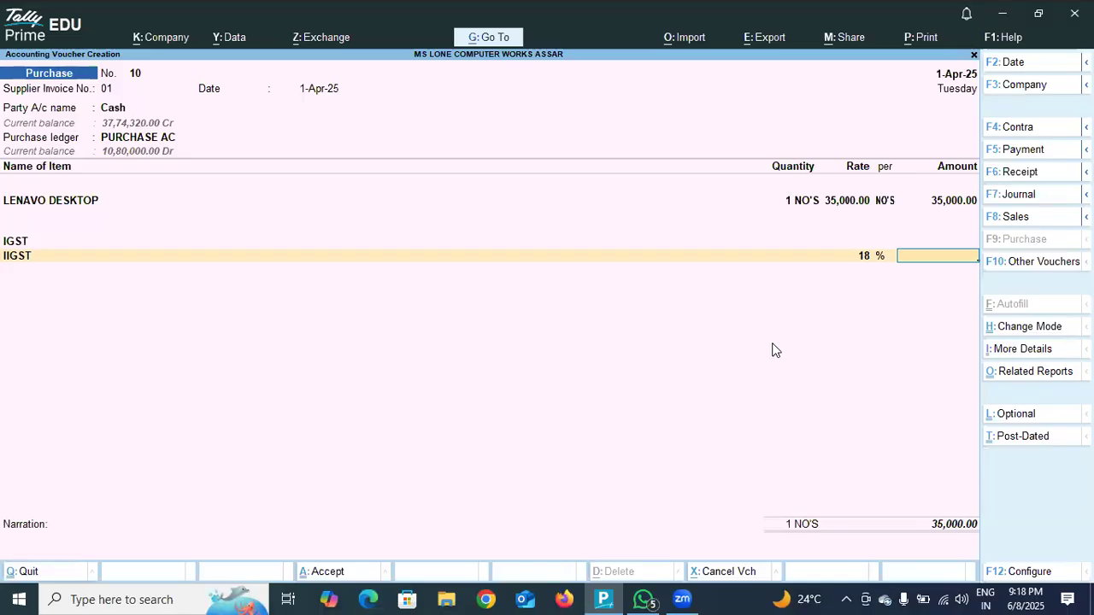
For the LENAVO DESKTOP line, specify GST rate details here as Taxable at 18%, keeping HSN/SAC details as per Masters/Company.
left_click(690, 245)
key("BackSpace")
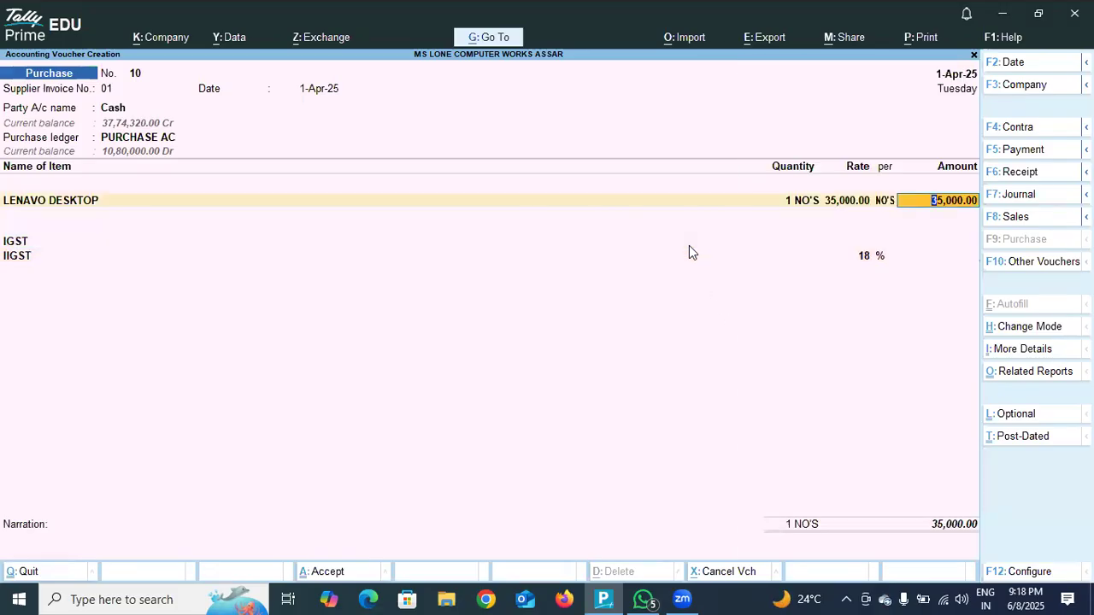
key("Return")
key("Return")
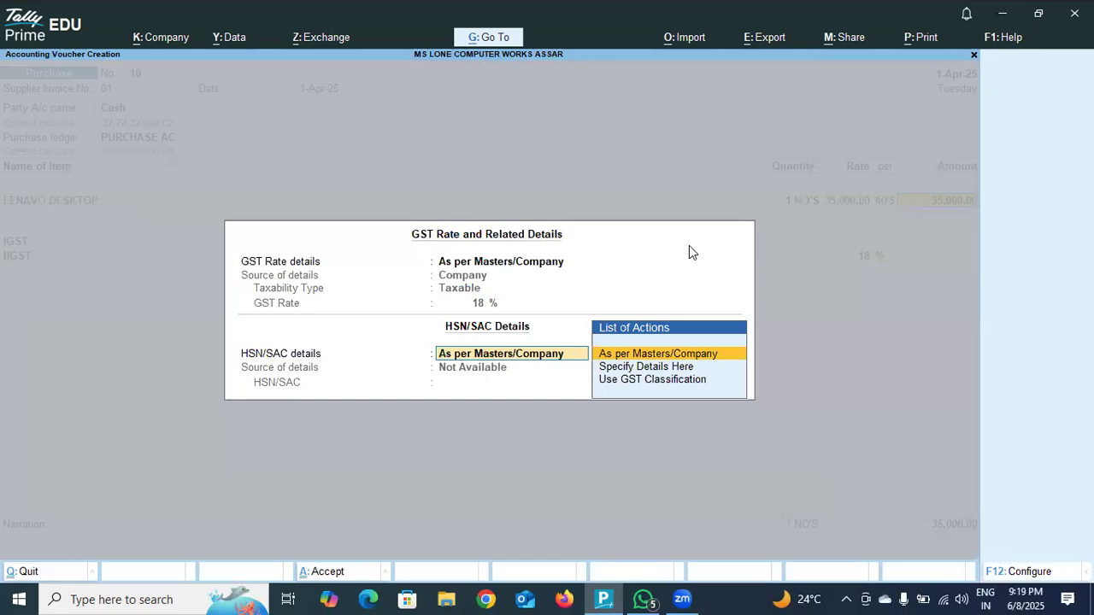
left_click(521, 264)
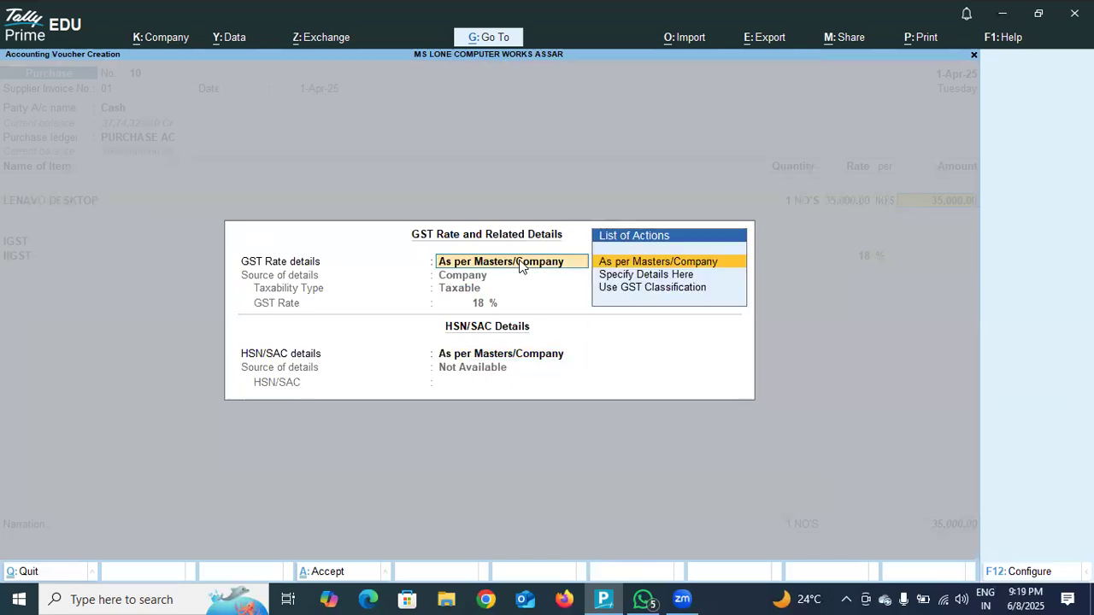
left_click(676, 278)
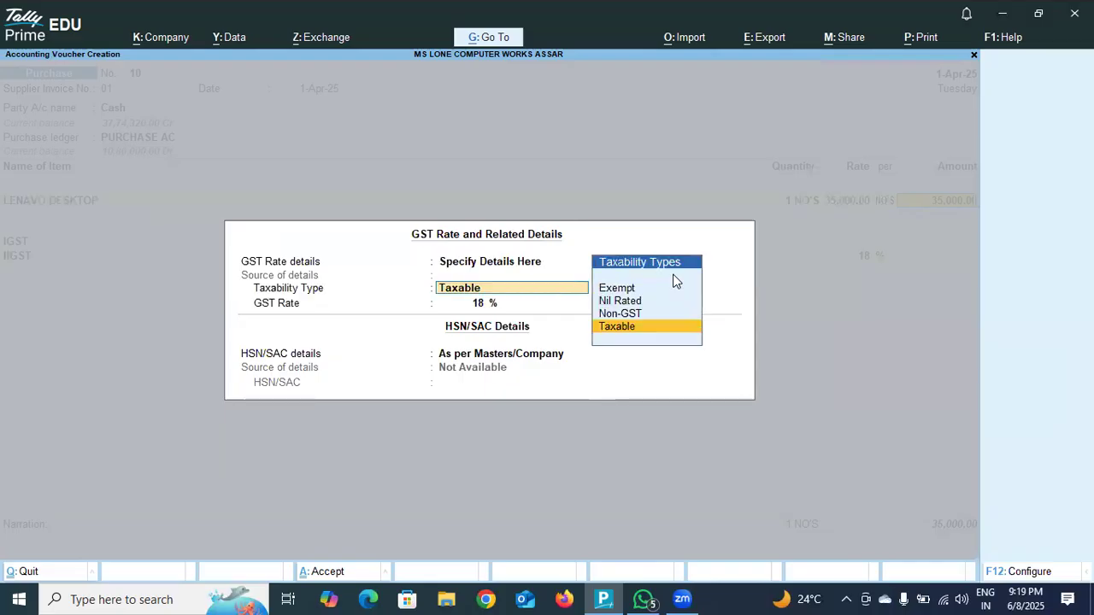
key("Return")
key("Return")
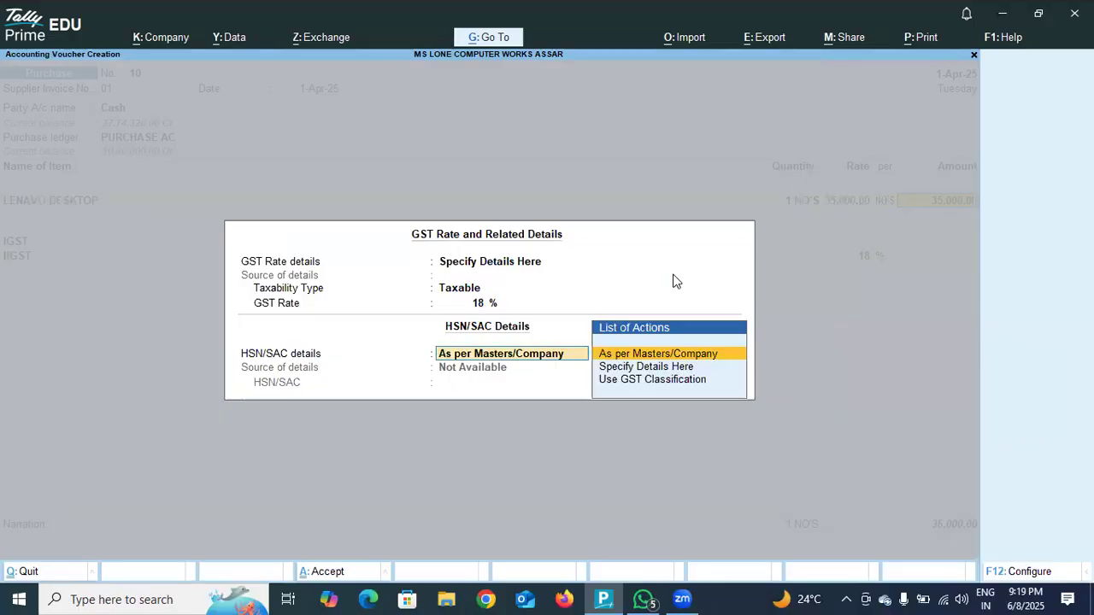
key("Return")
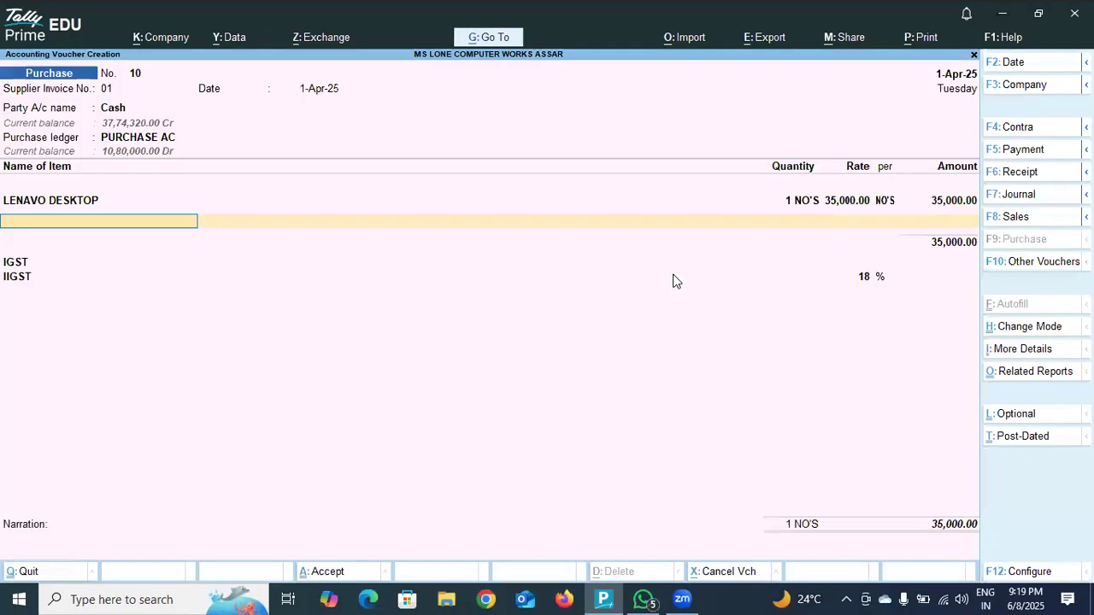
key("Return")
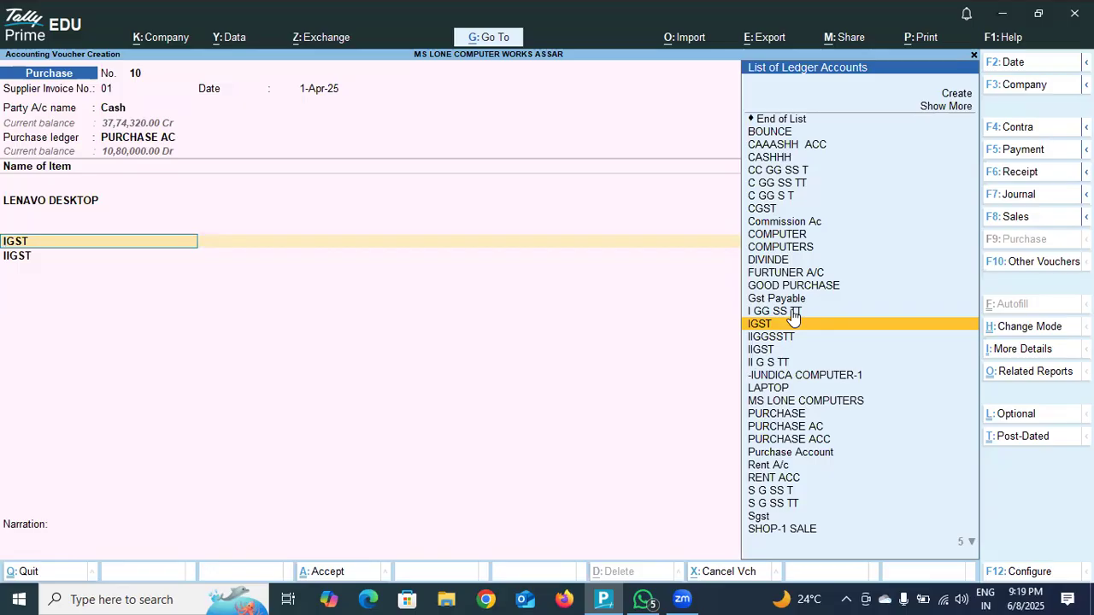
Go back through the LENAVO DESKTOP item line and recheck its stock allocation.
key("BackSpace")
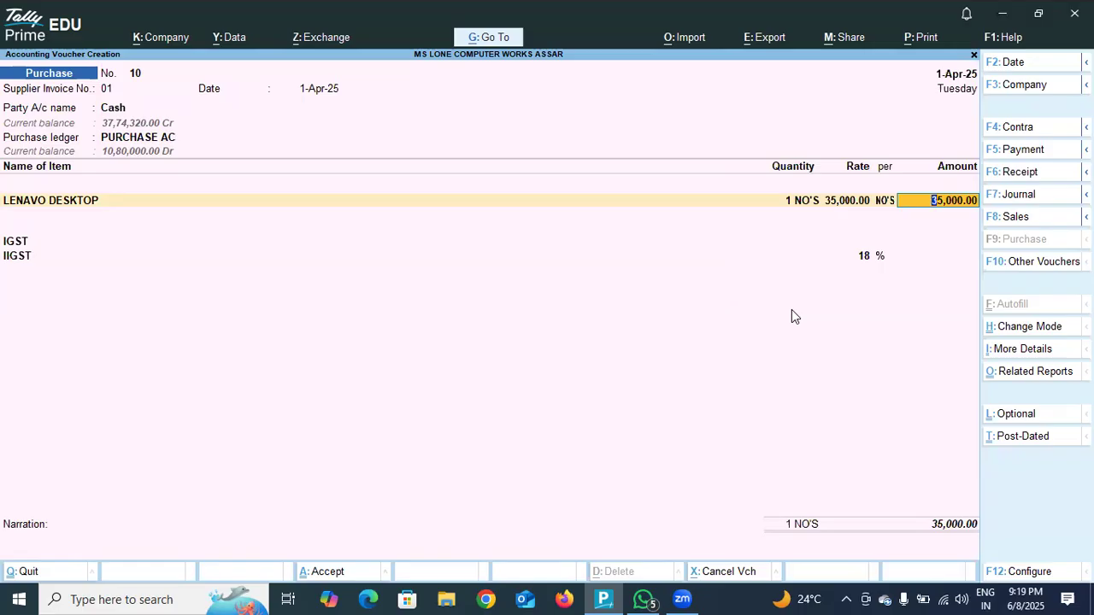
left_click(549, 202)
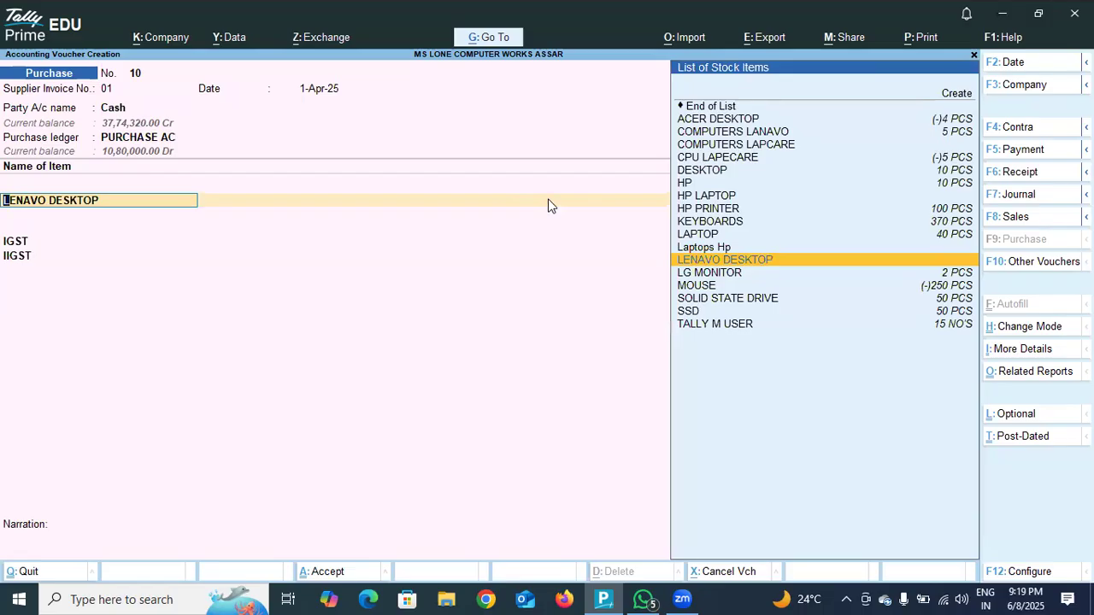
key("BackSpace")
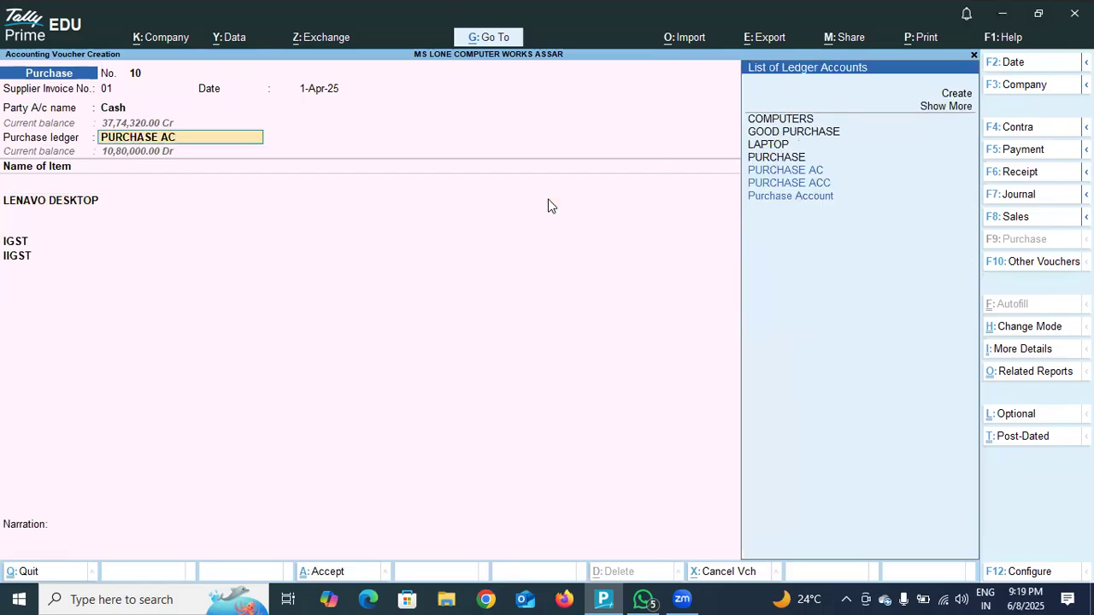
left_click(549, 205)
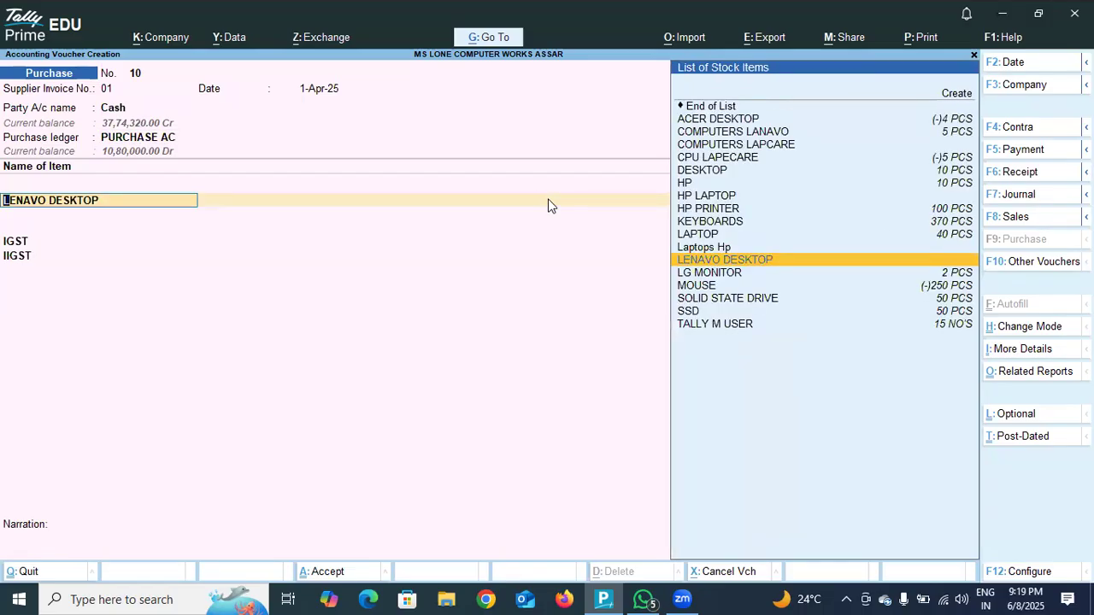
key("Return")
key("Return")
key("Return")
key("Return")
key("Return")
key("Return")
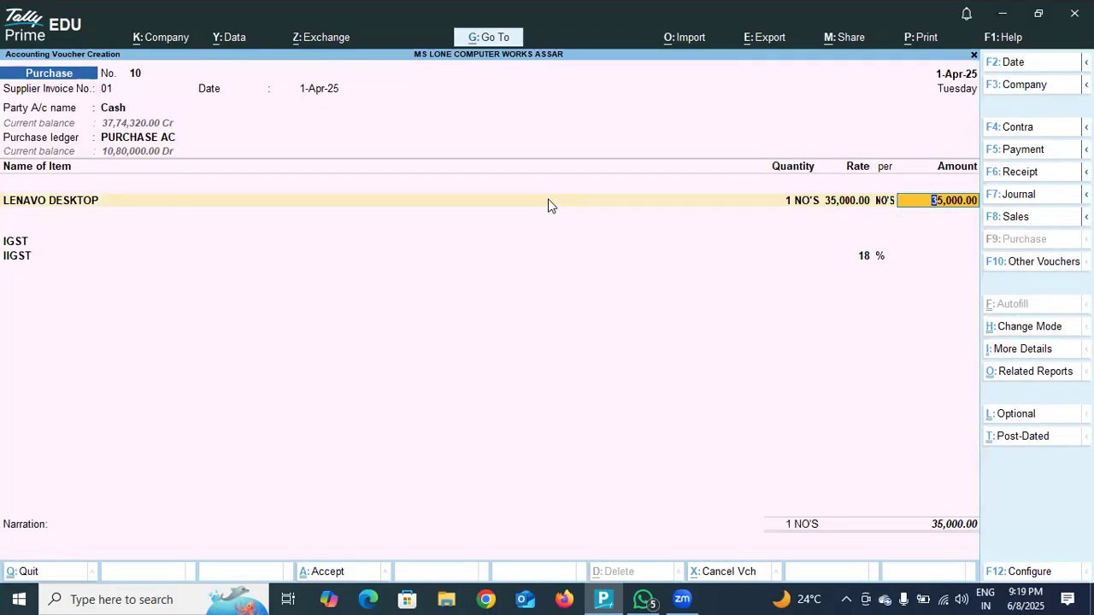
Return to the voucher's party account, reselect Cash and leave all the receipt details blank.
left_click(550, 205)
key("BackSpace")
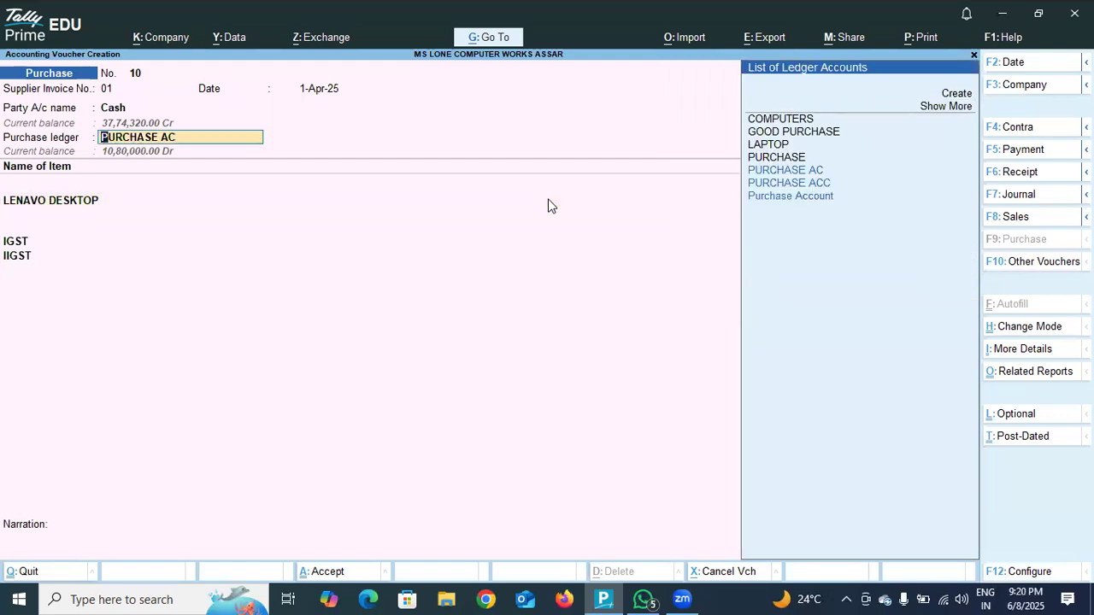
key("BackSpace")
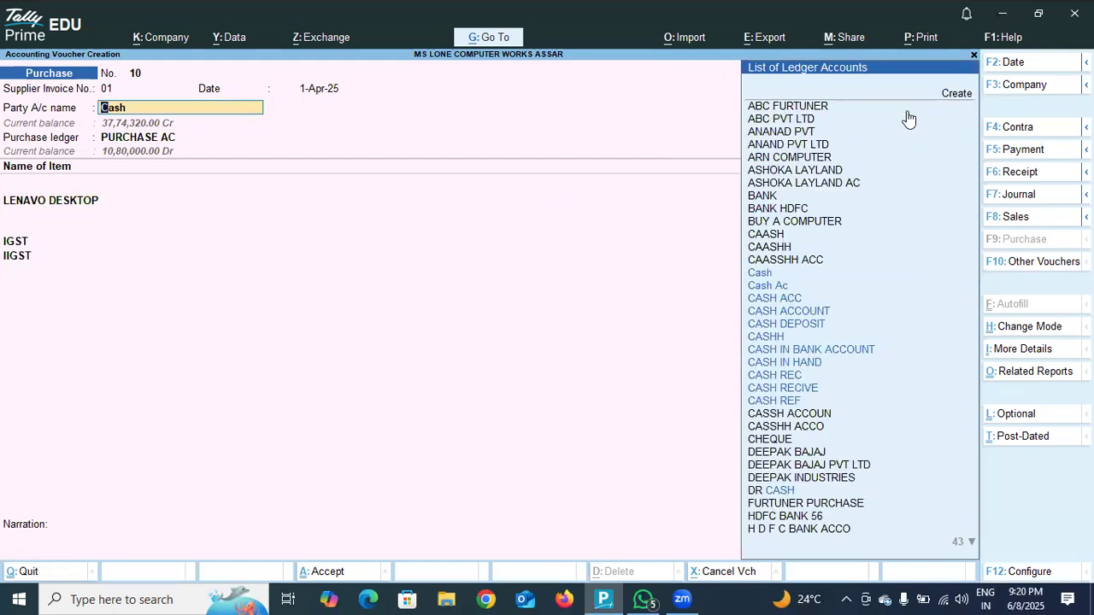
left_click(783, 278)
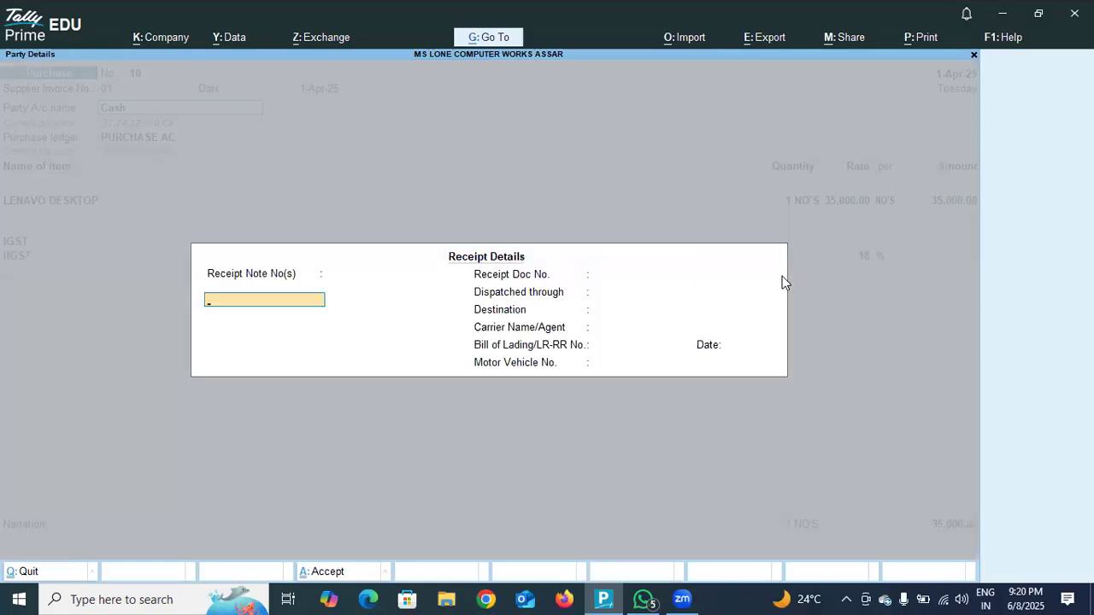
key("Return")
key("Return")
key("Return")
key("Return")
key("Return")
key("Return")
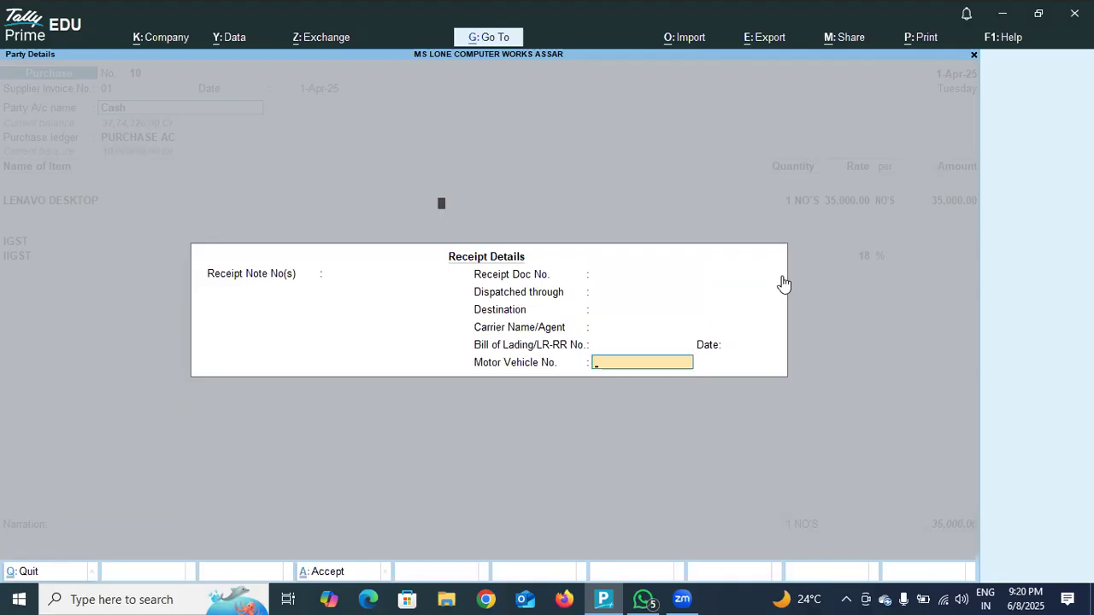
key("Return")
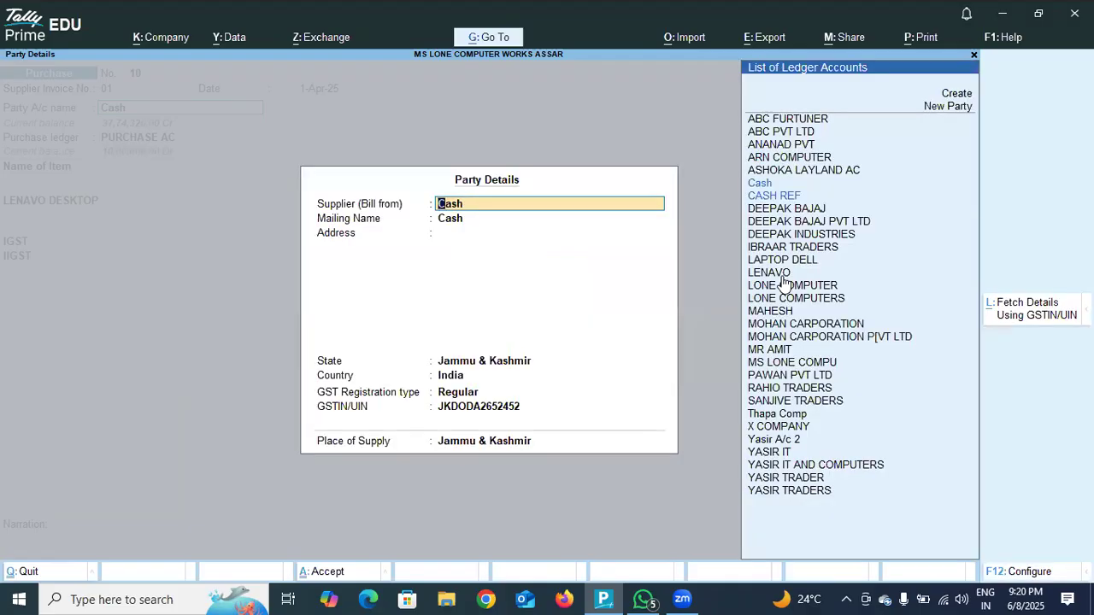
In the party details, set the supplier's state and the place of supply to Delhi, keeping GST registration type Regular.
key("Return")
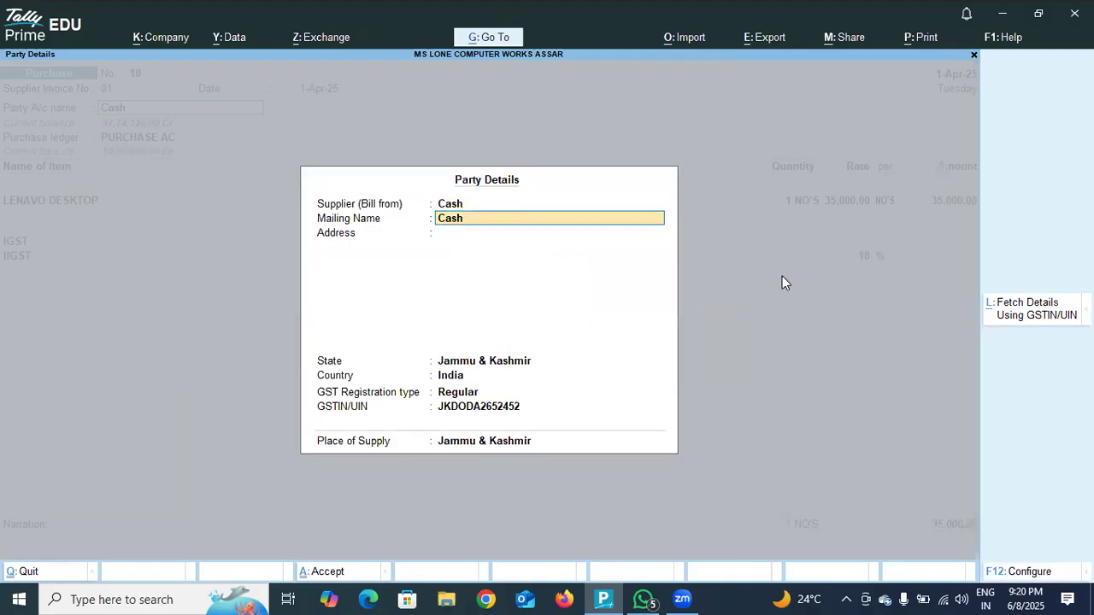
key("Return")
key("Return")
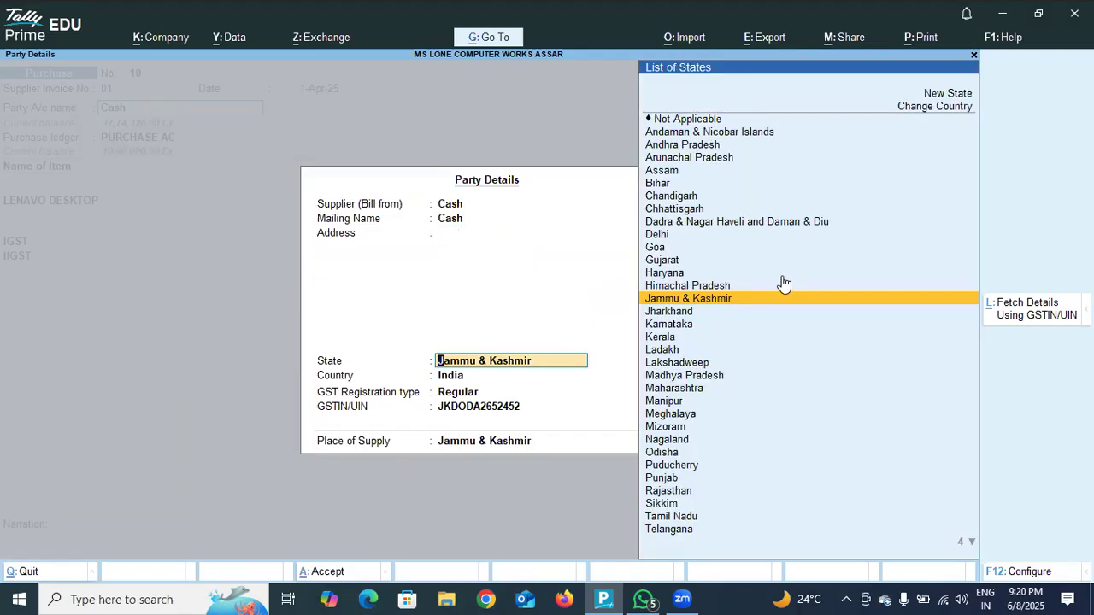
left_click(663, 242)
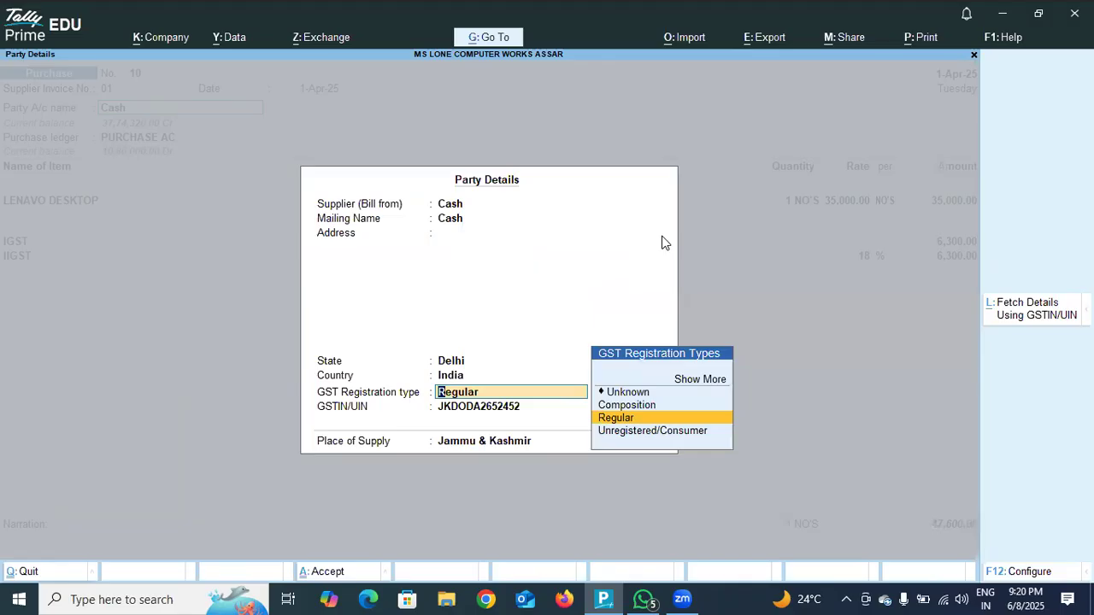
key("Return")
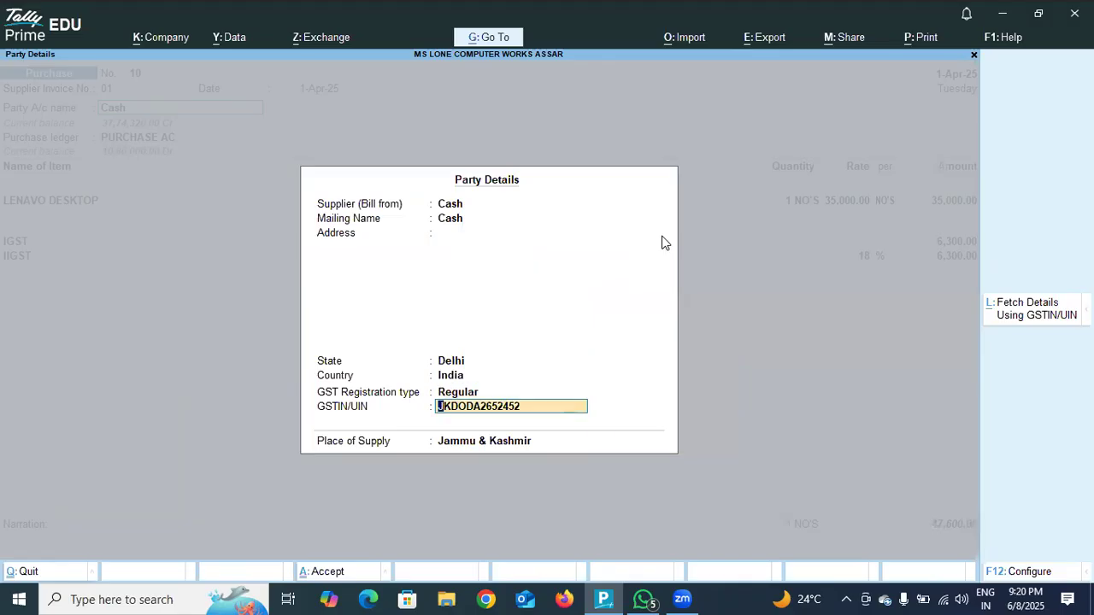
key("Return")
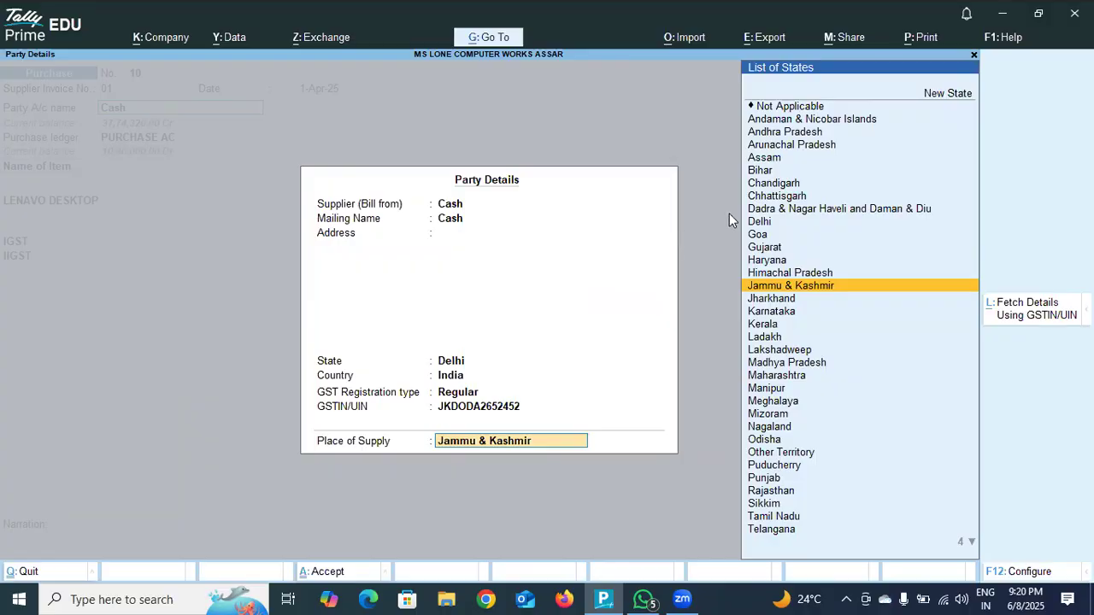
left_click(781, 222)
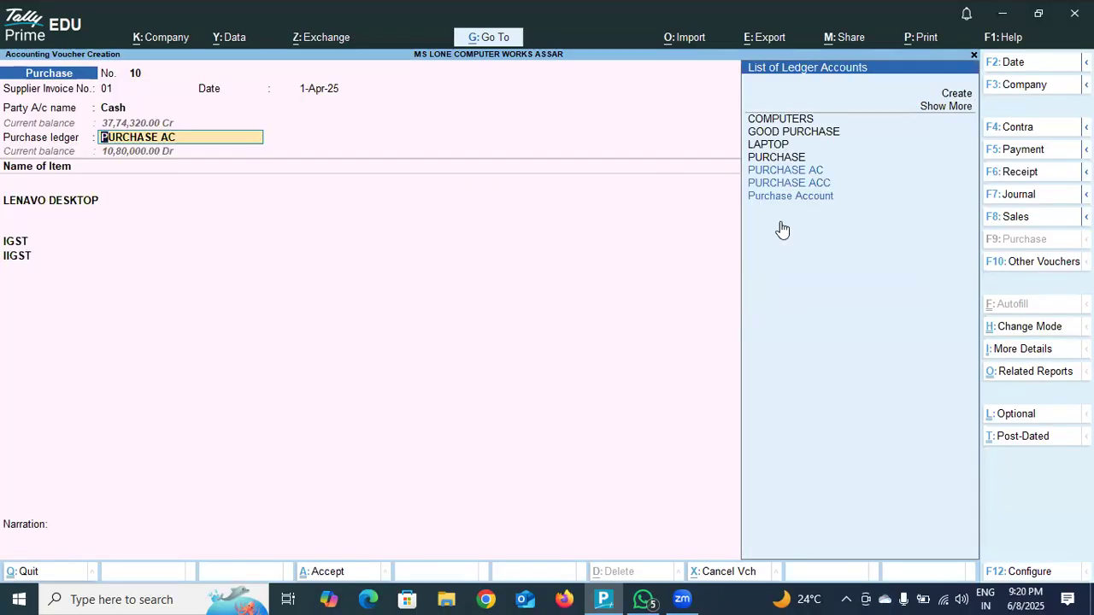
Keep PURCHASE AC and reconfirm LENAVO DESKTOP with 1 NO'S at 35,000 from DODA and Taxable GST at 18%.
key("Return")
left_click(844, 260)
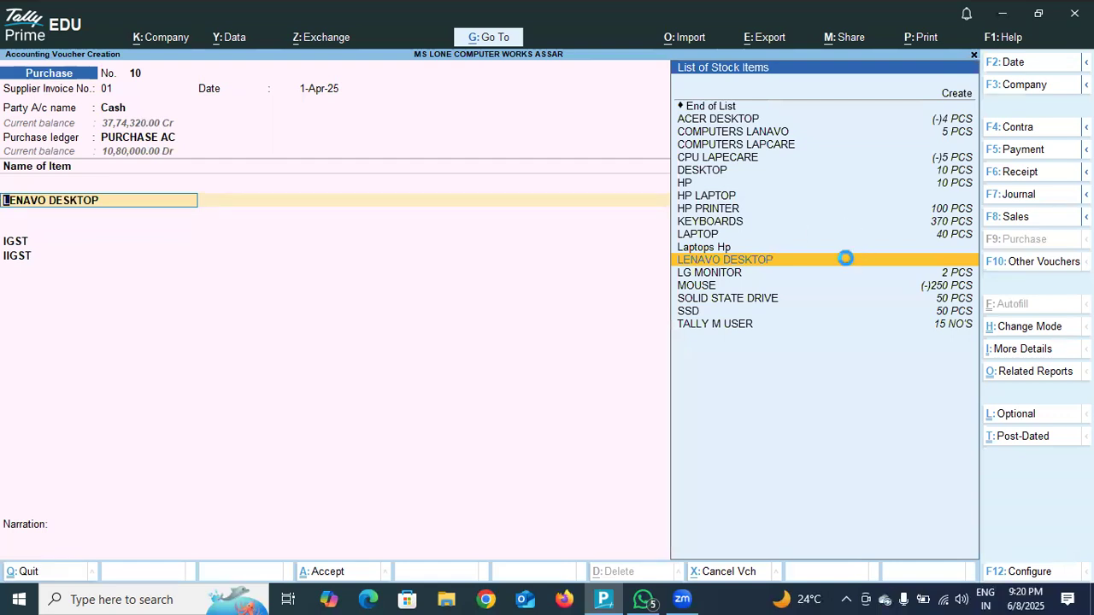
key("Return")
key("Return")
key("Return")
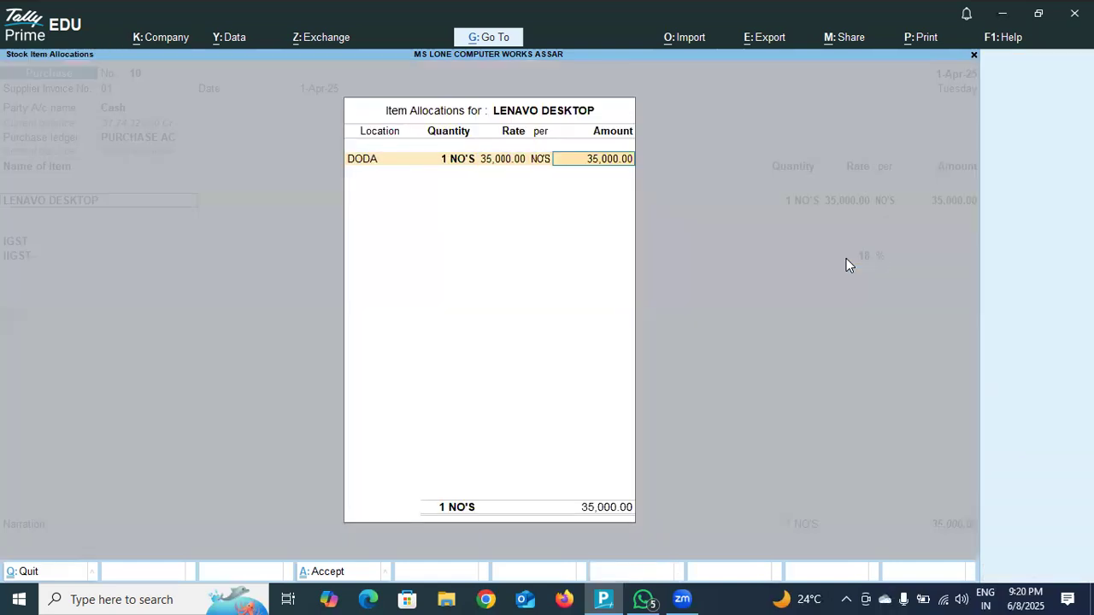
key("Return")
key("Return")
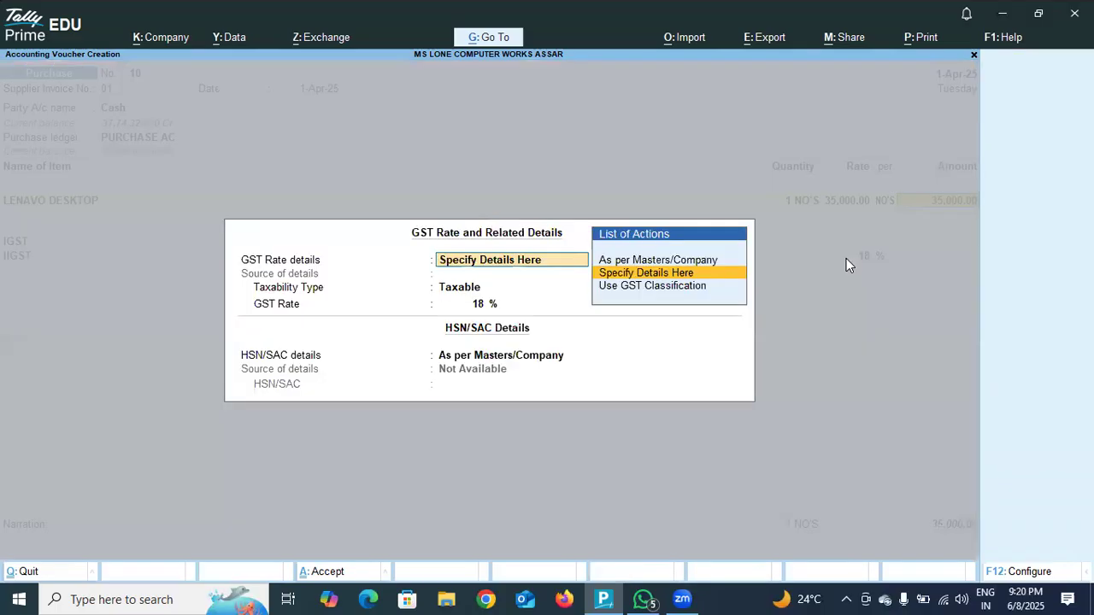
key("Return")
key("Return")
key("Return")
Accept the IGST and IIGST ledgers on the two tax lines.
key("Return")
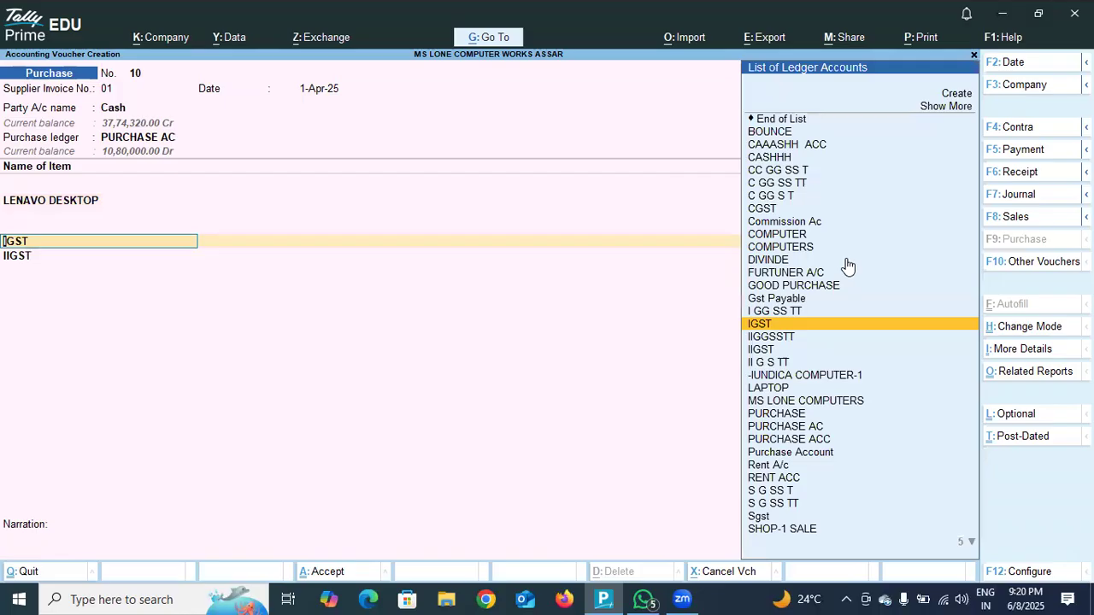
key("Return")
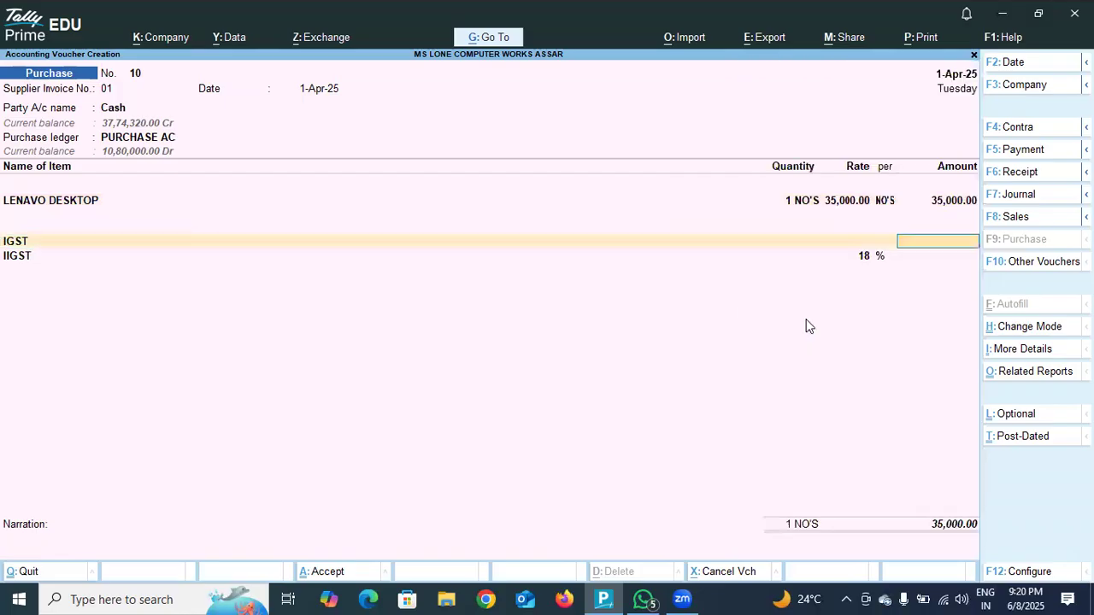
key("Return")
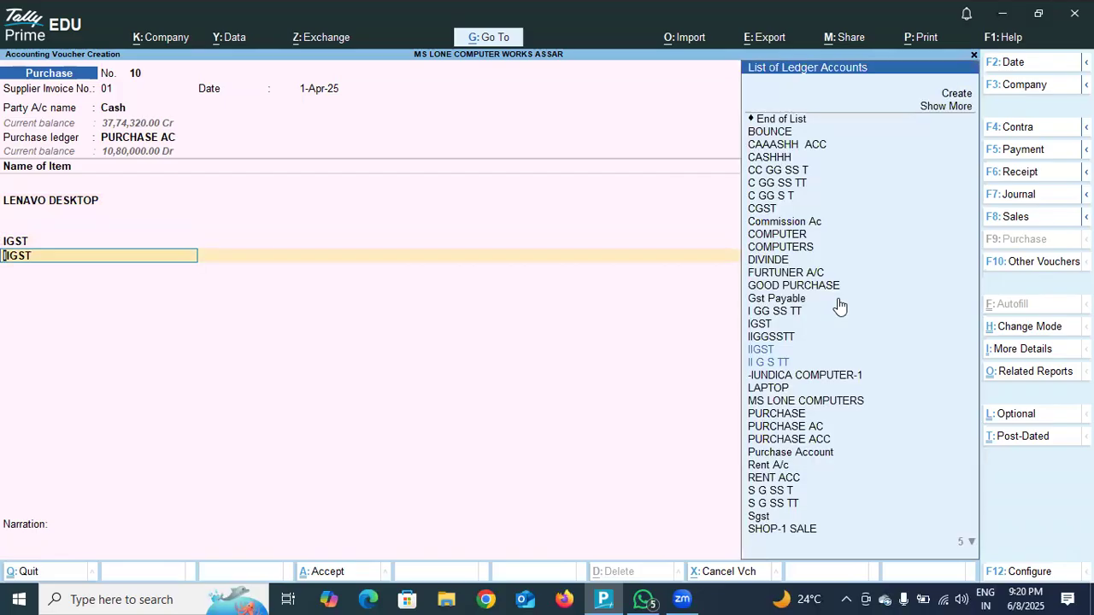
key("Return")
key("Return")
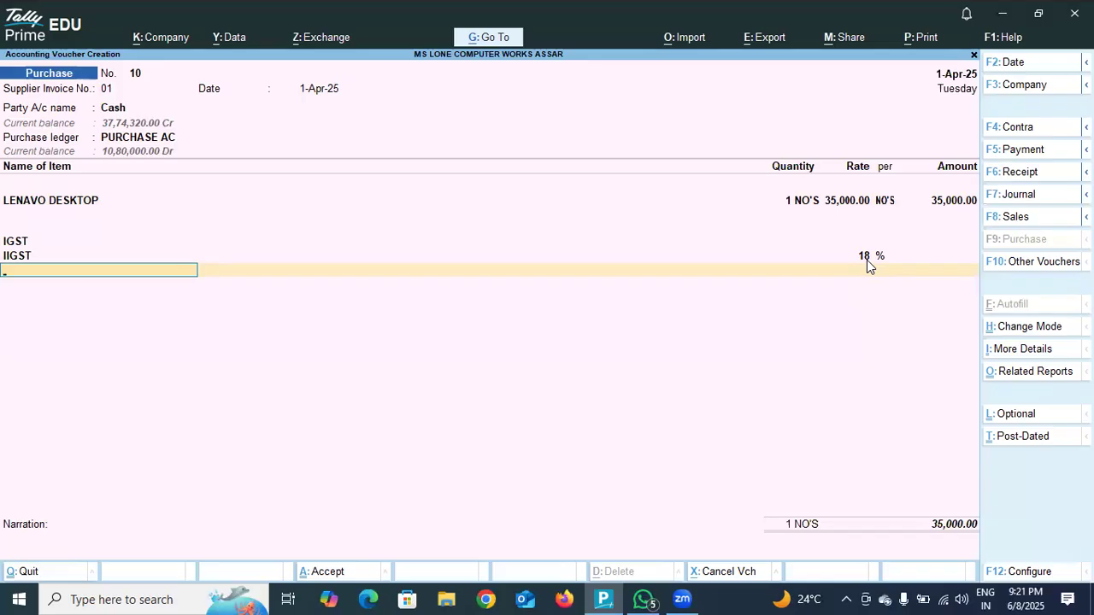
Replace the IGST ledger on the first tax line with CGST and the IIGST ledger on the second with Sgst.
key("BackSpace")
key("BackSpace")
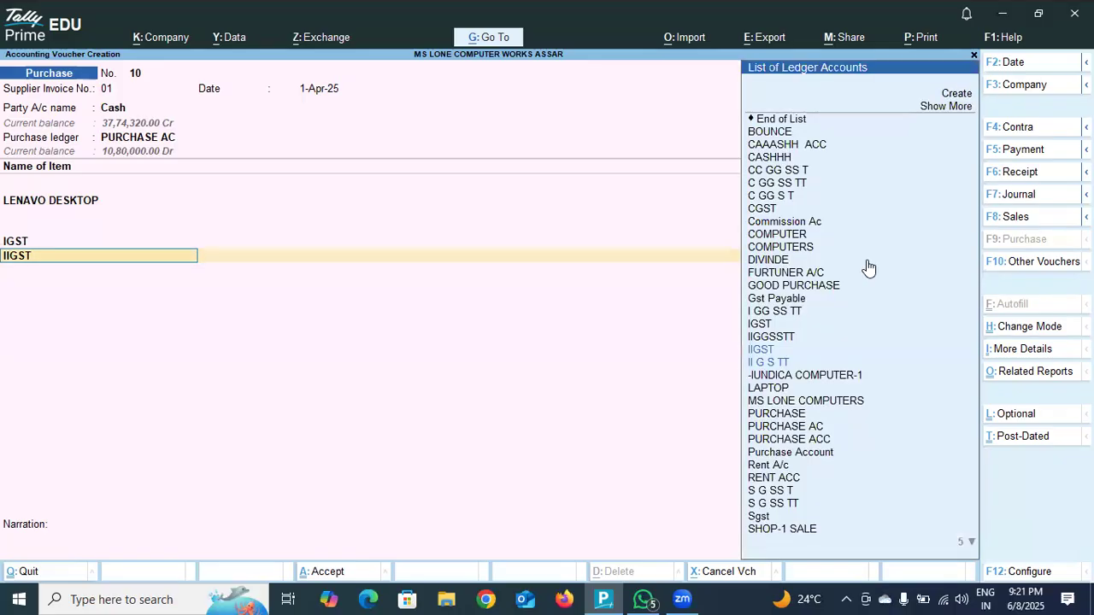
key("BackSpace")
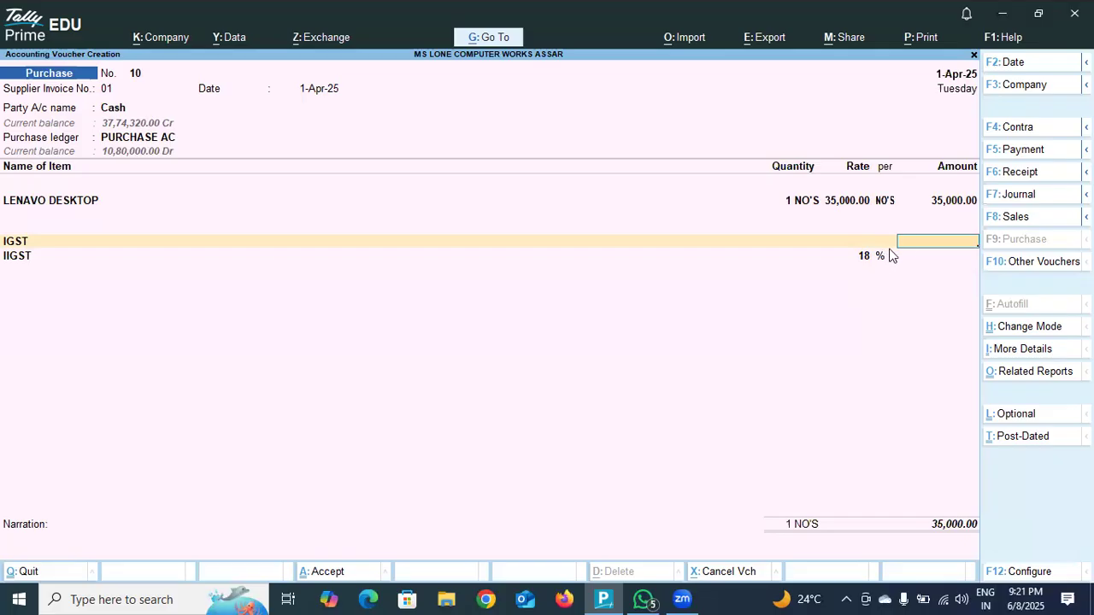
key("Return")
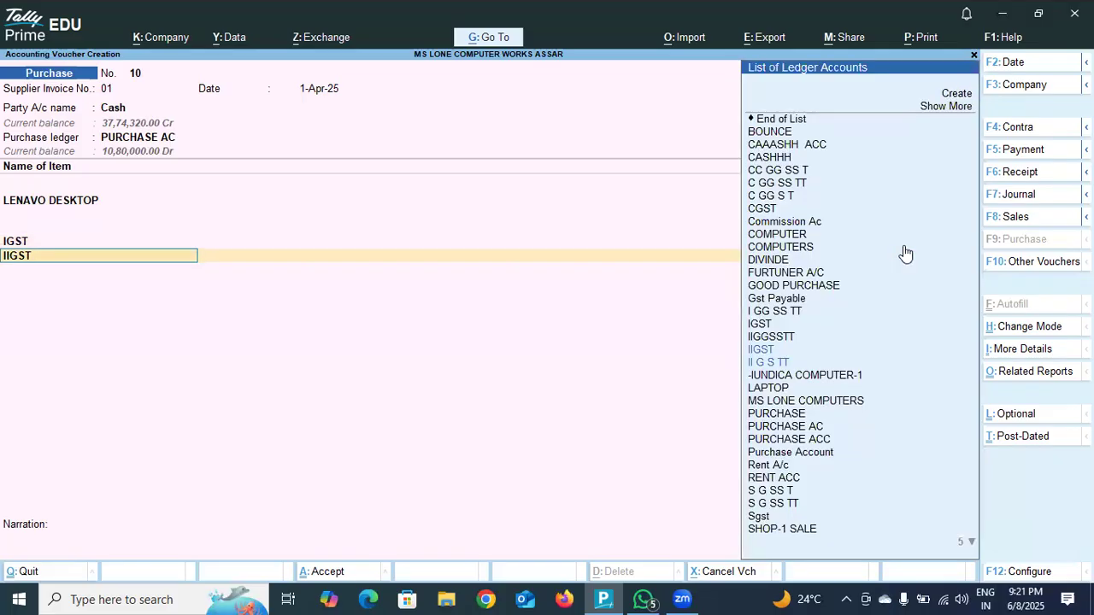
key("BackSpace")
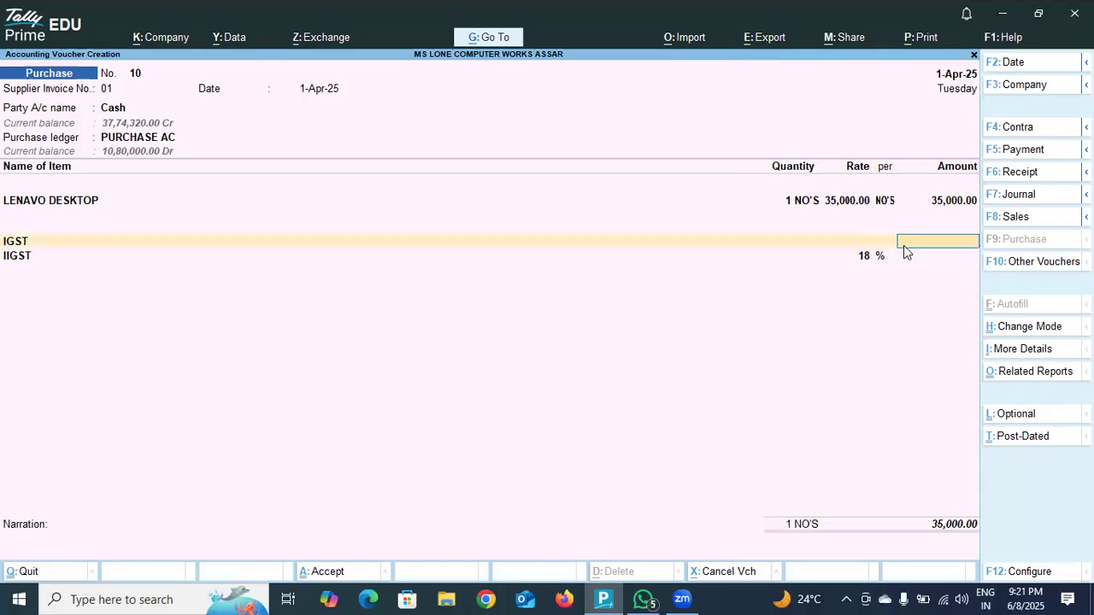
key("BackSpace")
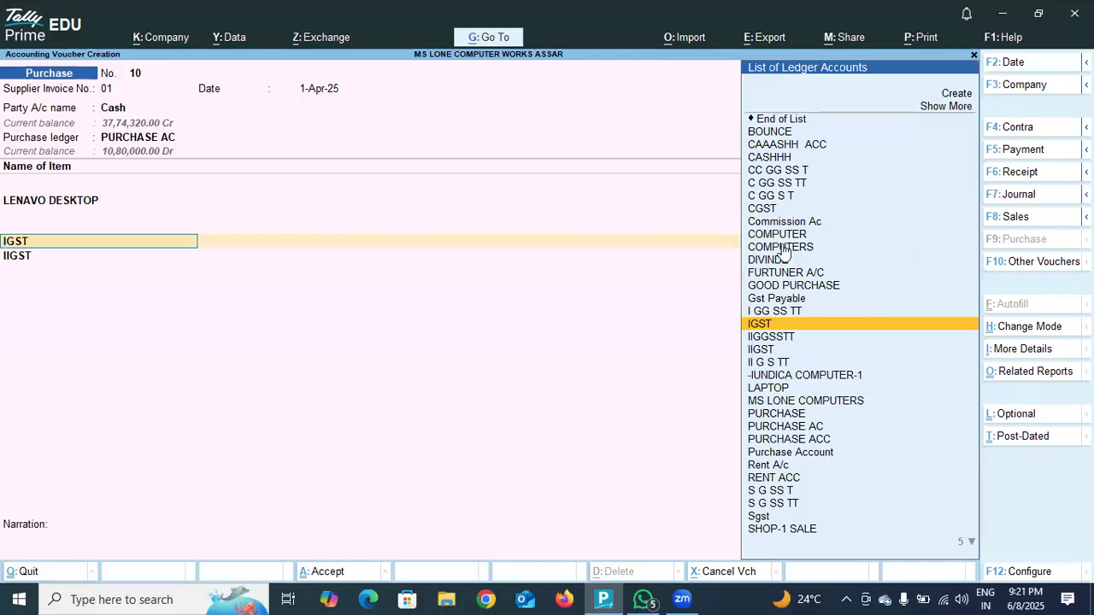
left_click(776, 211)
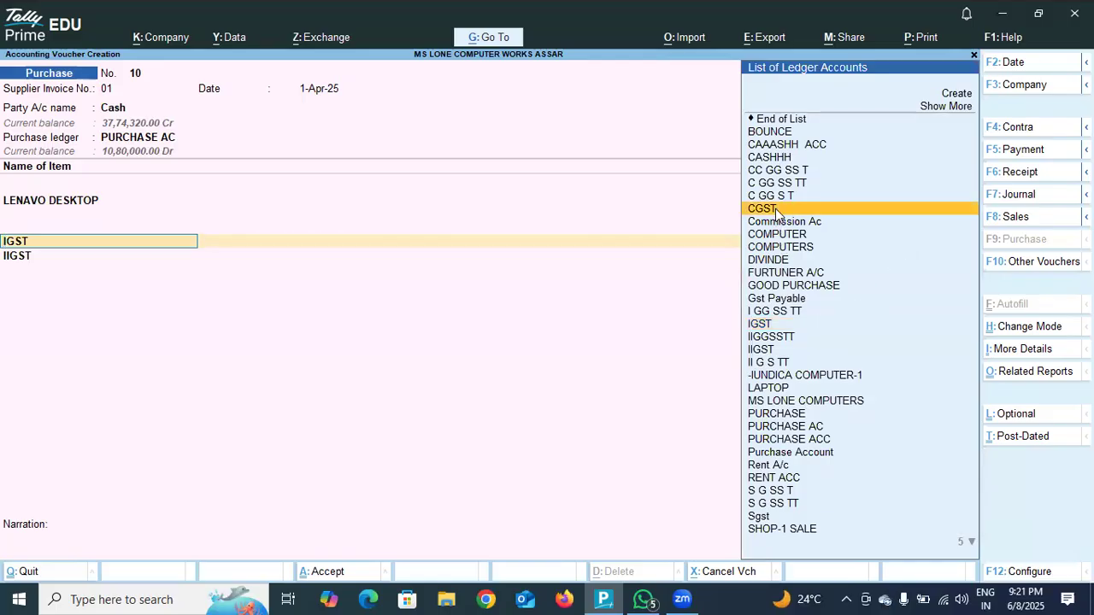
left_click(775, 212)
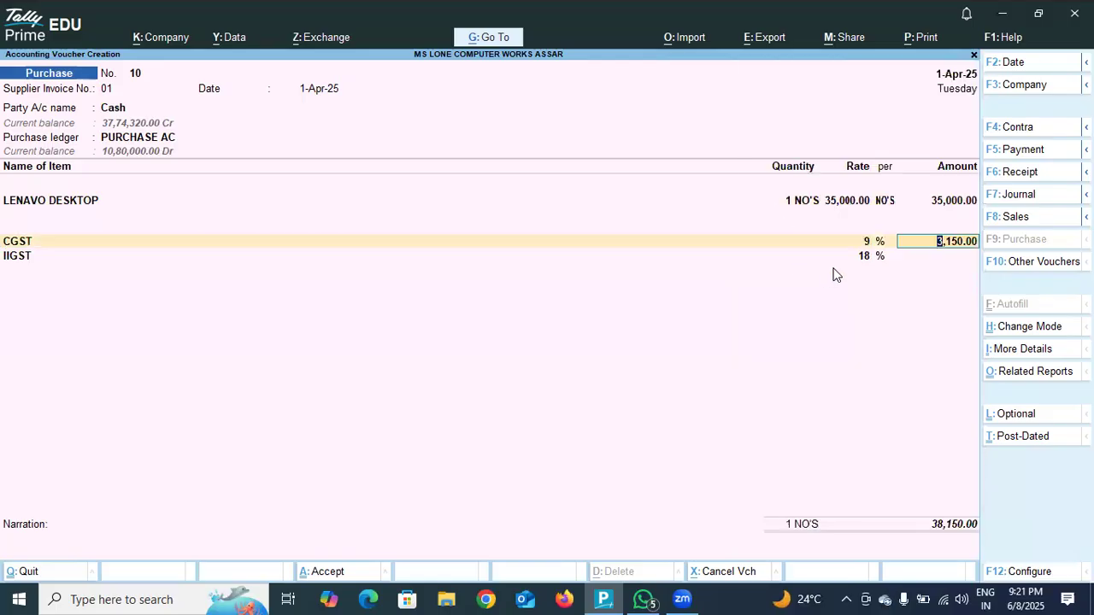
key("Return")
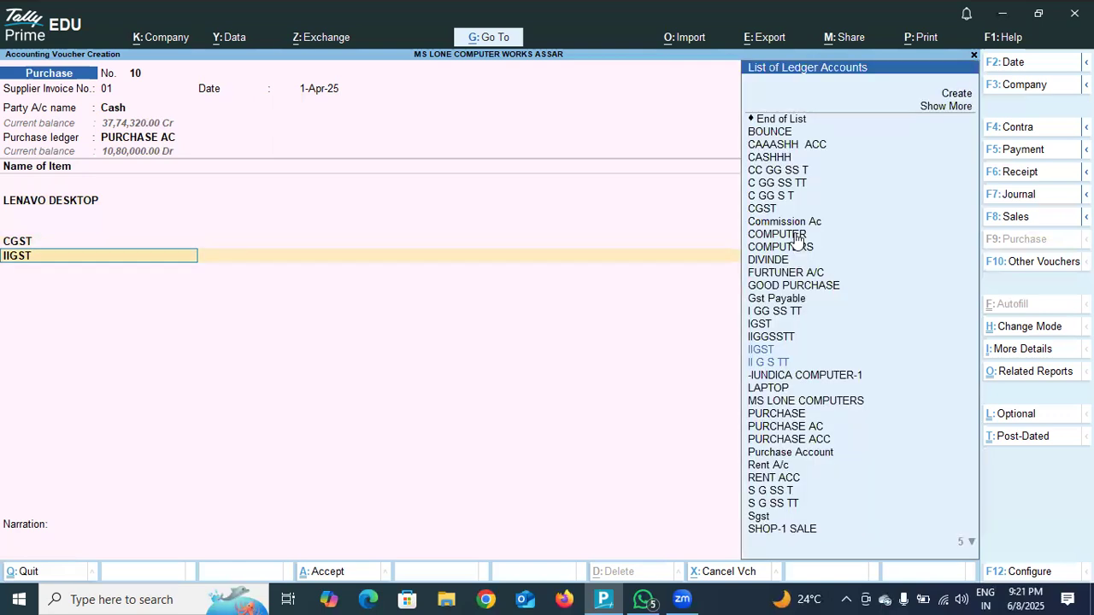
left_click(771, 519)
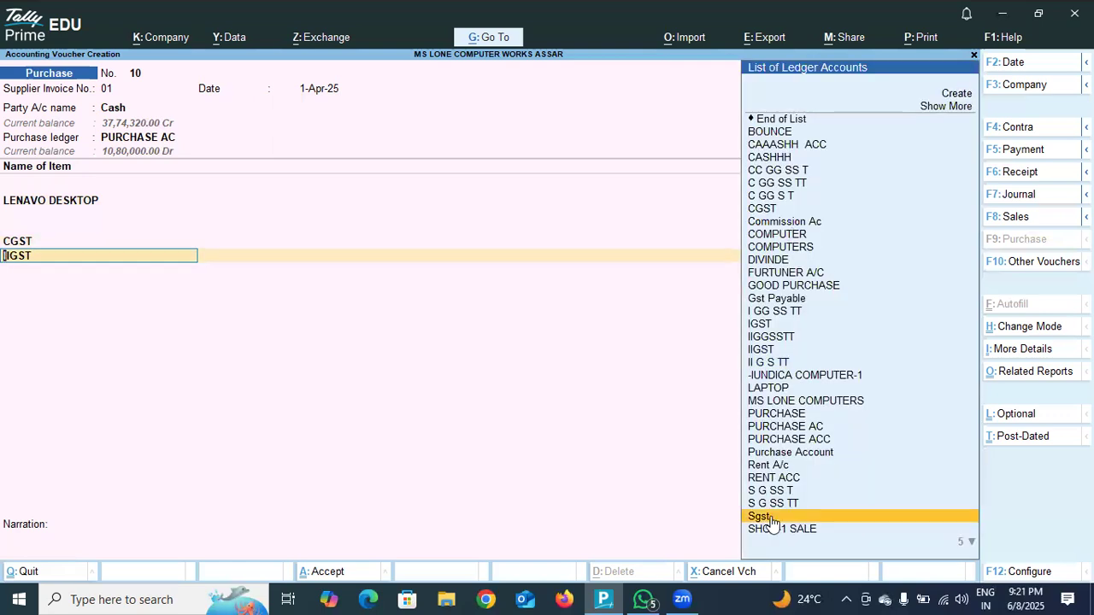
left_click(771, 519)
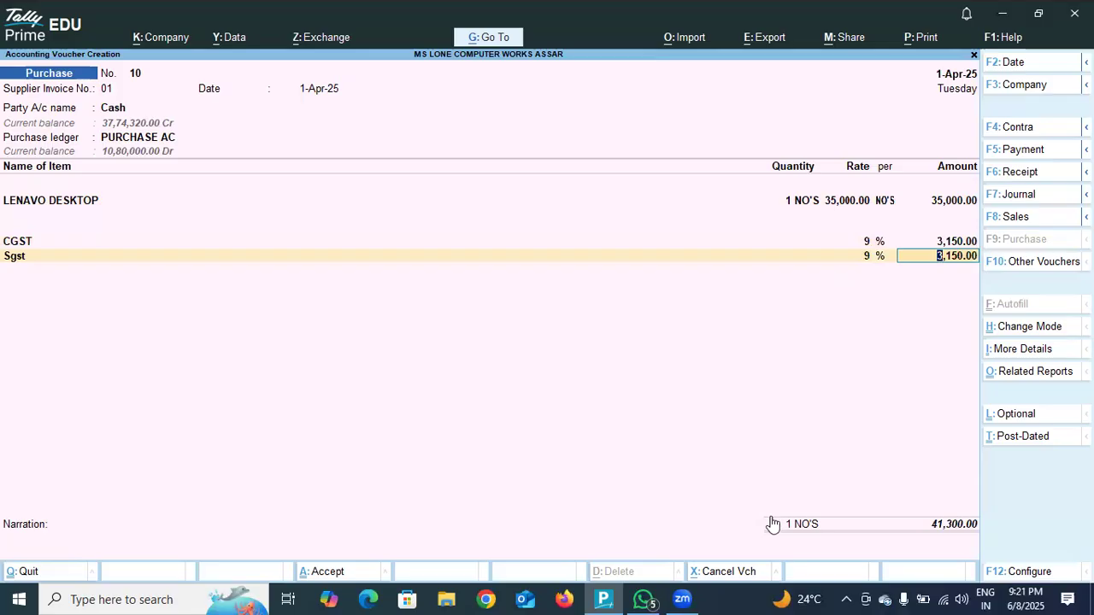
Leave the narration blank and save the purchase voucher, accepting the modified GST details as is and resolving them later.
key("Return")
key("Return")
key("Return")
key("Return")
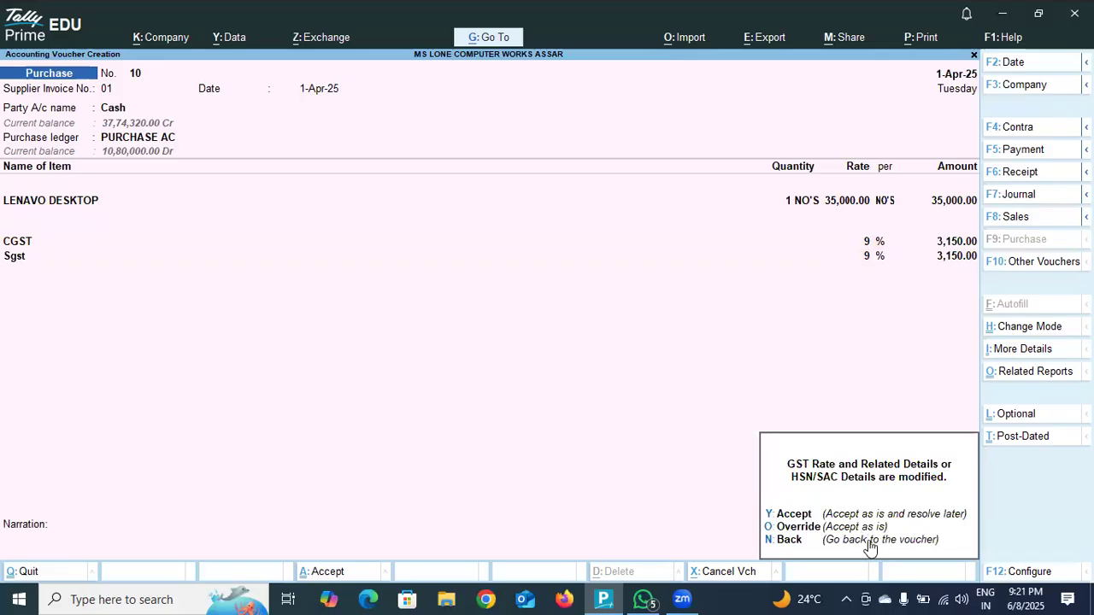
key("y")
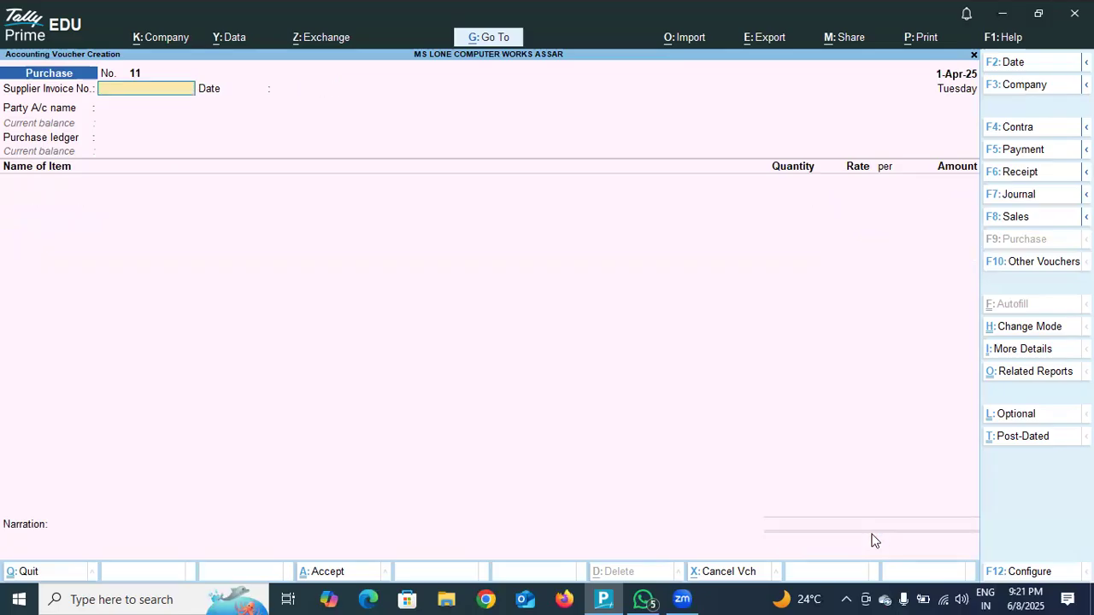